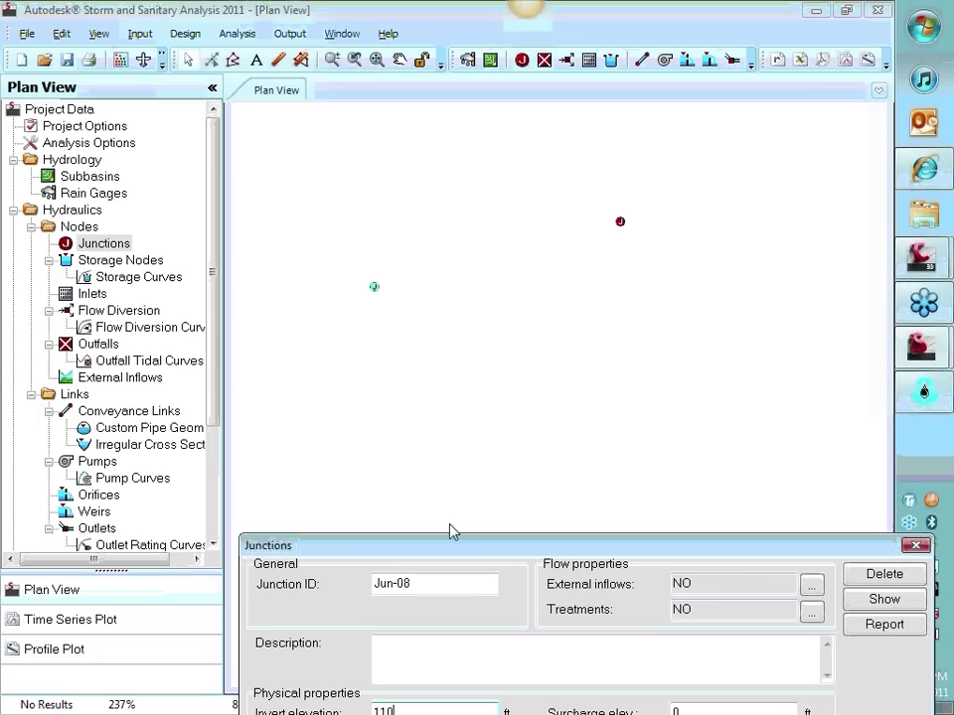
# Review the invert and rim elevations of junction Jun-08 and close its properties
pyautogui.moveTo(477, 549); pyautogui.dragTo(804, 597)
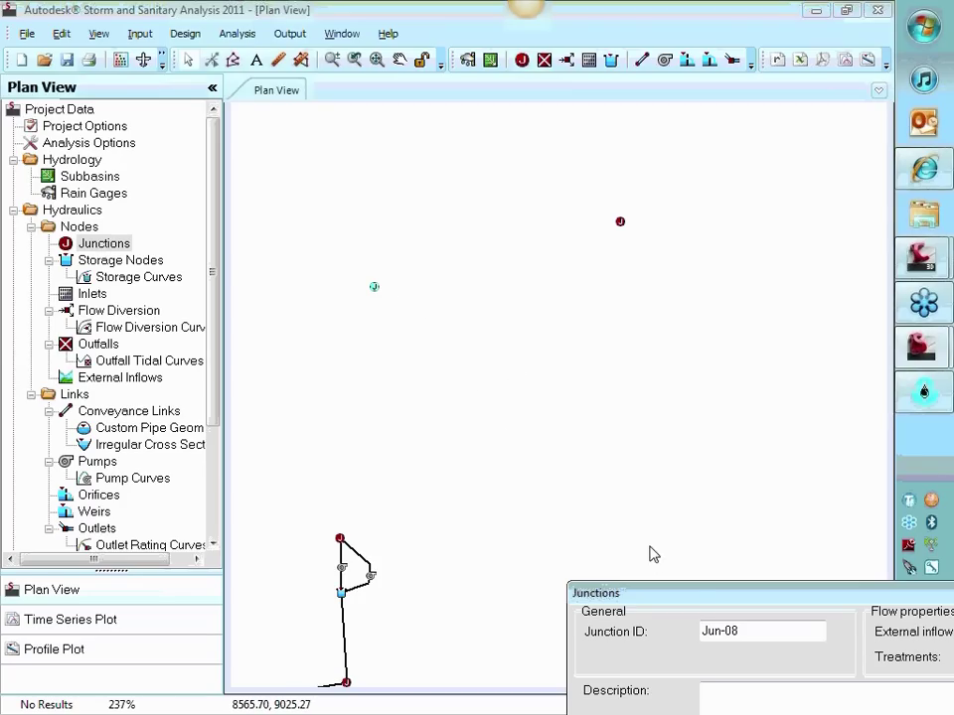
pyautogui.moveTo(691, 596); pyautogui.dragTo(569, 230)
pyautogui.doubleClick(598, 414)
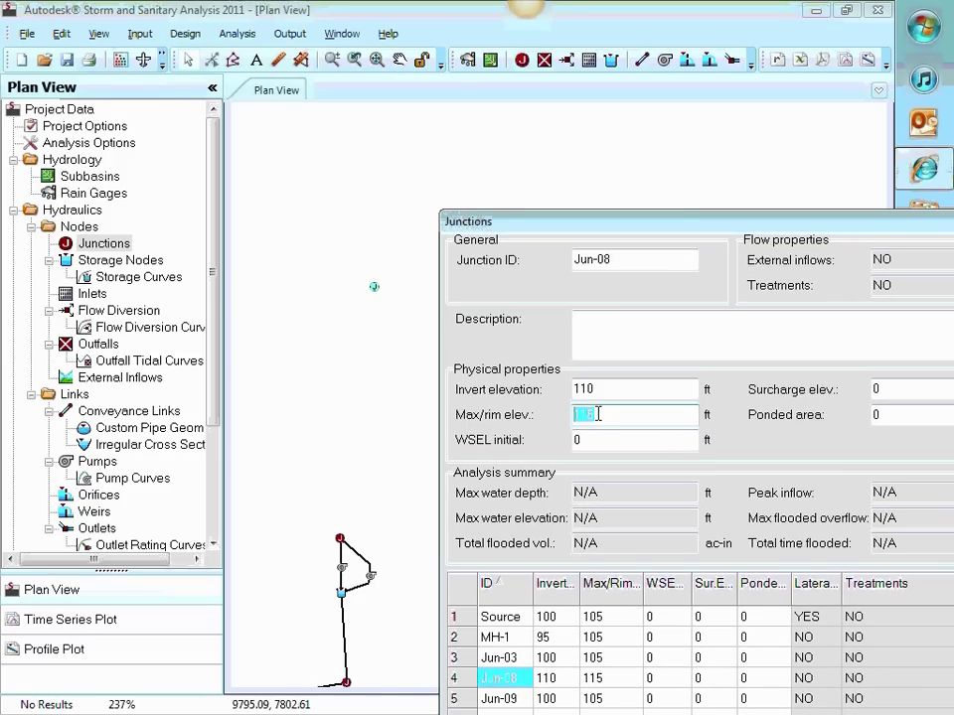
pyautogui.doubleClick(608, 389)
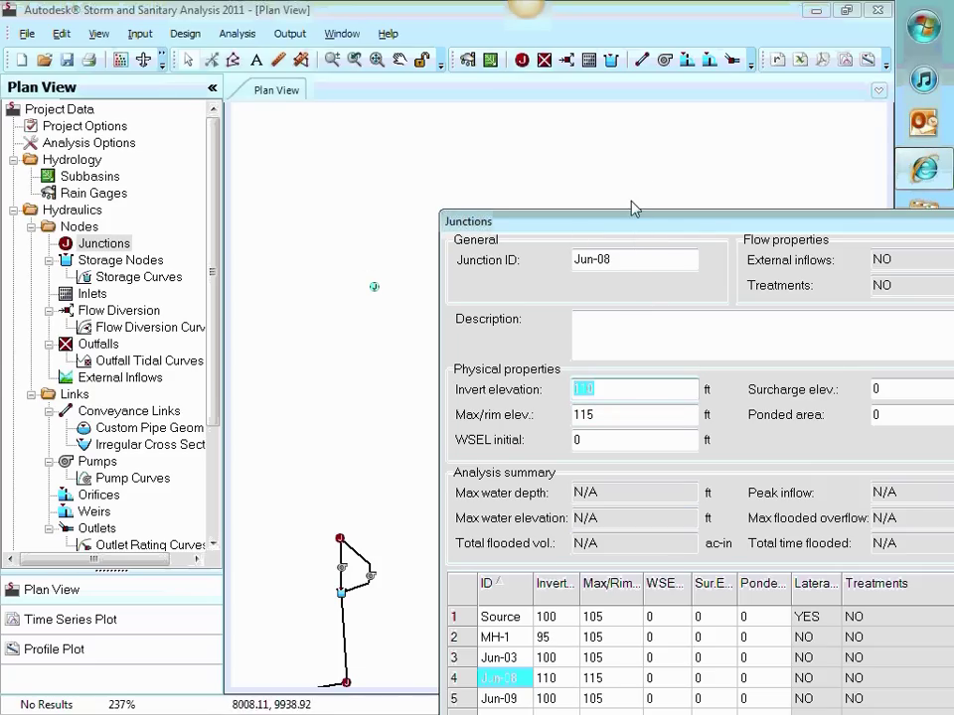
pyautogui.moveTo(632, 209); pyautogui.dragTo(412, 106)
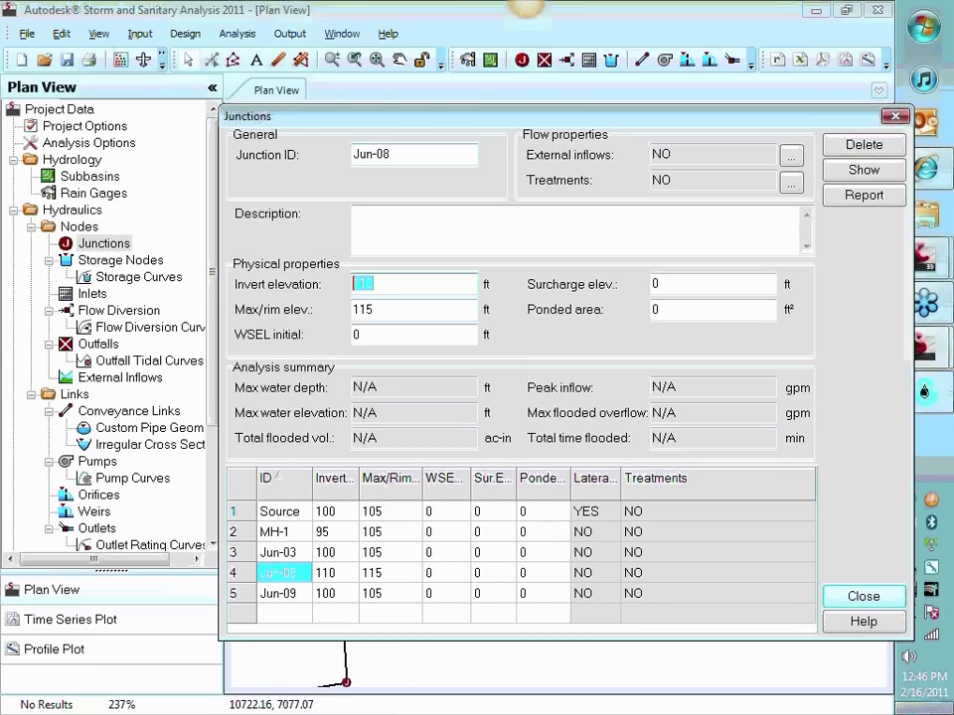
pyautogui.click(873, 594)
# Set junction Jun-09's invert elevation to 150 ft and its max/rim elevation to 155 ft
pyautogui.doubleClick(619, 223)
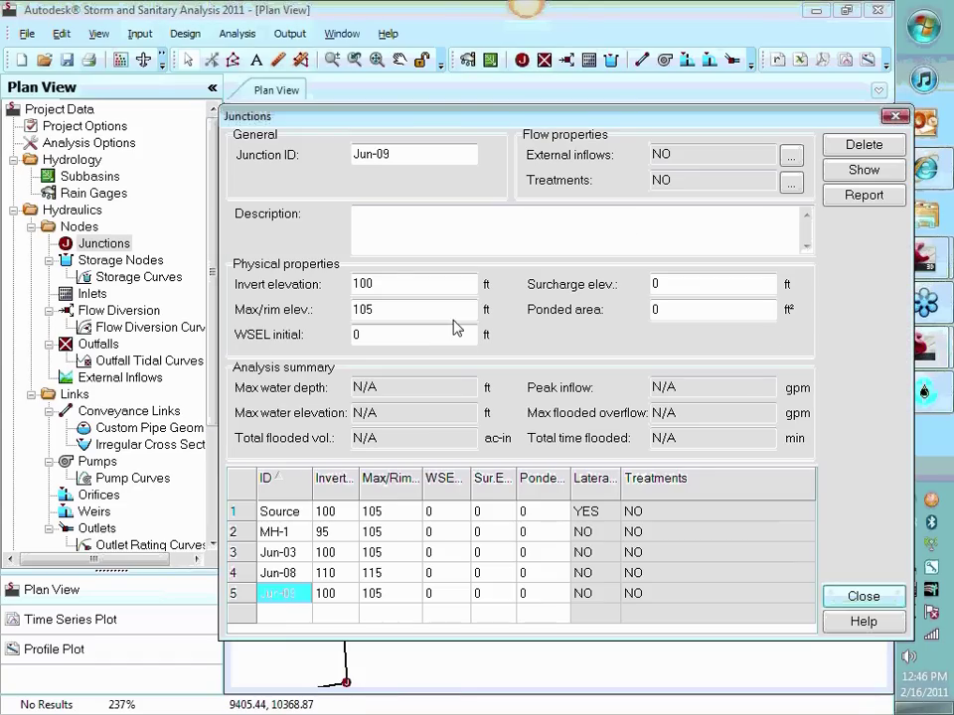
pyautogui.doubleClick(398, 283)
pyautogui.write('115')
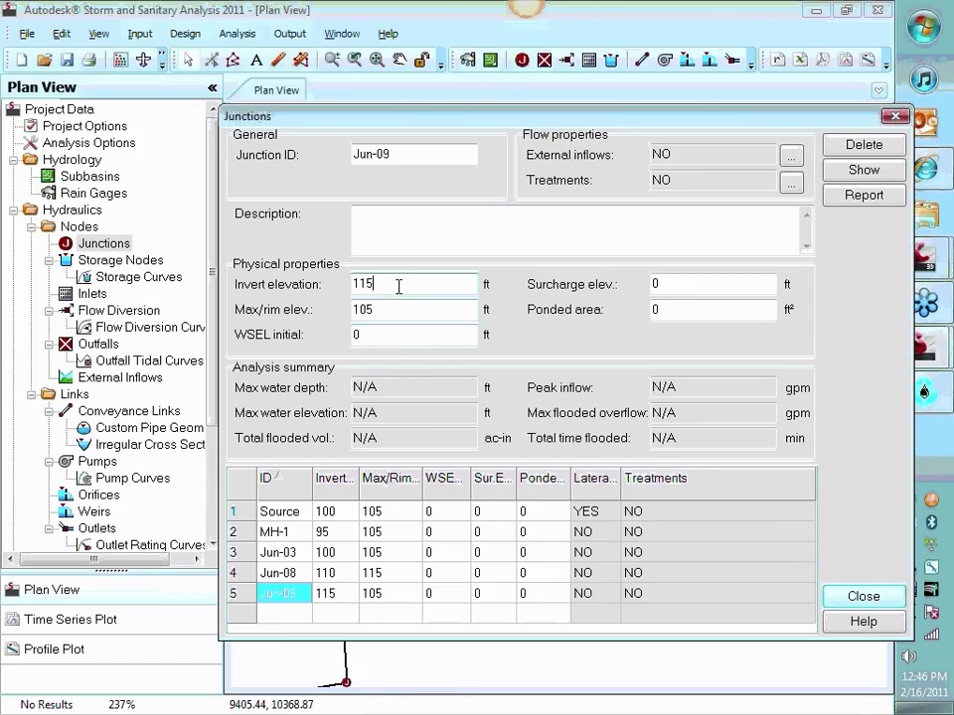
pyautogui.doubleClick(363, 284)
pyautogui.write('150')
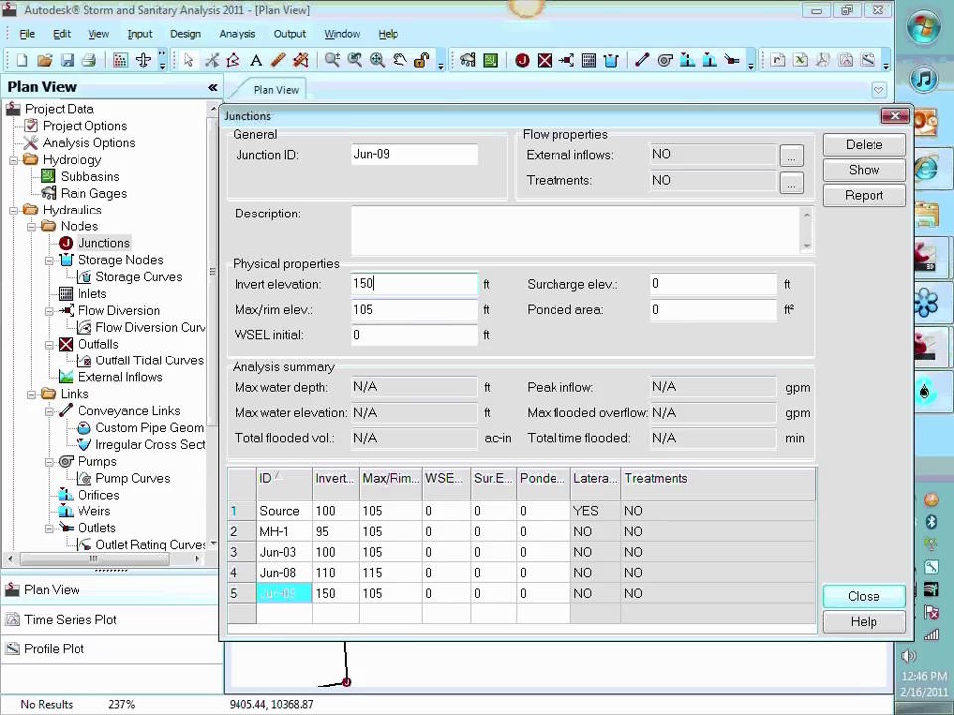
pyautogui.doubleClick(385, 309)
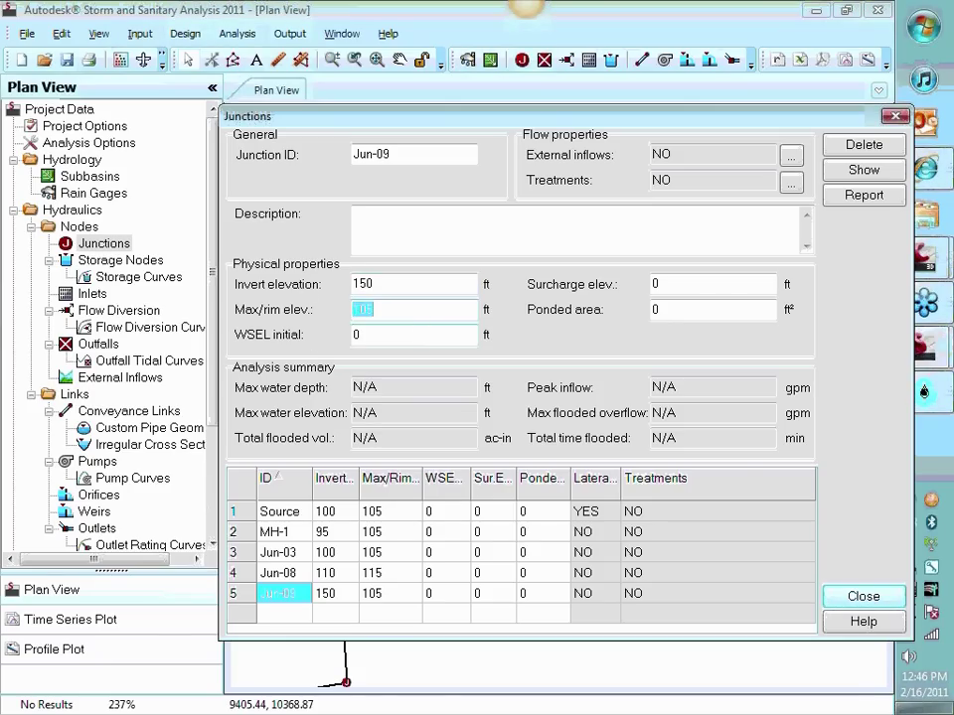
pyautogui.write('155')
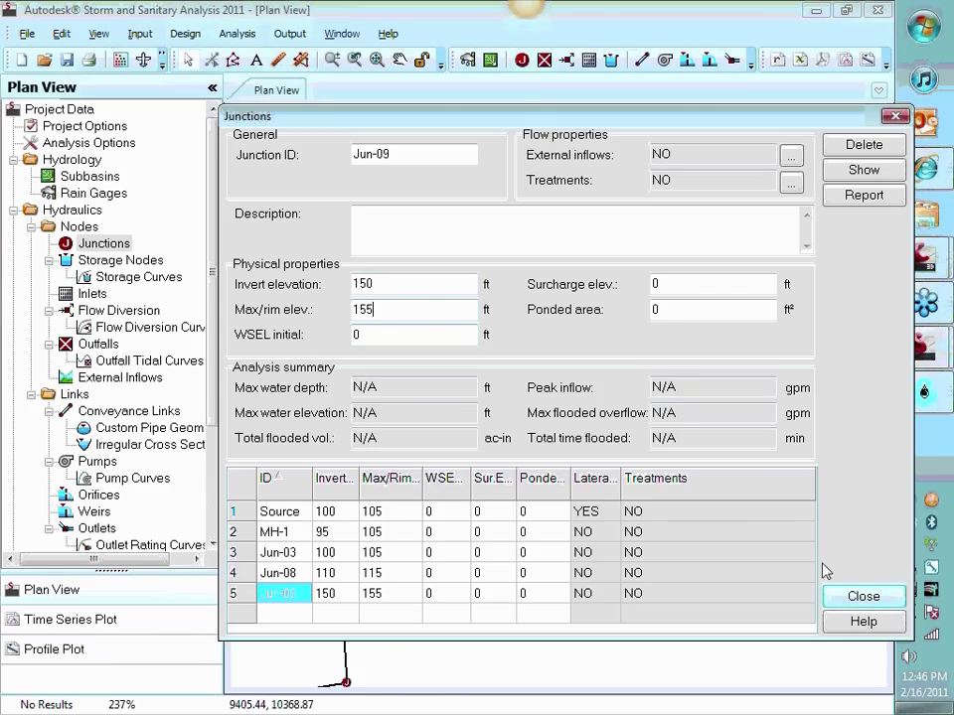
pyautogui.click(861, 596)
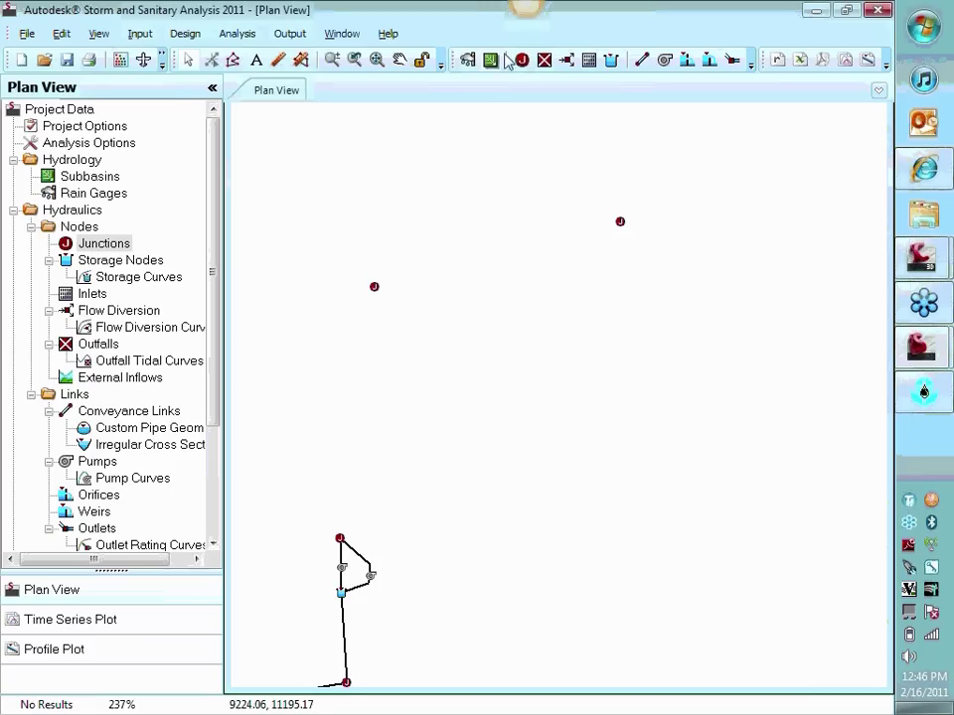
# Draw a conveyance link with several bends from the junction above the pumps to junction Jun-08
pyautogui.click(642, 62)
pyautogui.click(341, 539)
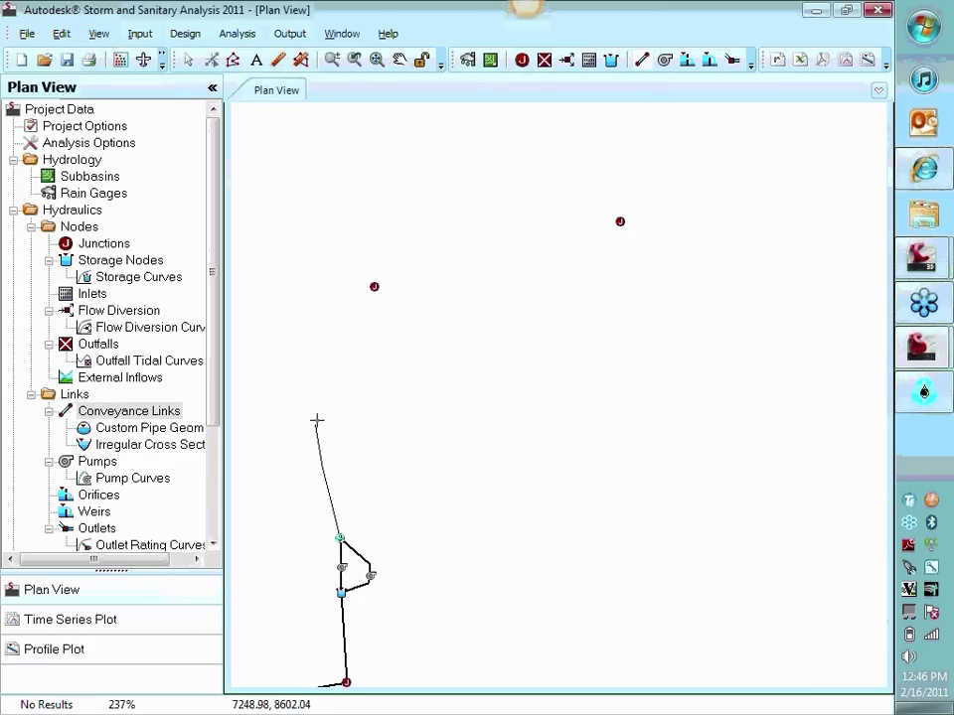
pyautogui.click(320, 420)
pyautogui.click(410, 410)
pyautogui.click(437, 354)
pyautogui.click(375, 287)
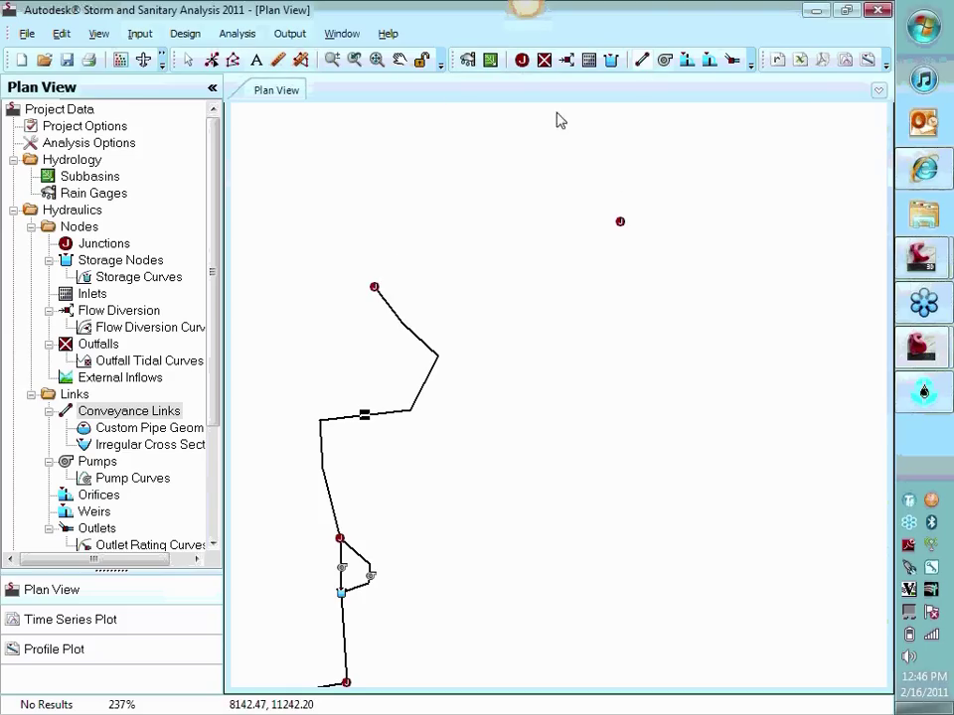
# Draw a second conveyance link with bends from junction Jun-08 up and over to junction Jun-09
pyautogui.click(375, 287)
pyautogui.click(425, 234)
pyautogui.click(500, 187)
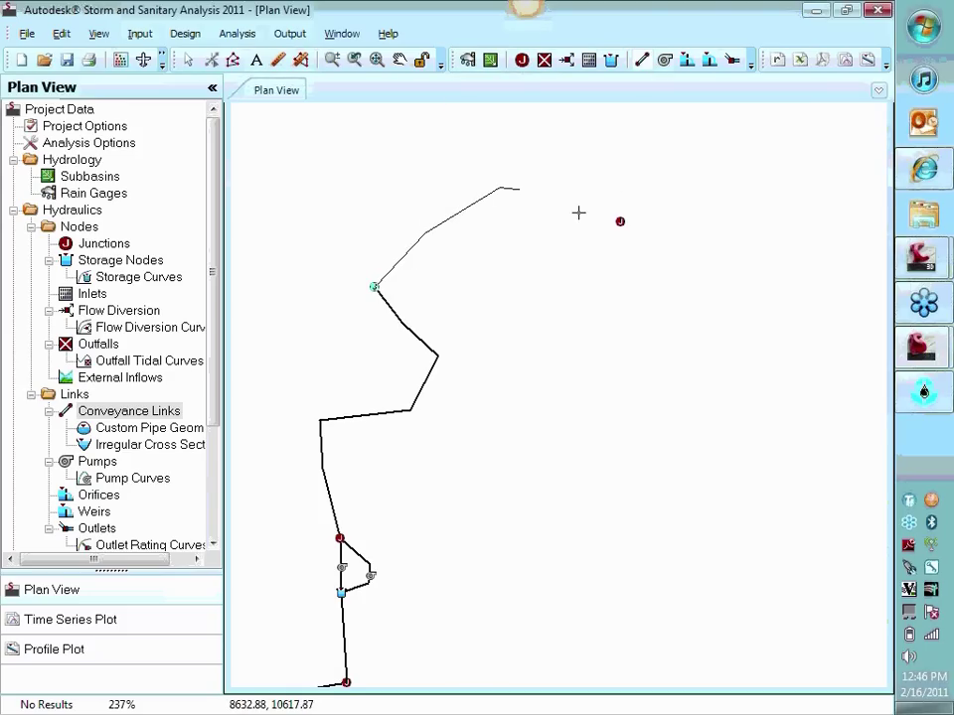
pyautogui.click(620, 220)
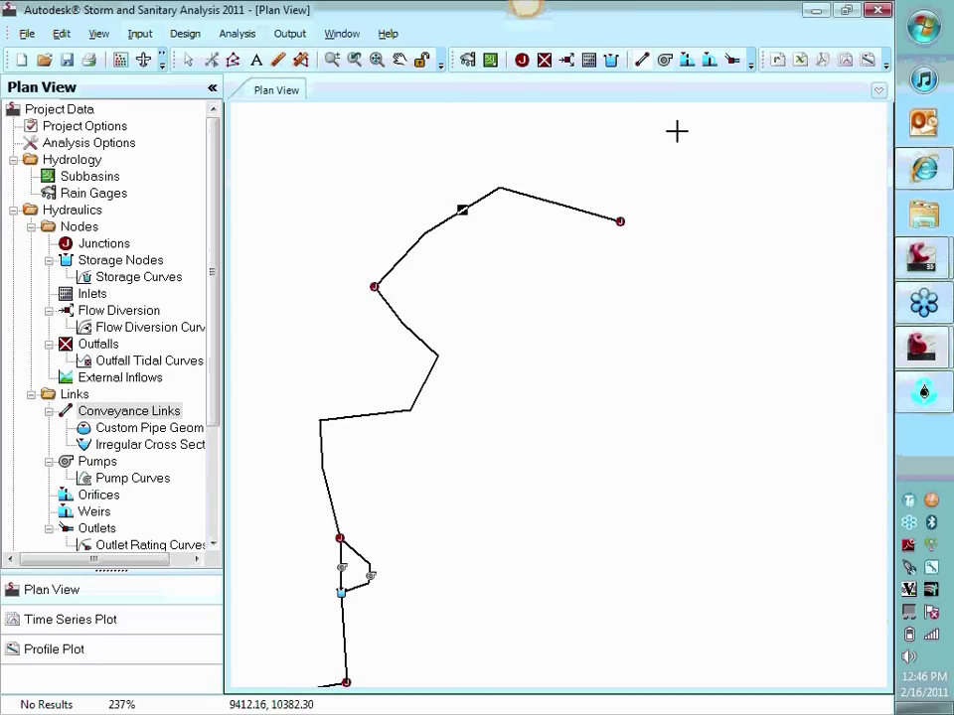
# Reshape the link between Jun-08 and Jun-09 by moving its first bend upward and adjusting its peak vertex
pyautogui.click(211, 62)
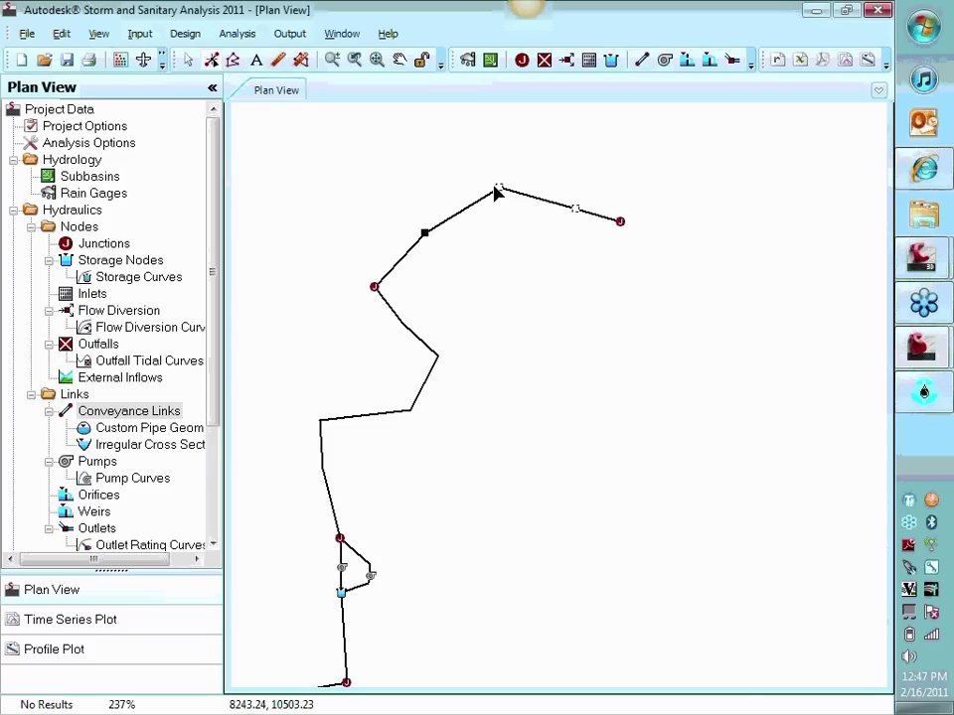
pyautogui.moveTo(501, 189); pyautogui.dragTo(505, 207)
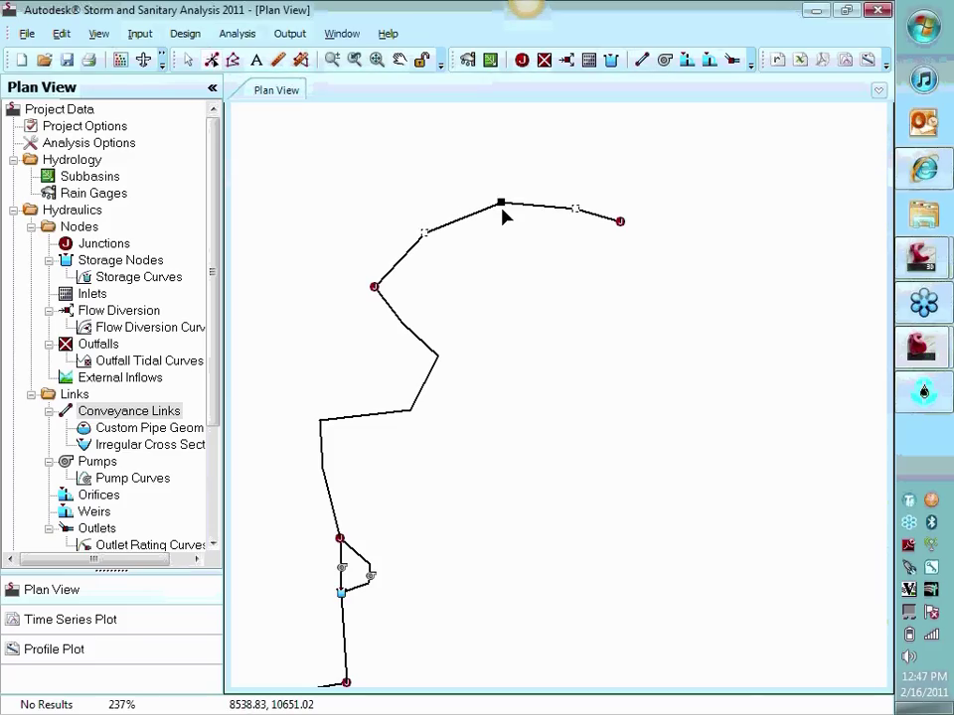
pyautogui.moveTo(426, 237); pyautogui.dragTo(423, 212)
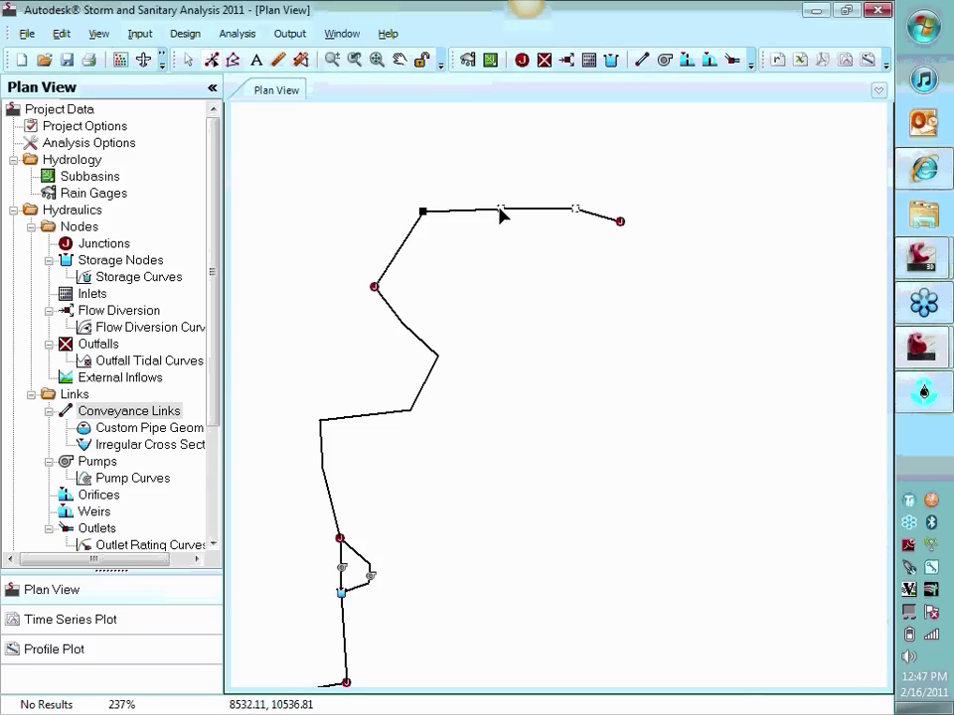
pyautogui.moveTo(502, 211); pyautogui.dragTo(504, 191)
# Add a trial vertex just past the peak of the Jun-08 to Jun-09 link and delete it again
pyautogui.rightClick(477, 199)
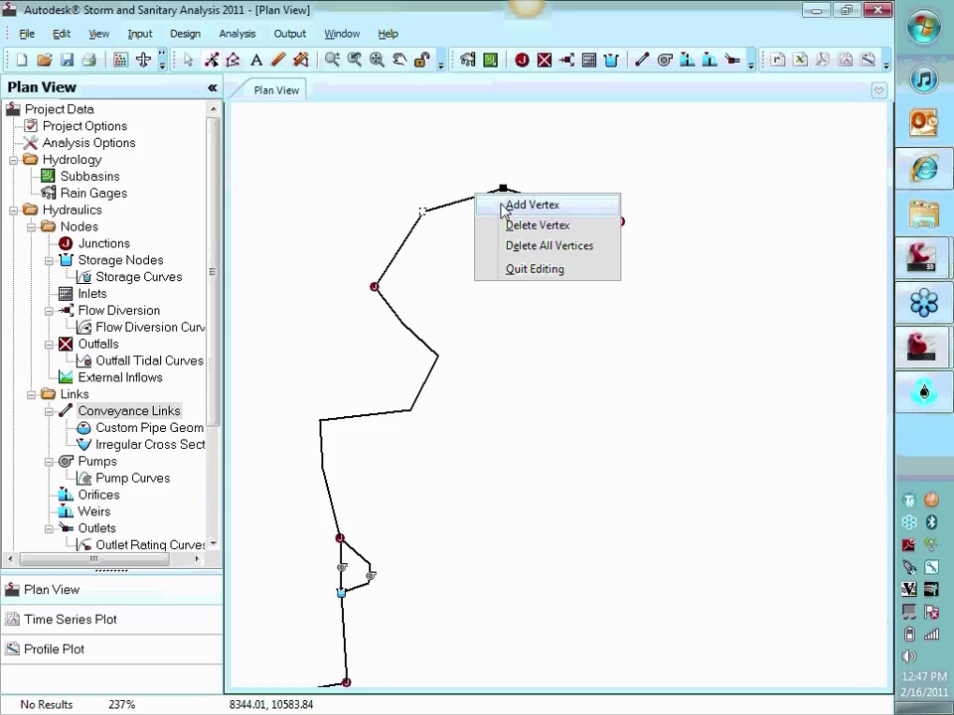
pyautogui.click(504, 205)
pyautogui.moveTo(538, 204); pyautogui.dragTo(548, 191)
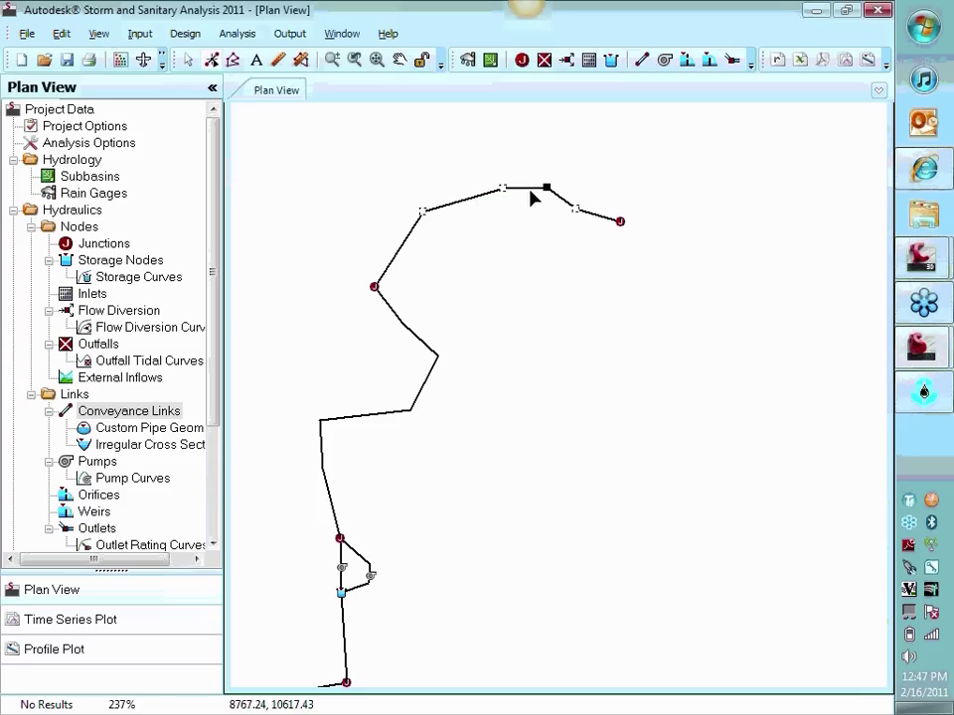
pyautogui.rightClick(503, 198)
pyautogui.click(524, 221)
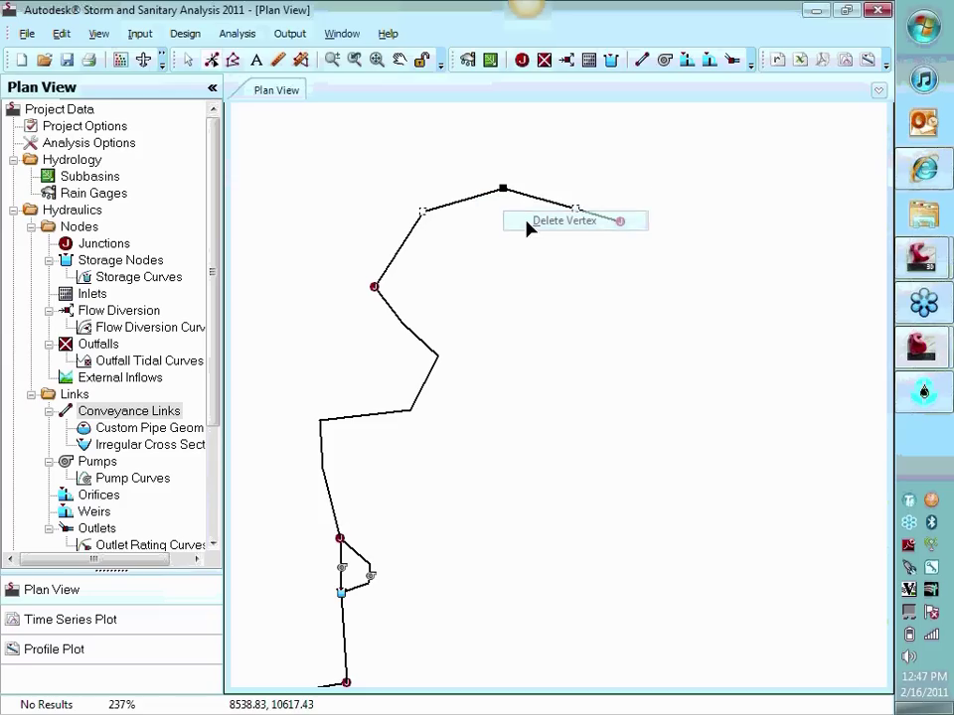
pyautogui.click(212, 60)
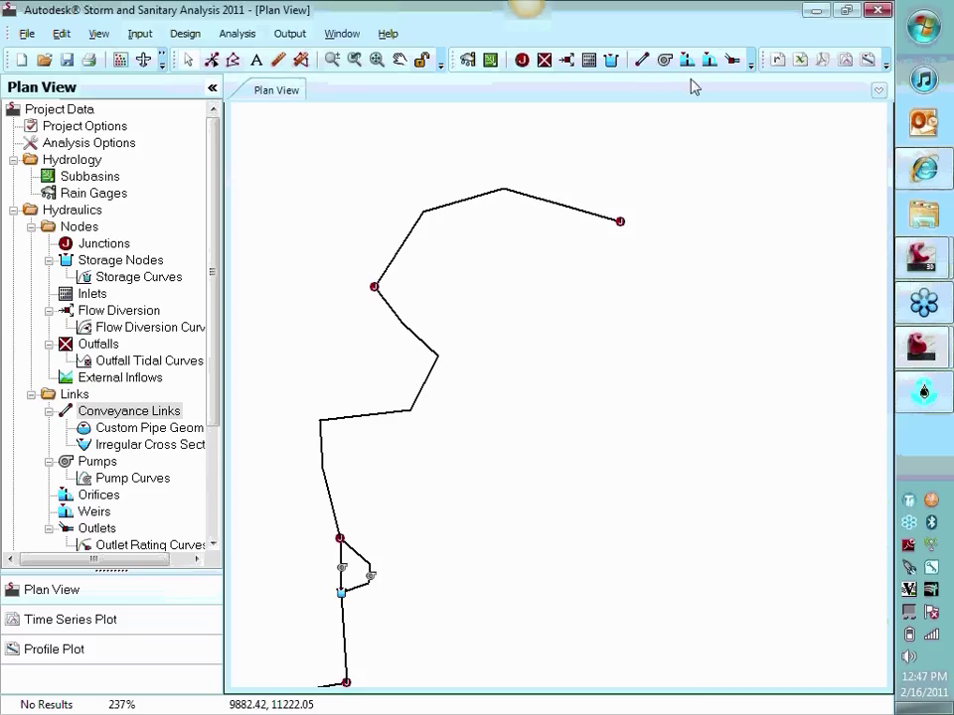
# Place an outfall beyond junction Jun-09 and connect the junction to it with a straight conveyance link
pyautogui.click(544, 61)
pyautogui.click(734, 191)
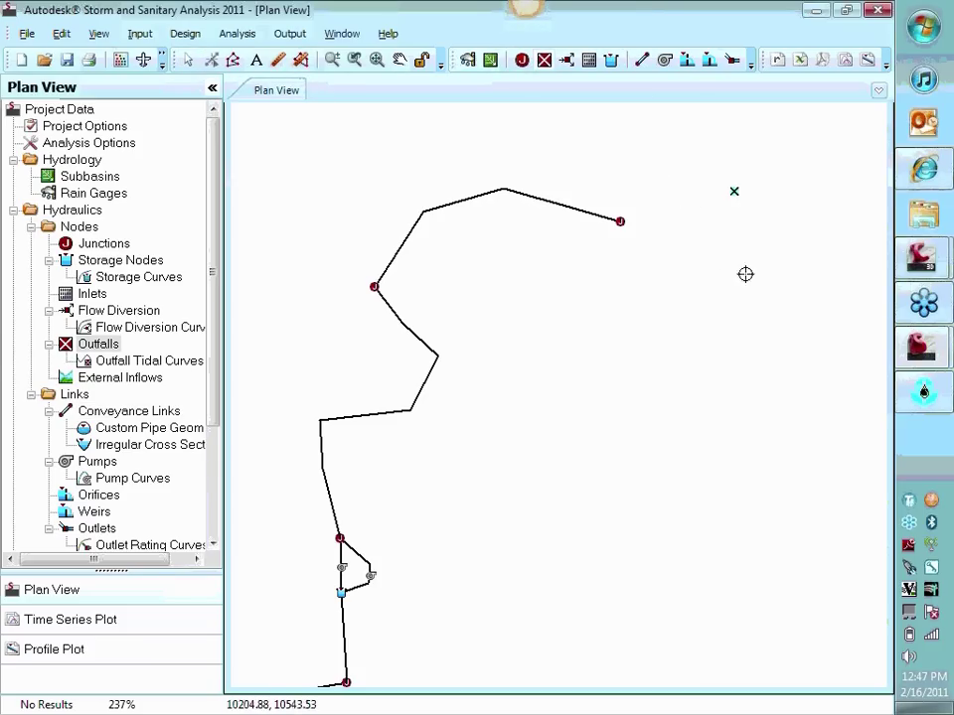
pyautogui.click(643, 61)
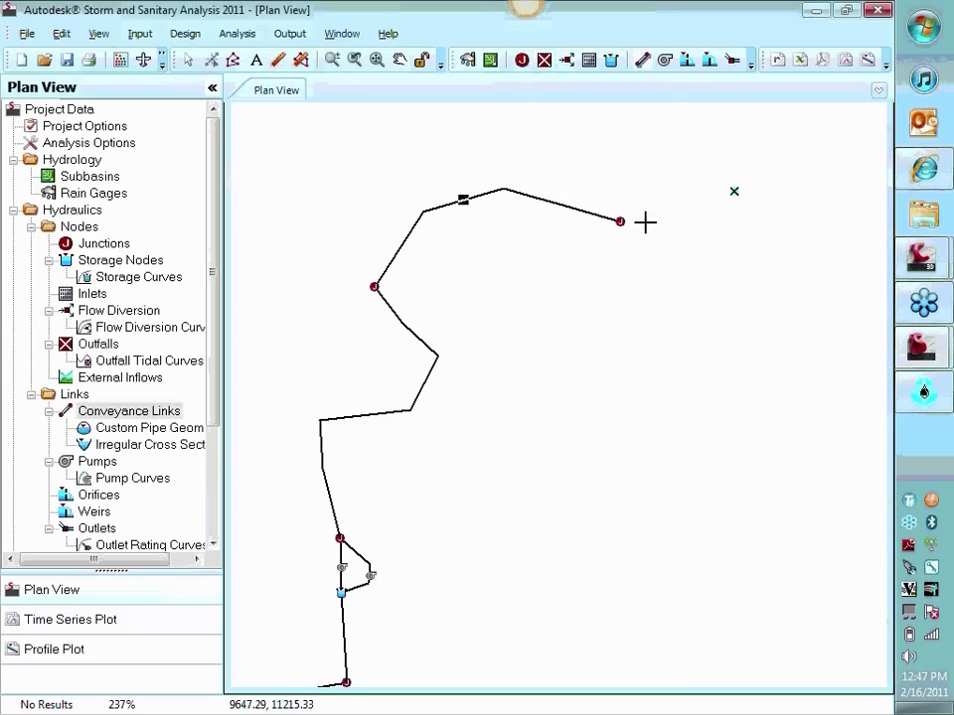
pyautogui.click(621, 220)
pyautogui.click(734, 191)
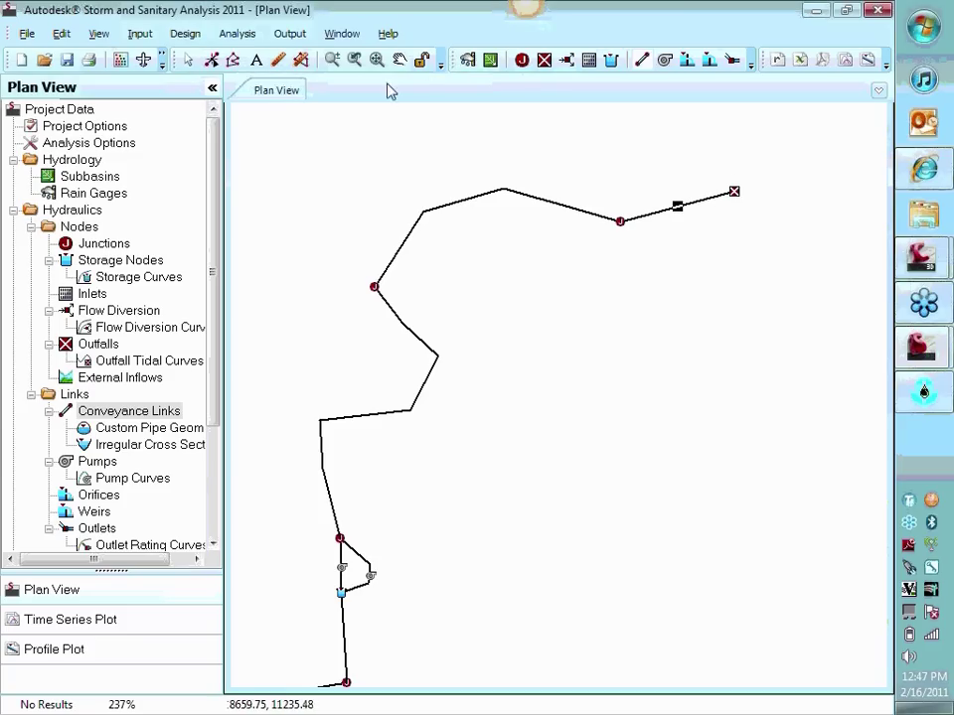
# Make the link between Jun-03 and Jun-08 a Circular Force Main with a 2 in diameter and an H-W C-factor of 120
pyautogui.click(188, 62)
pyautogui.doubleClick(442, 366)
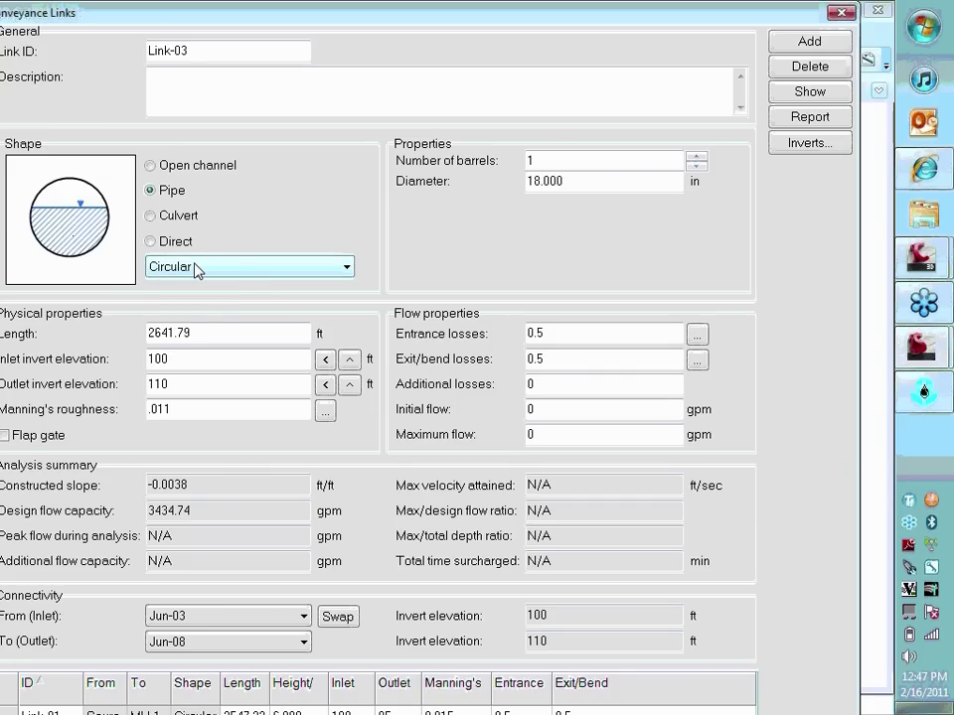
pyautogui.doubleClick(594, 183)
pyautogui.write('2')
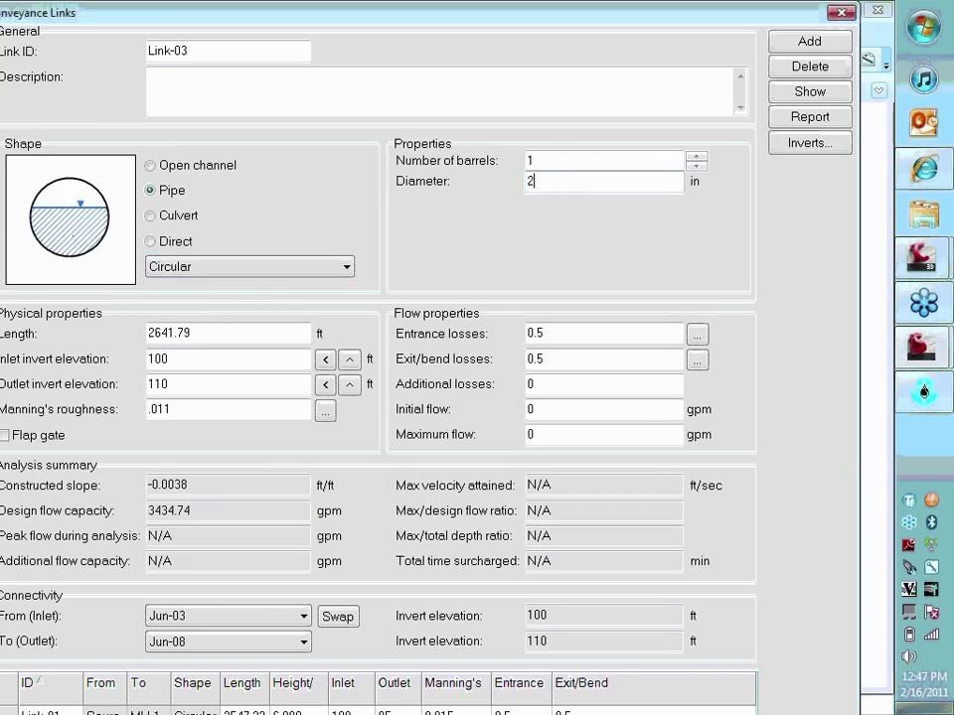
pyautogui.click(328, 265)
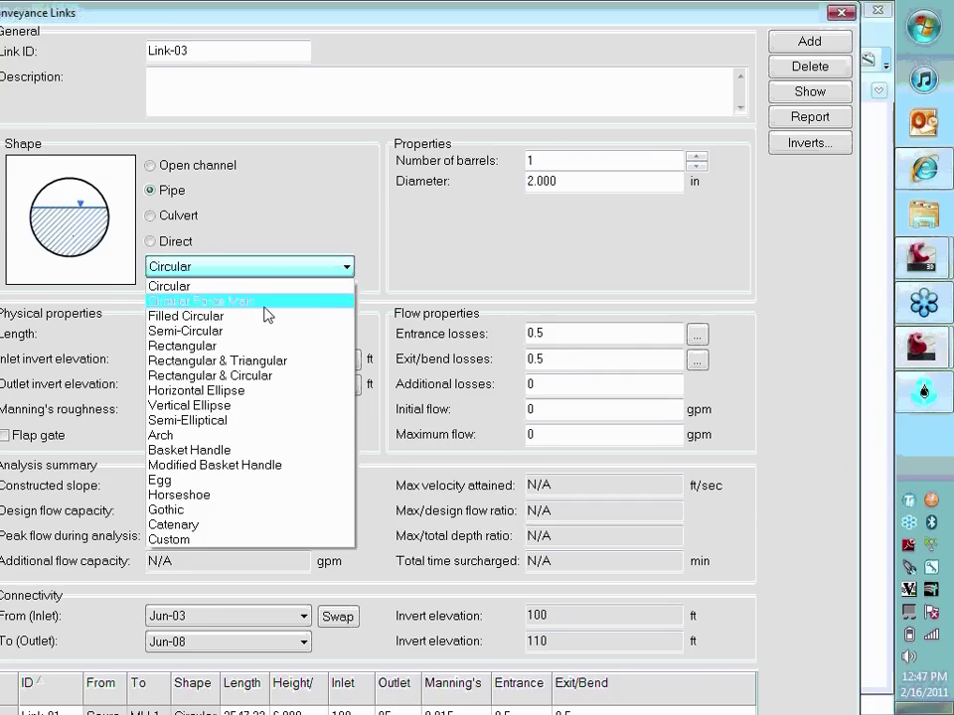
pyautogui.click(273, 300)
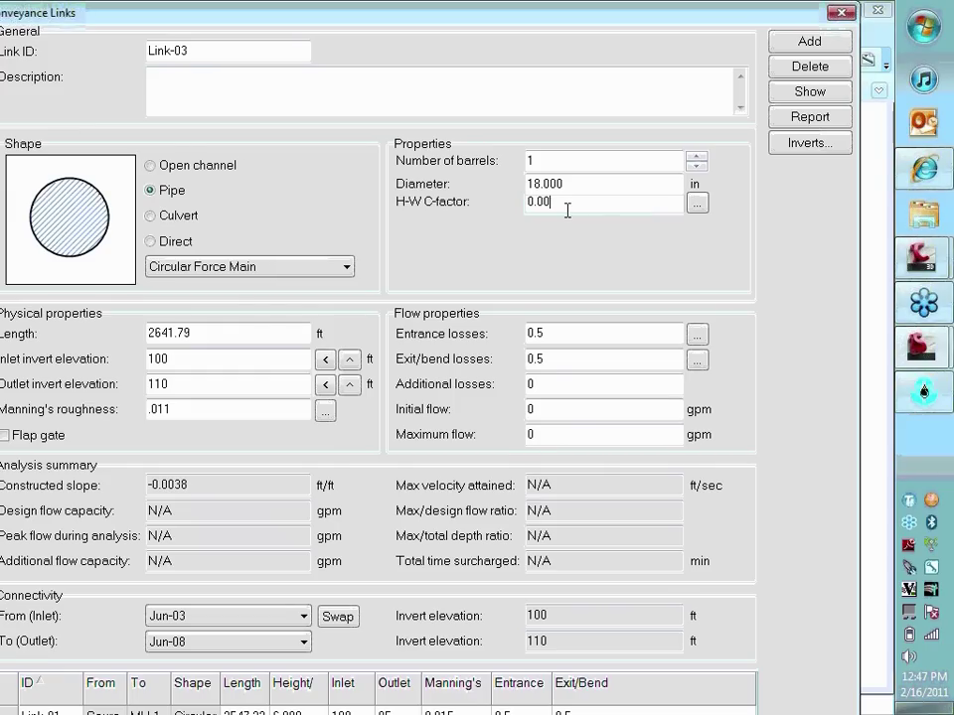
pyautogui.doubleClick(568, 206)
pyautogui.write('120')
pyautogui.doubleClick(590, 186)
pyautogui.write('2')
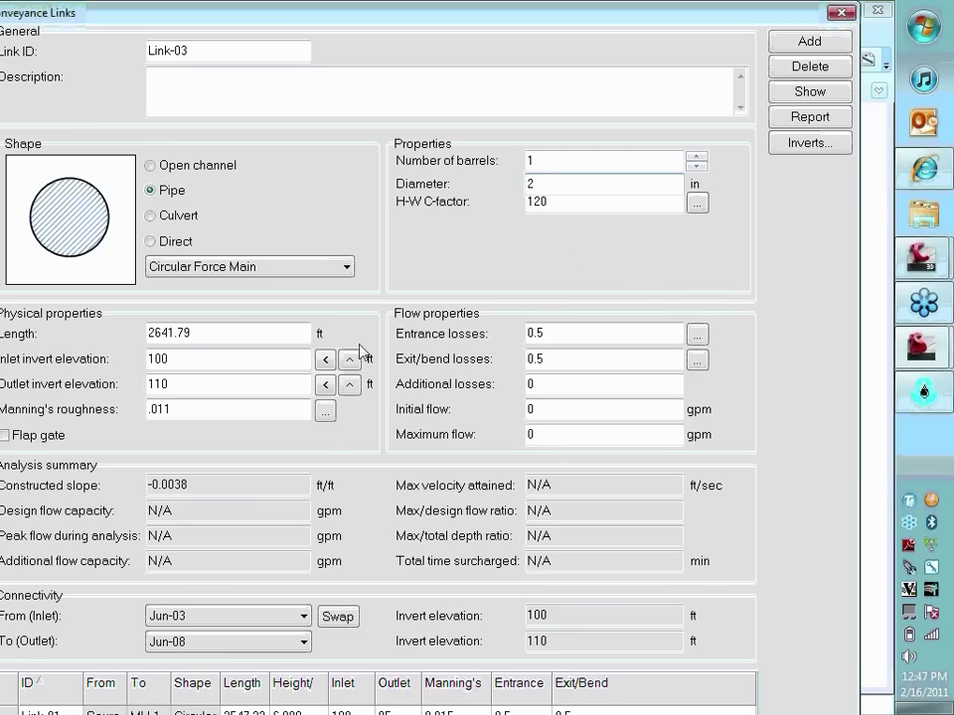
# Match Link-03's inlet and outlet invert elevations to the inverts of its connected junctions
pyautogui.click(325, 359)
pyautogui.click(325, 384)
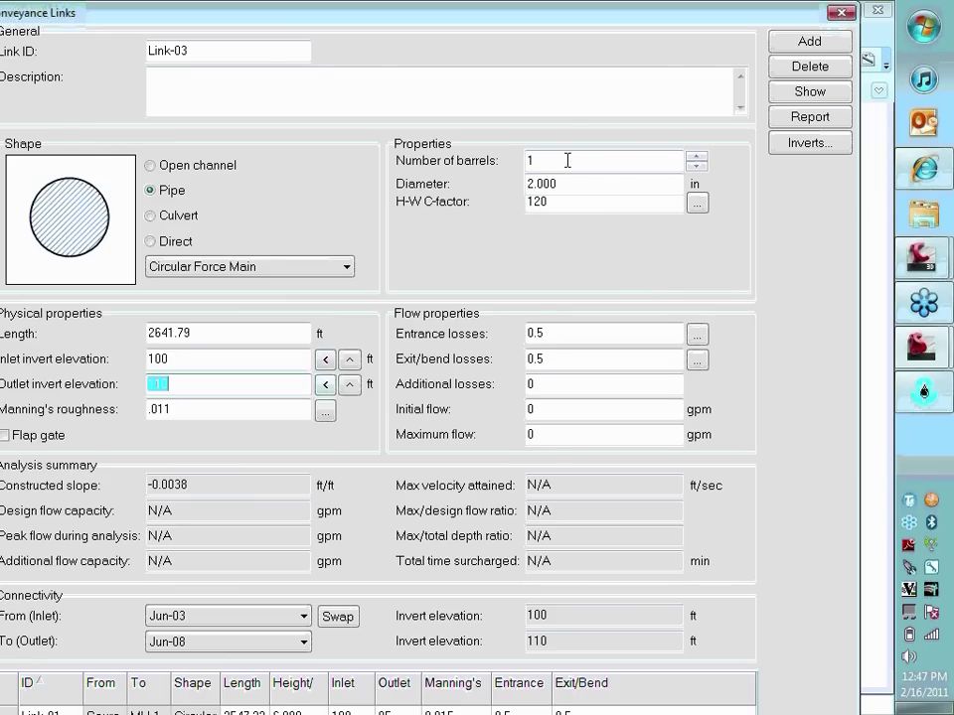
pyautogui.press('Escape')
# Make Link-04 a Circular Force Main with a 2 in diameter and an H-W C-factor of 120
pyautogui.doubleClick(568, 208)
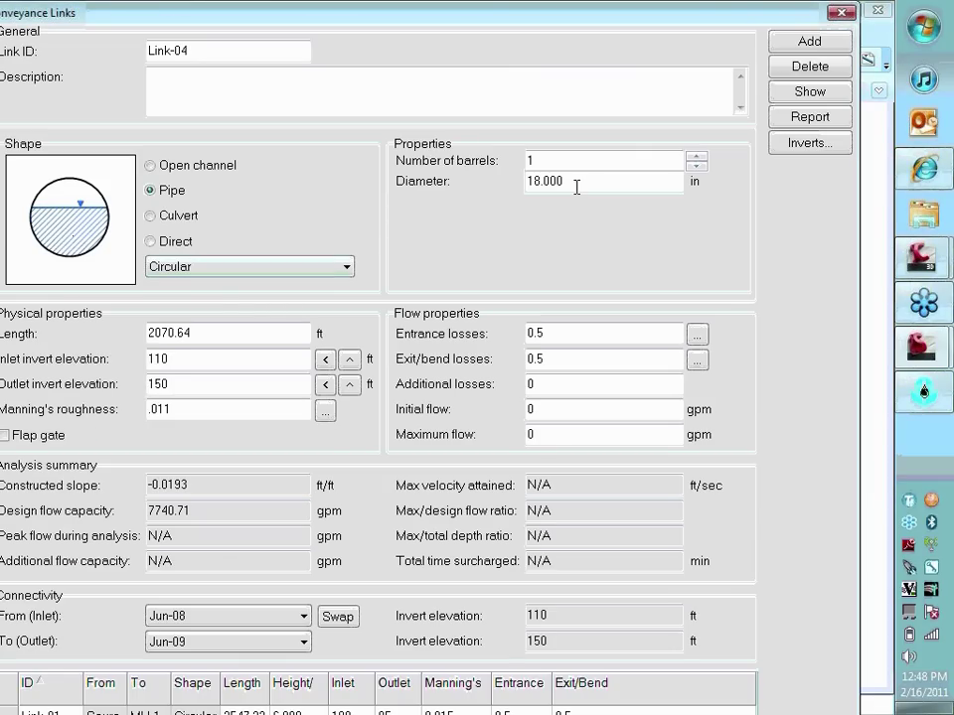
pyautogui.click(227, 268)
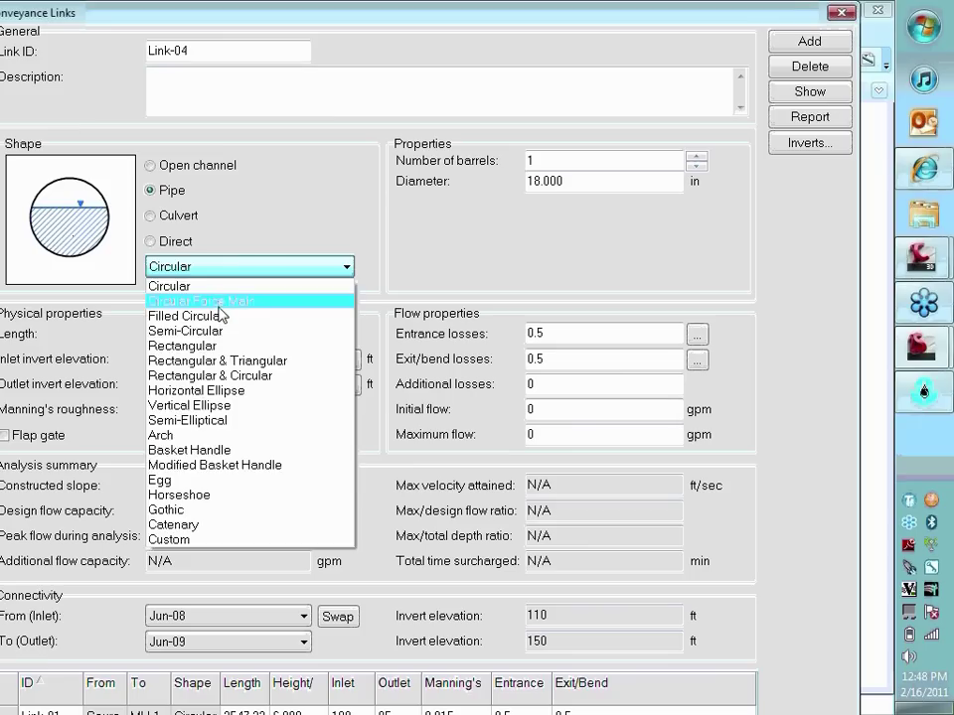
pyautogui.click(219, 301)
pyautogui.doubleClick(570, 204)
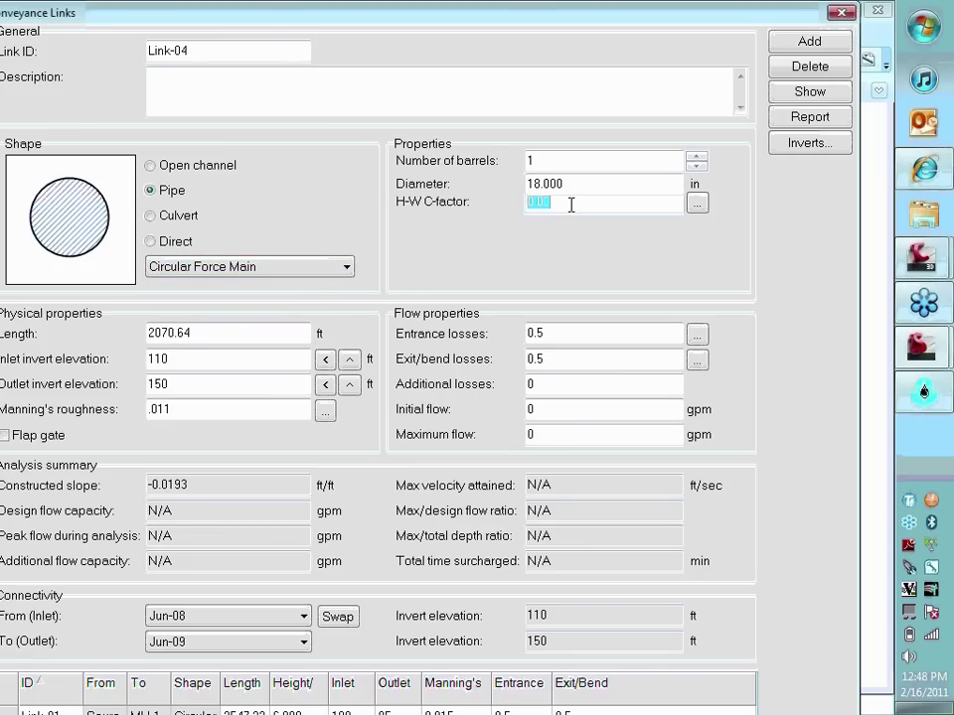
pyautogui.doubleClick(588, 184)
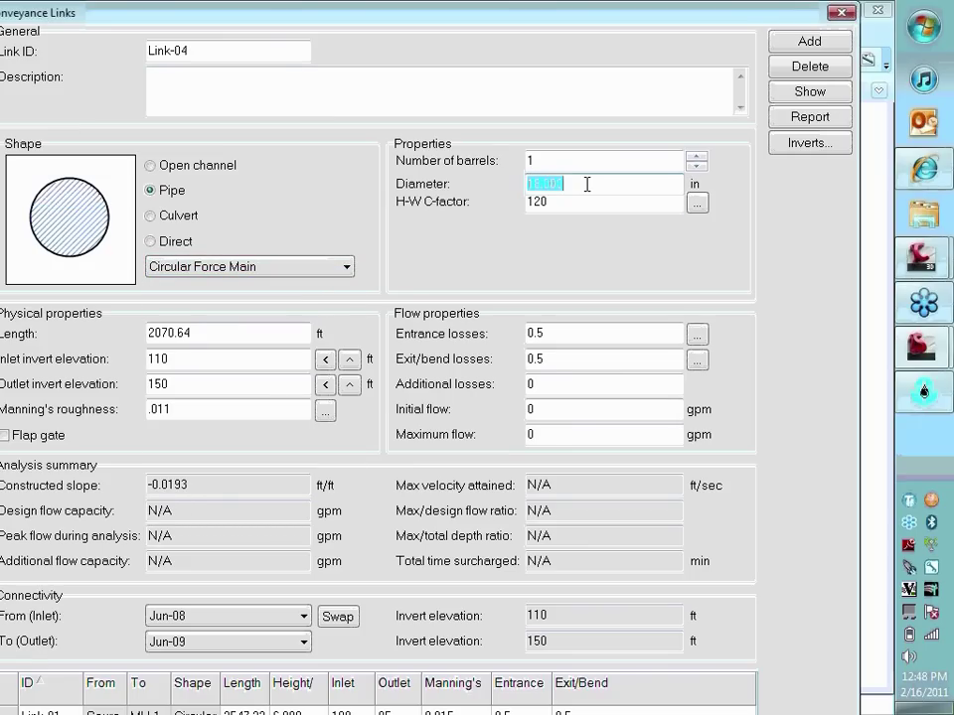
pyautogui.write('2')
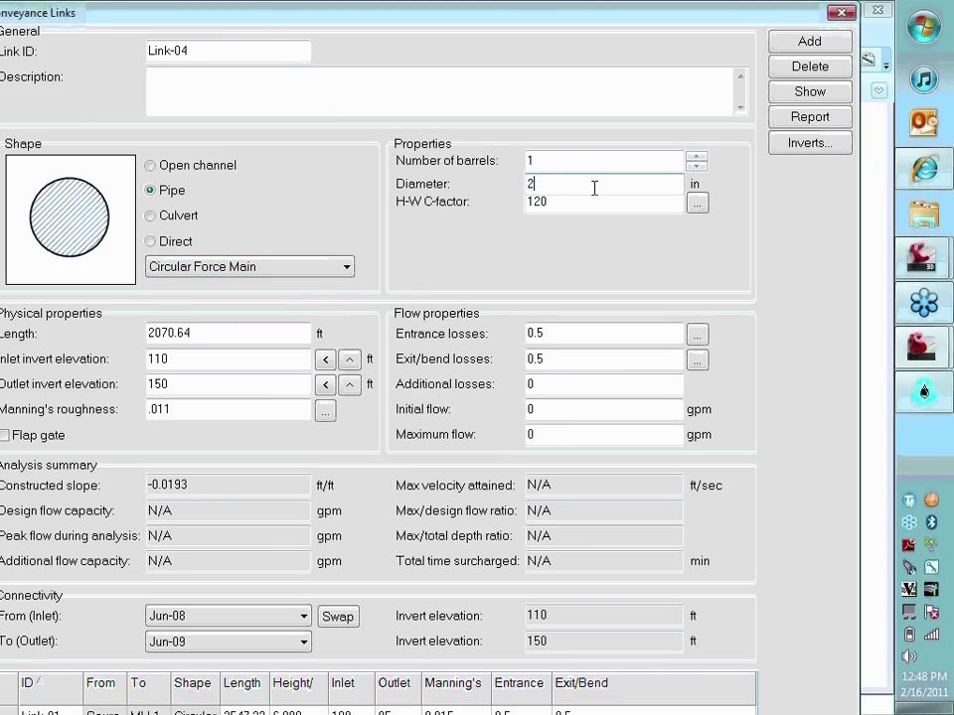
# Set the diameter of the circular pipe link between Jun-09 and the outfall to 12 in
pyautogui.press('Return')
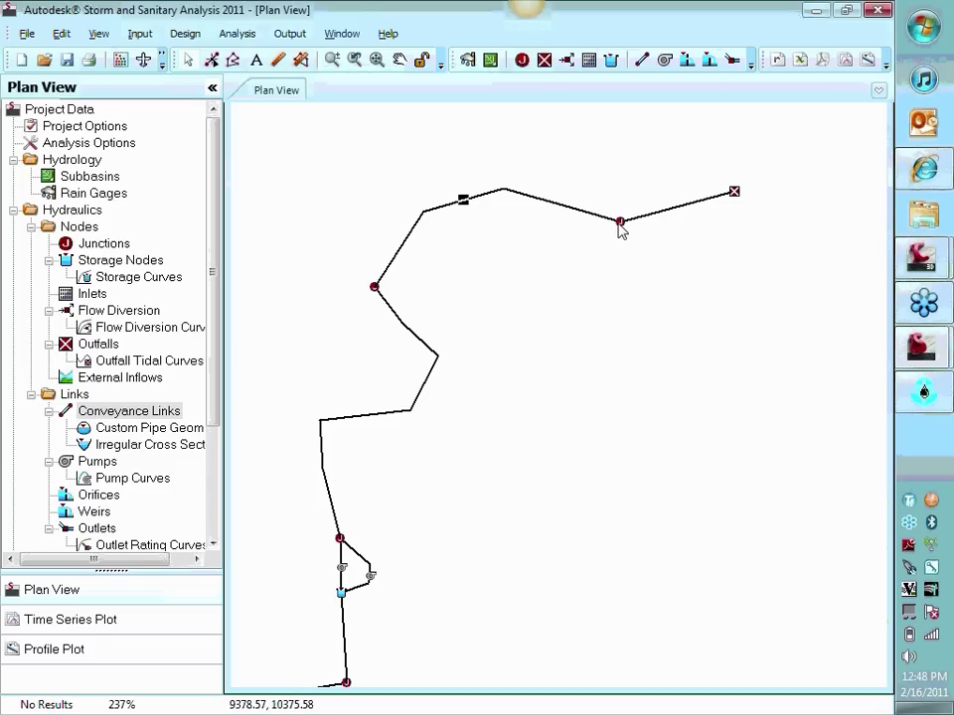
pyautogui.click(619, 221)
pyautogui.doubleClick(667, 219)
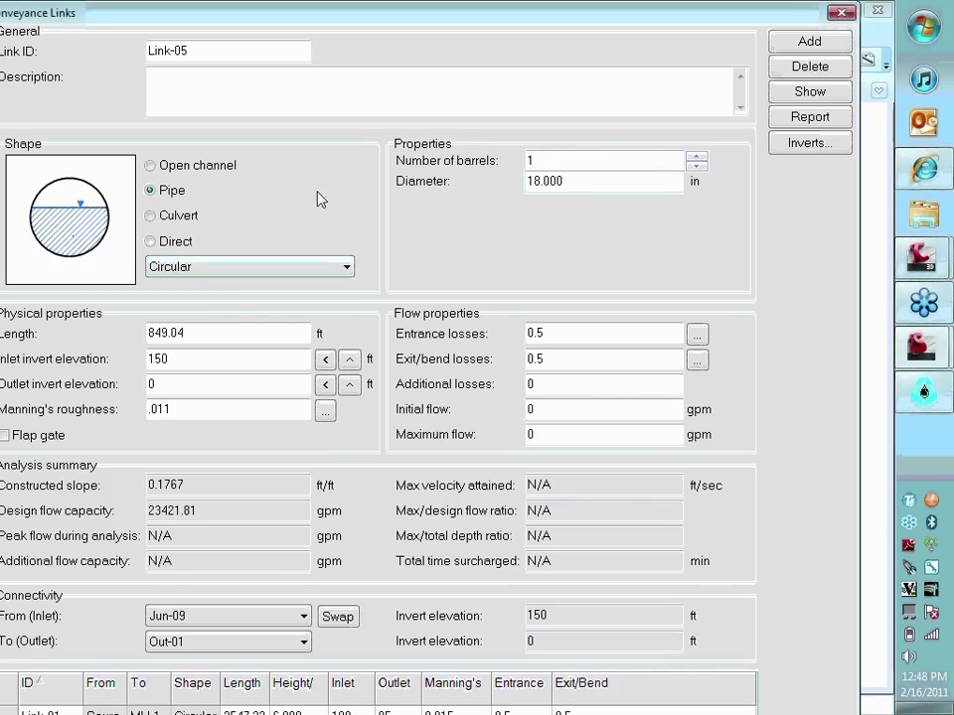
pyautogui.moveTo(658, 180); pyautogui.dragTo(446, 194)
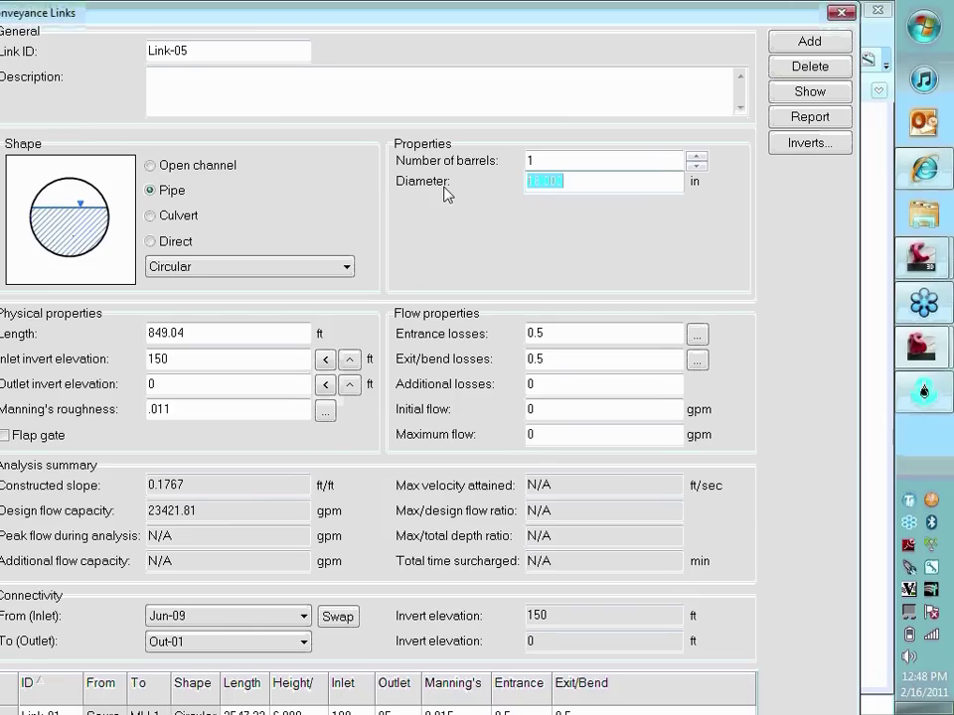
pyautogui.write('12')
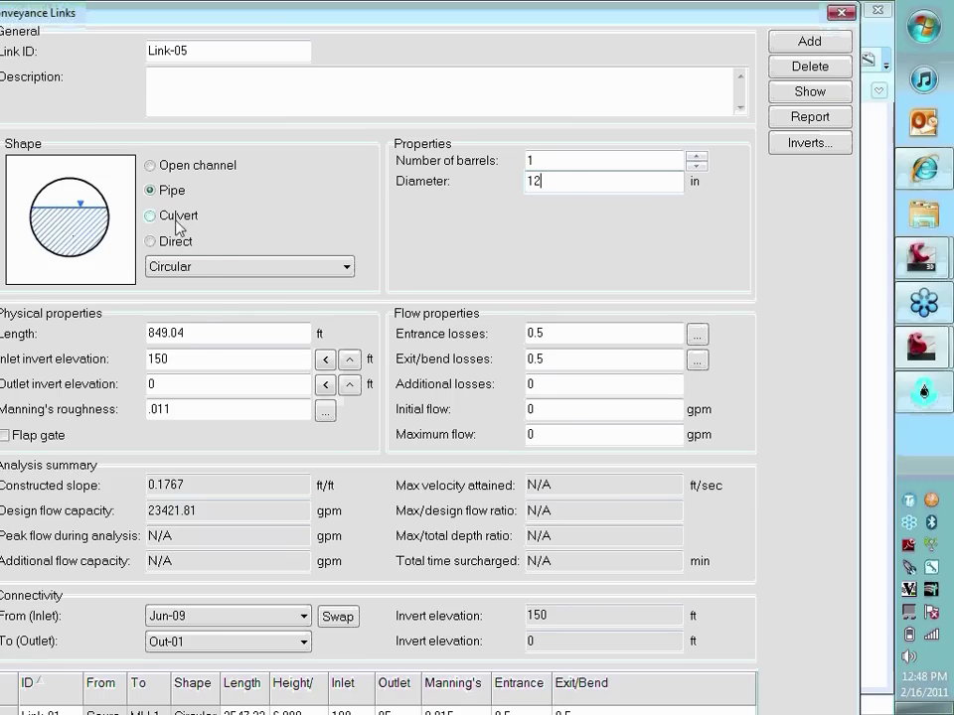
pyautogui.press('Tab')
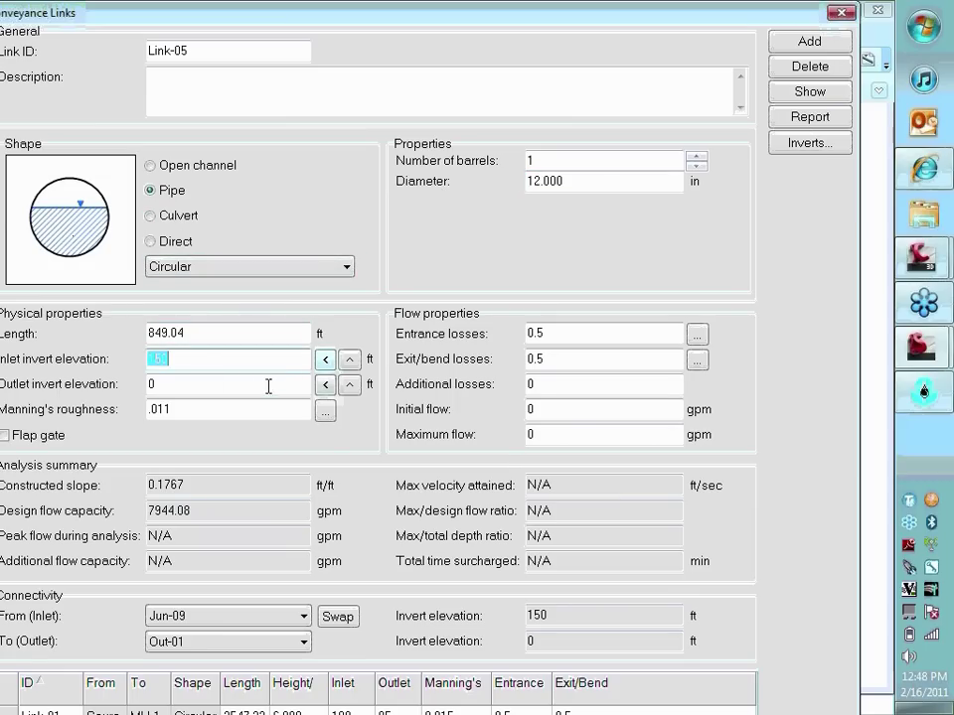
# Set the outlet invert elevation of Link-05 to 145 ft
pyautogui.click(261, 385)
pyautogui.write('145')
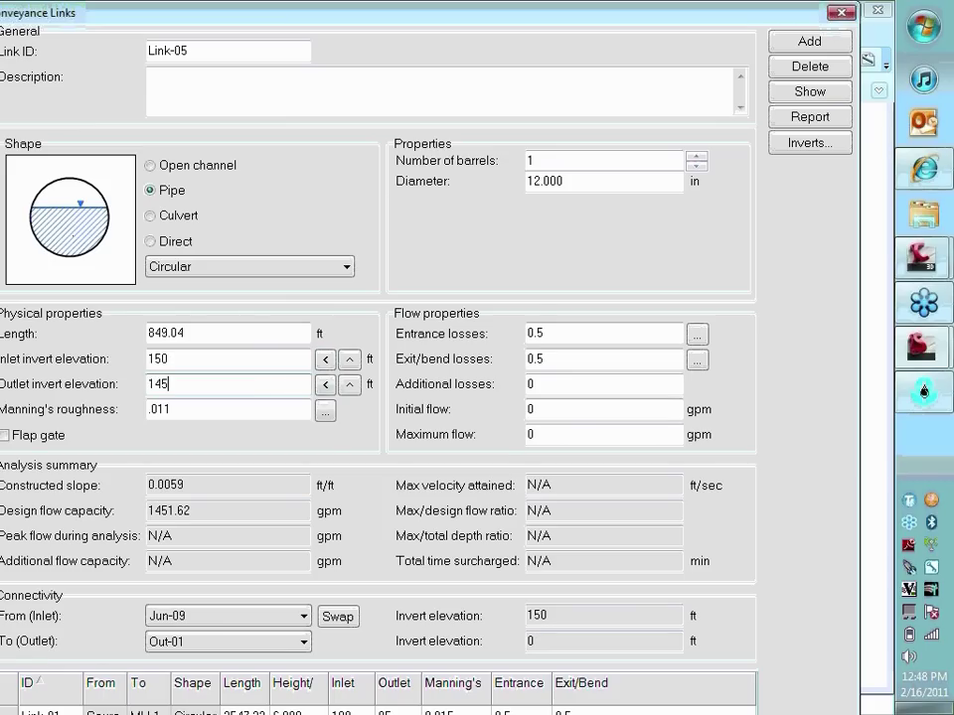
pyautogui.press('Tab')
pyautogui.press('Tab')
pyautogui.press('Tab')
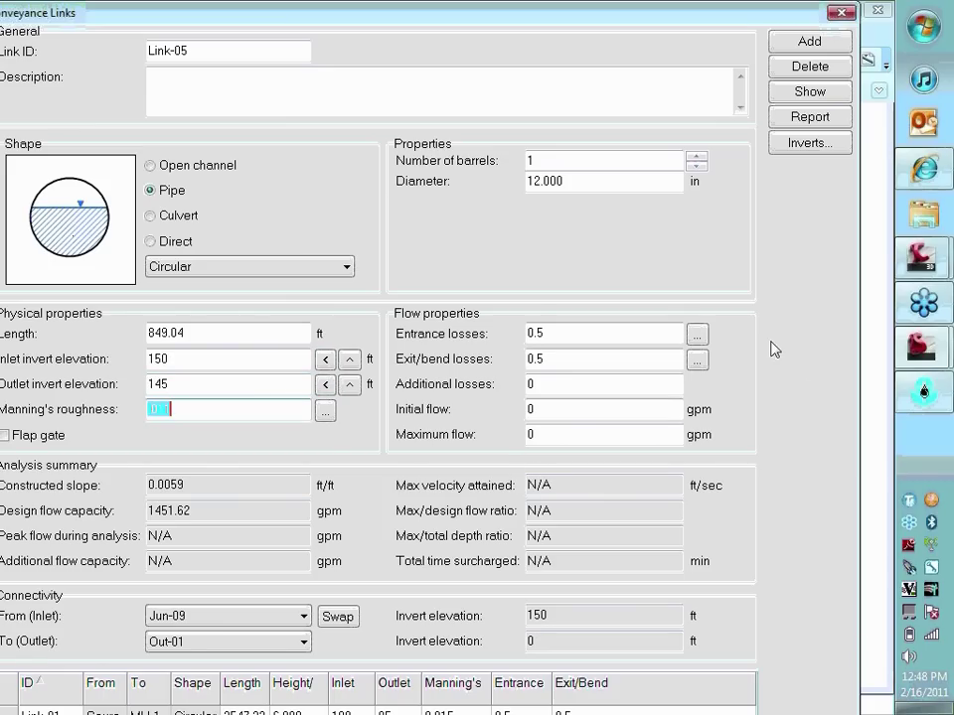
pyautogui.press('Escape')
# Give outfall Out-01 an invert elevation of 145 ft and a Normal boundary condition
pyautogui.doubleClick(737, 193)
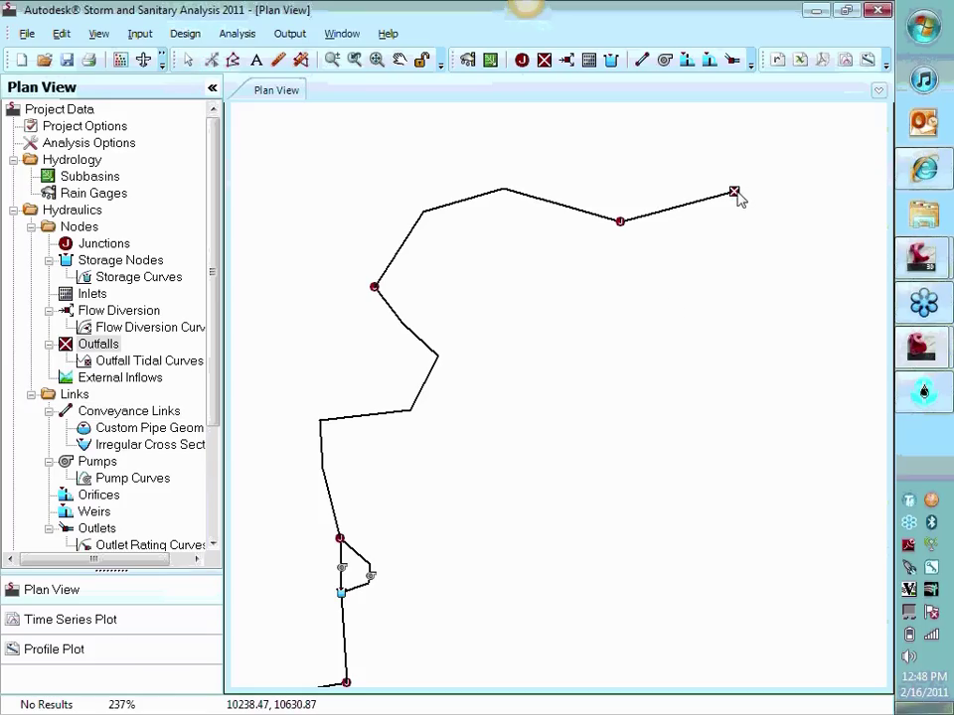
pyautogui.click(309, 276)
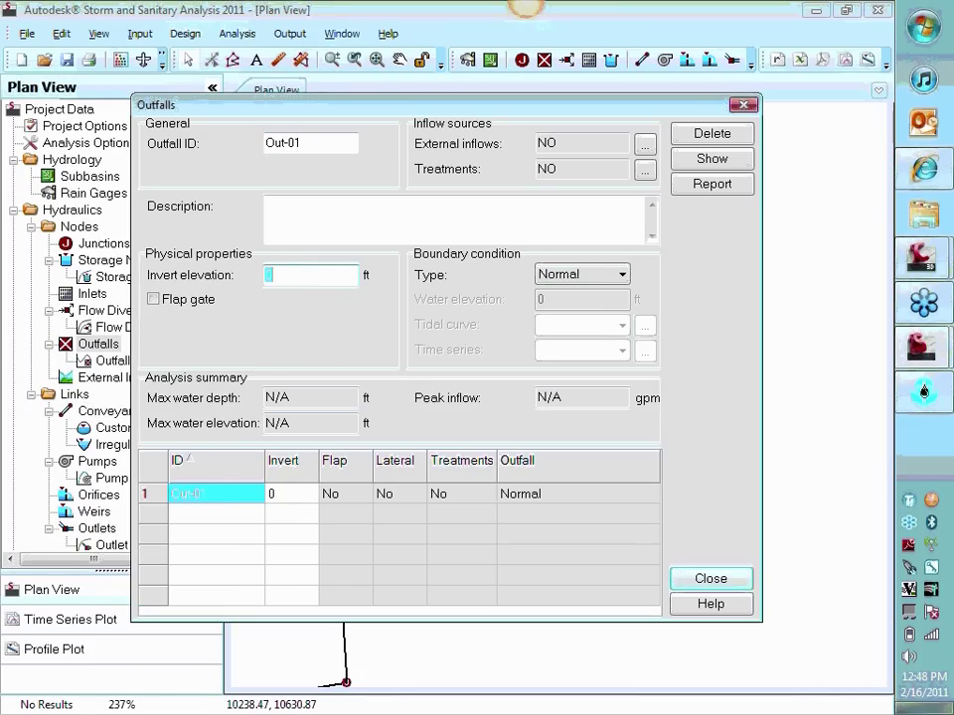
pyautogui.write('145')
pyautogui.press('Tab')
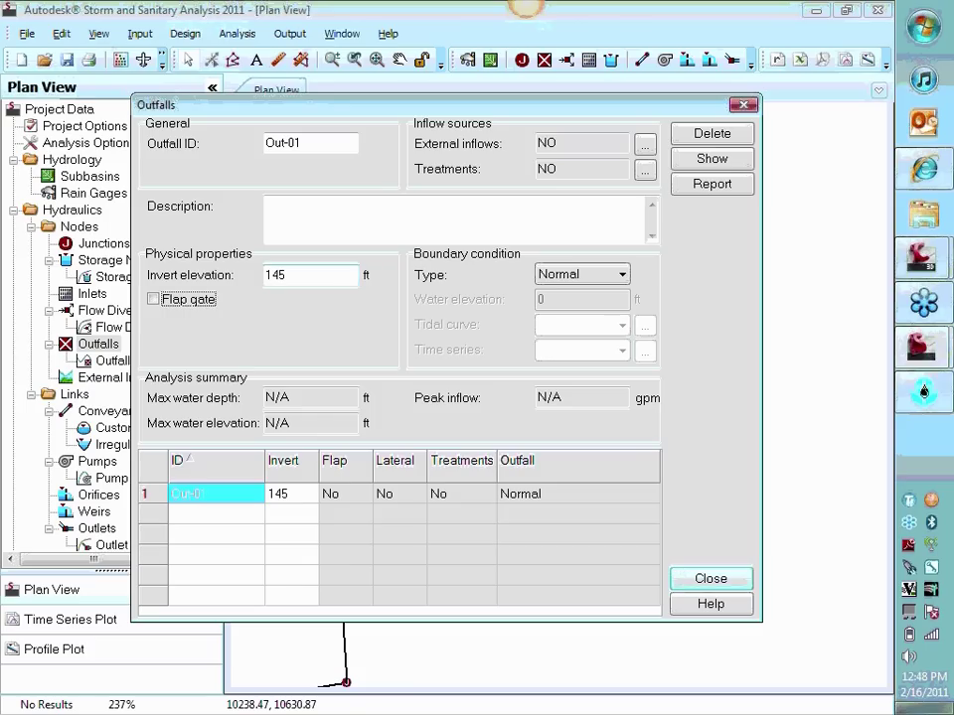
pyautogui.click(553, 277)
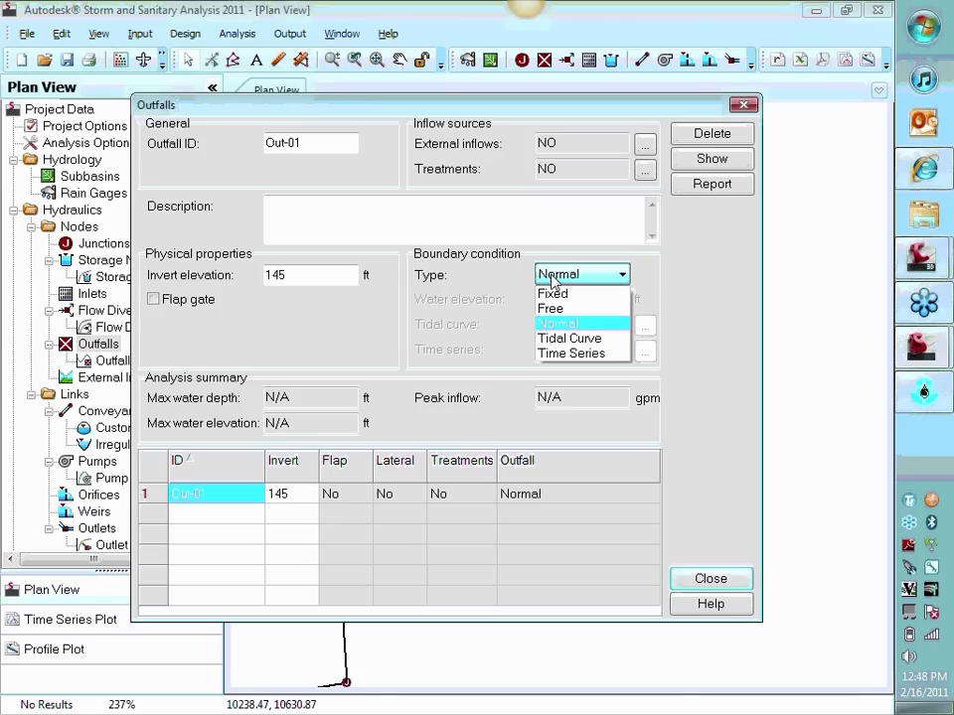
pyautogui.click(551, 324)
pyautogui.click(434, 231)
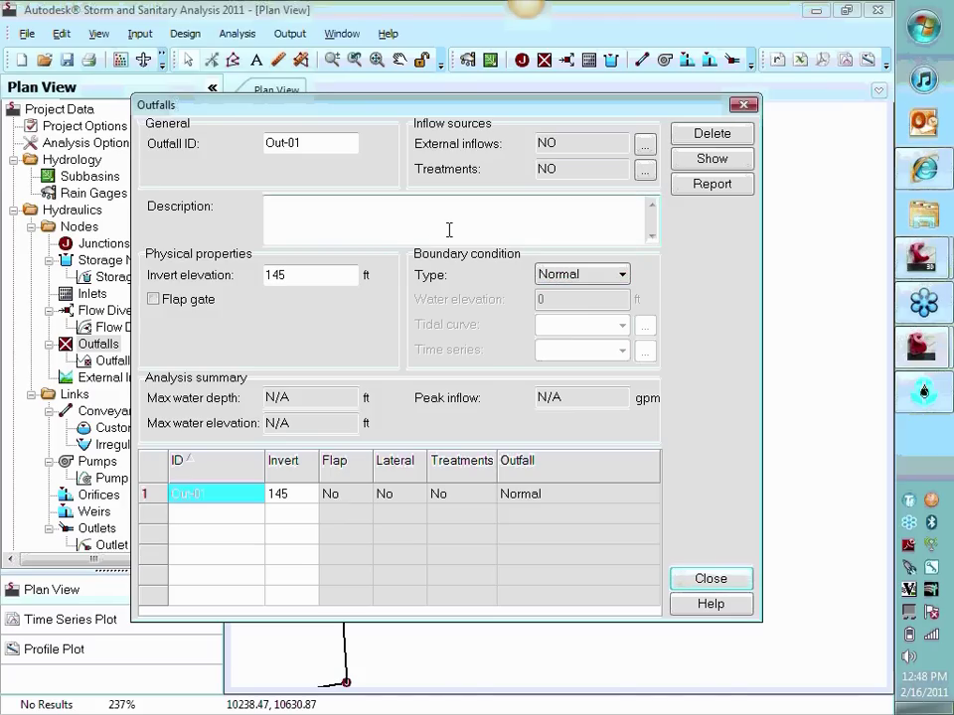
pyautogui.press('Escape')
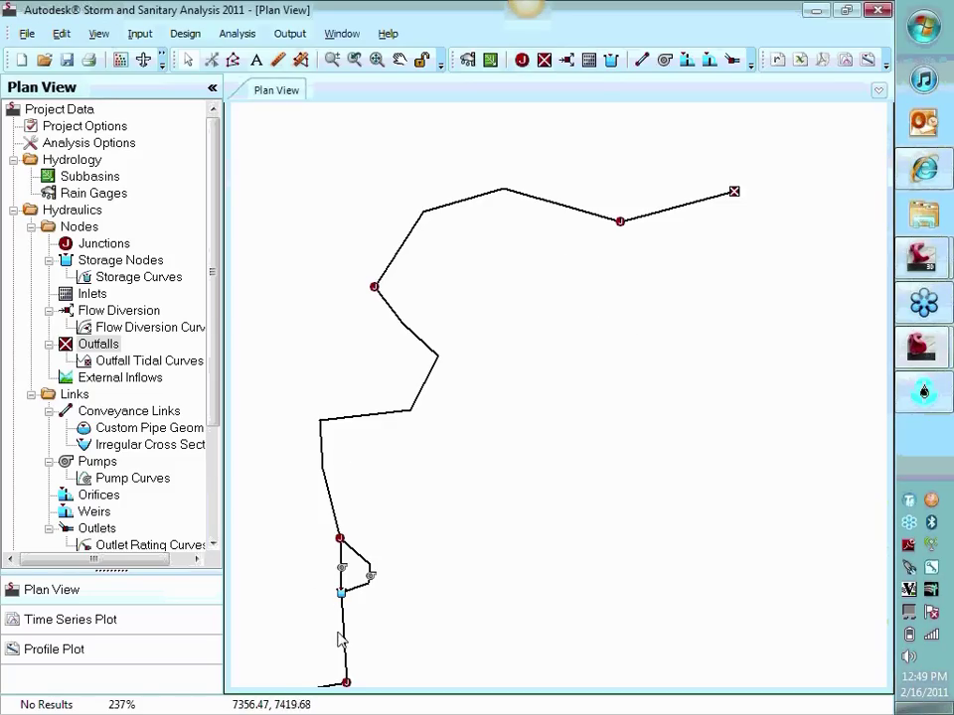
# Enable the flap gate on Link-03, the force main between Jun-03 and Jun-08
pyautogui.doubleClick(332, 500)
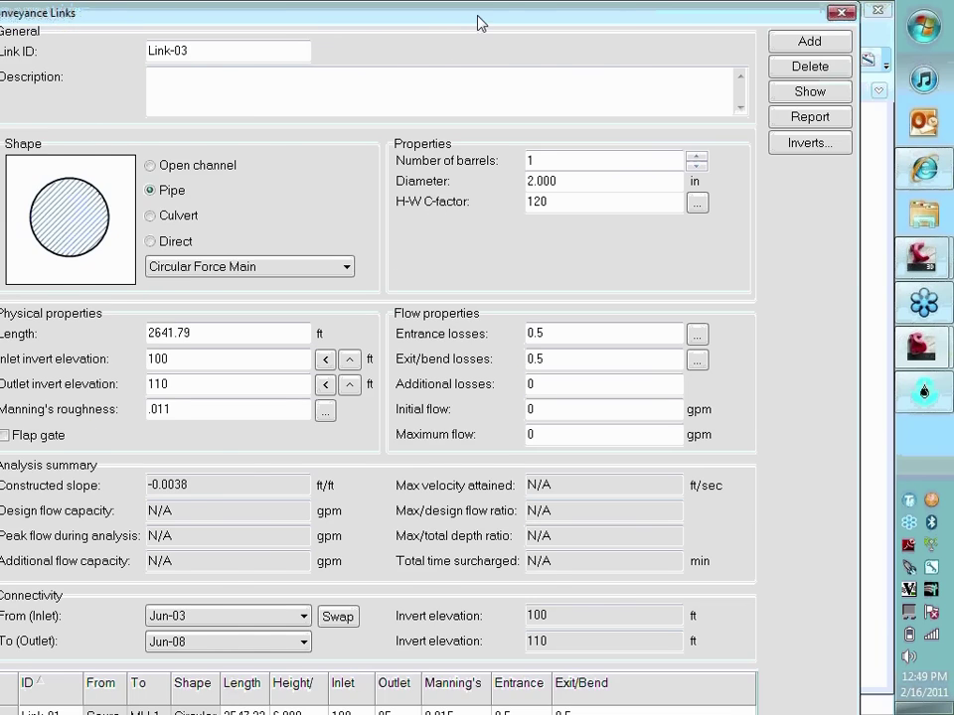
pyautogui.doubleClick(478, 21)
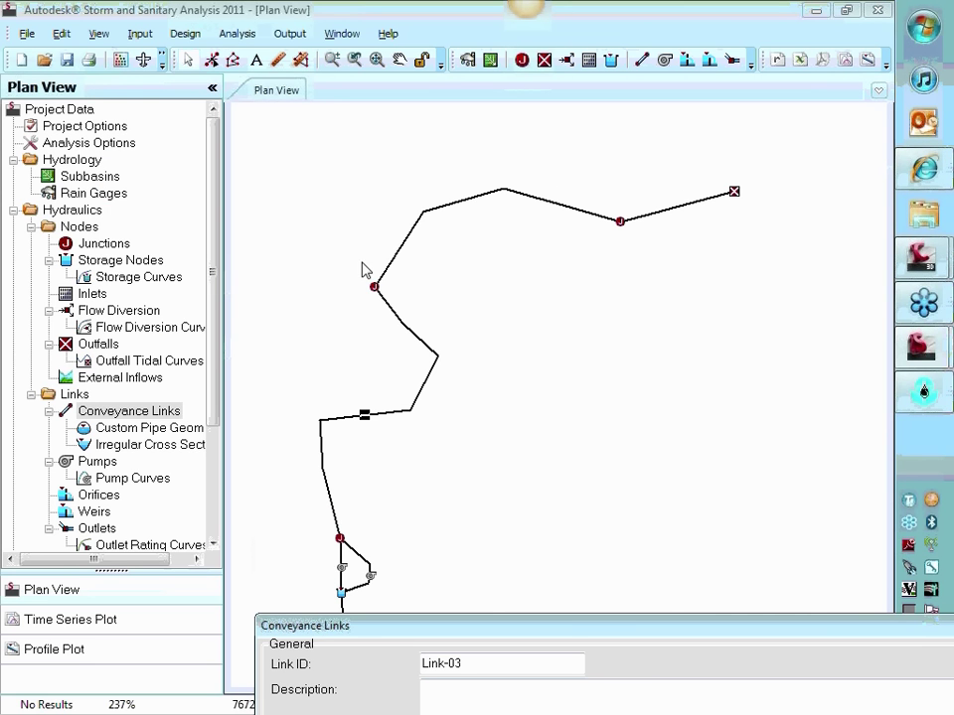
pyautogui.moveTo(573, 637); pyautogui.dragTo(366, 15)
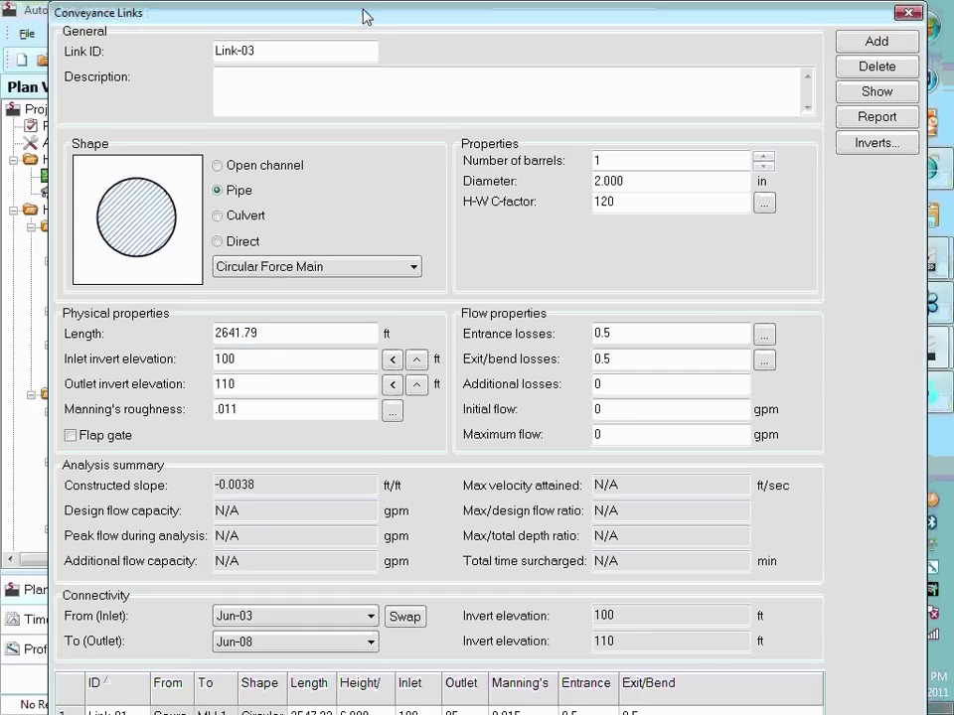
pyautogui.click(101, 437)
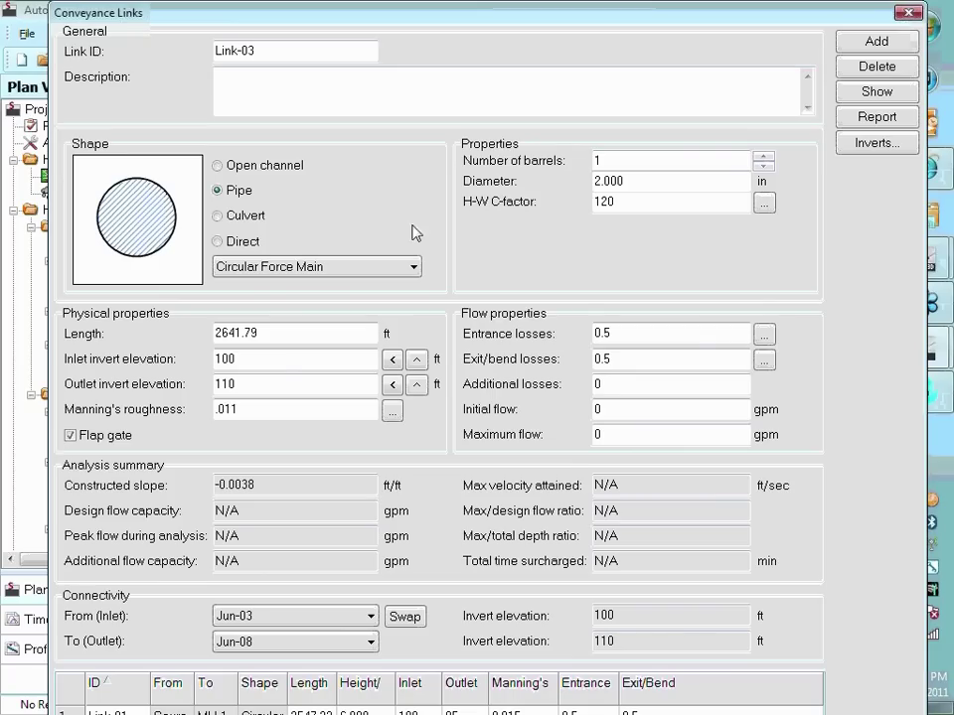
pyautogui.click(278, 360)
pyautogui.press('Escape')
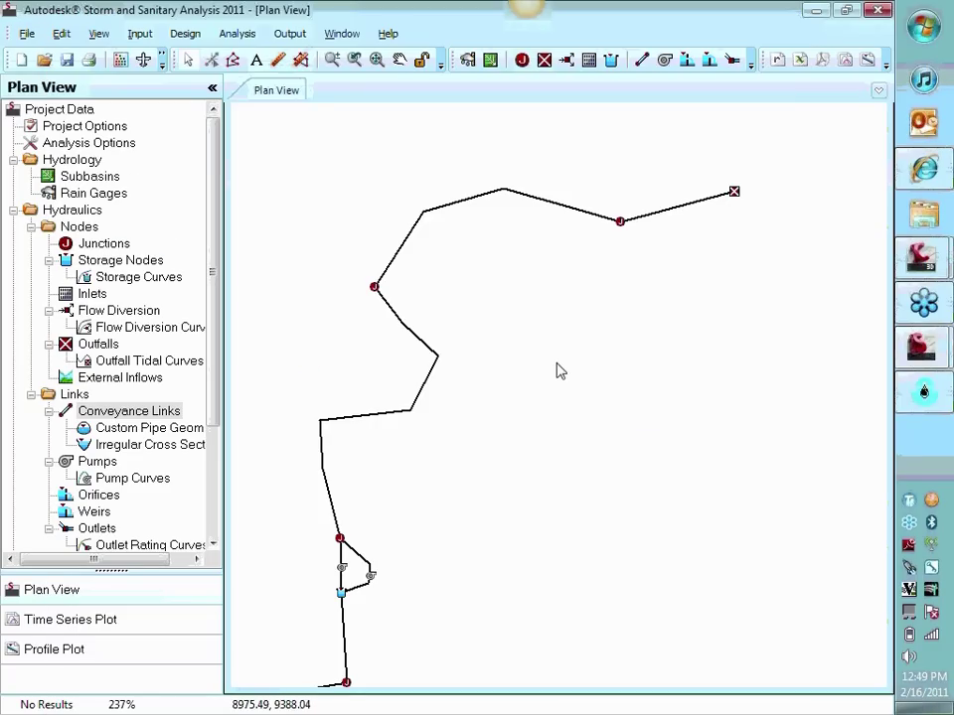
# Save the project to the Desktop as an SPF file named class
pyautogui.moveTo(498, 473); pyautogui.dragTo(529, 410)
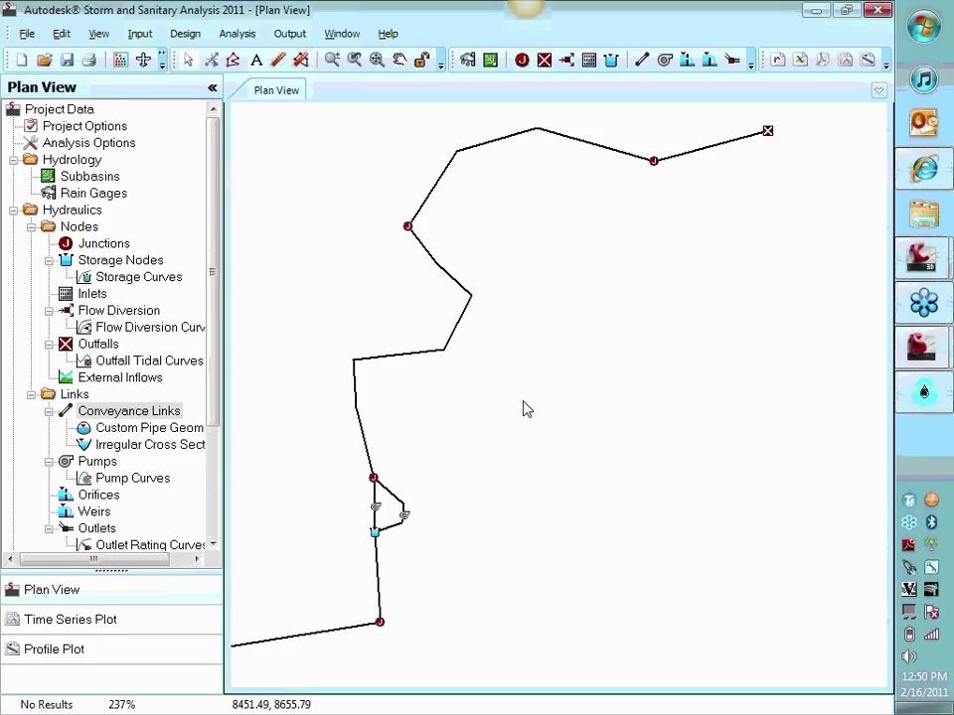
pyautogui.scroll(1, 564, 385)
pyautogui.scroll(-2, 520, 411)
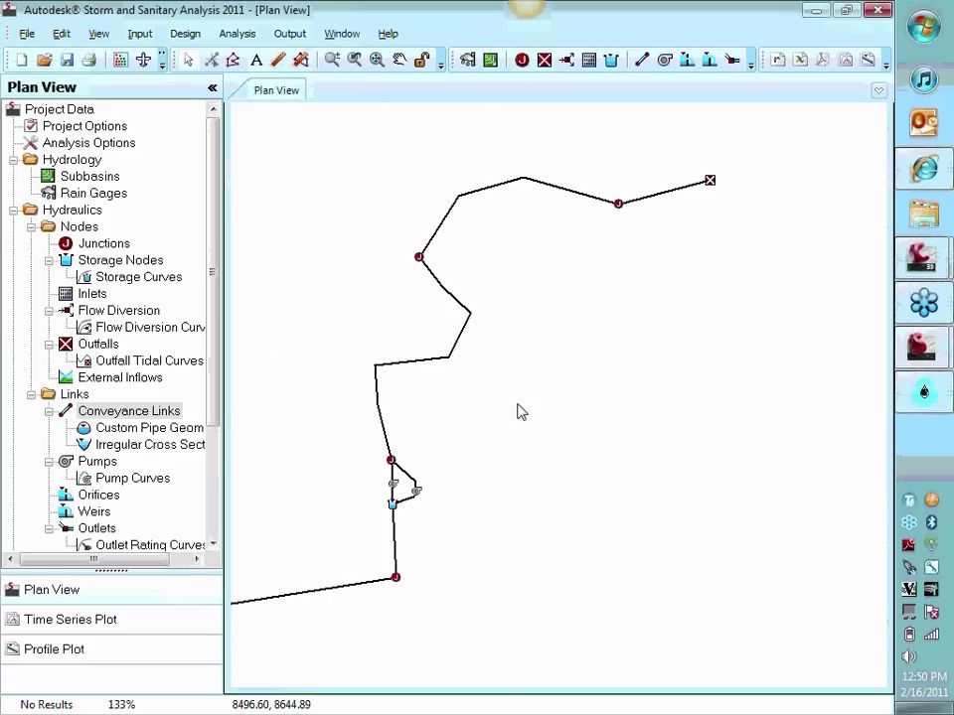
pyautogui.scroll(-1, 700, 405)
pyautogui.scroll(-1, 666, 406)
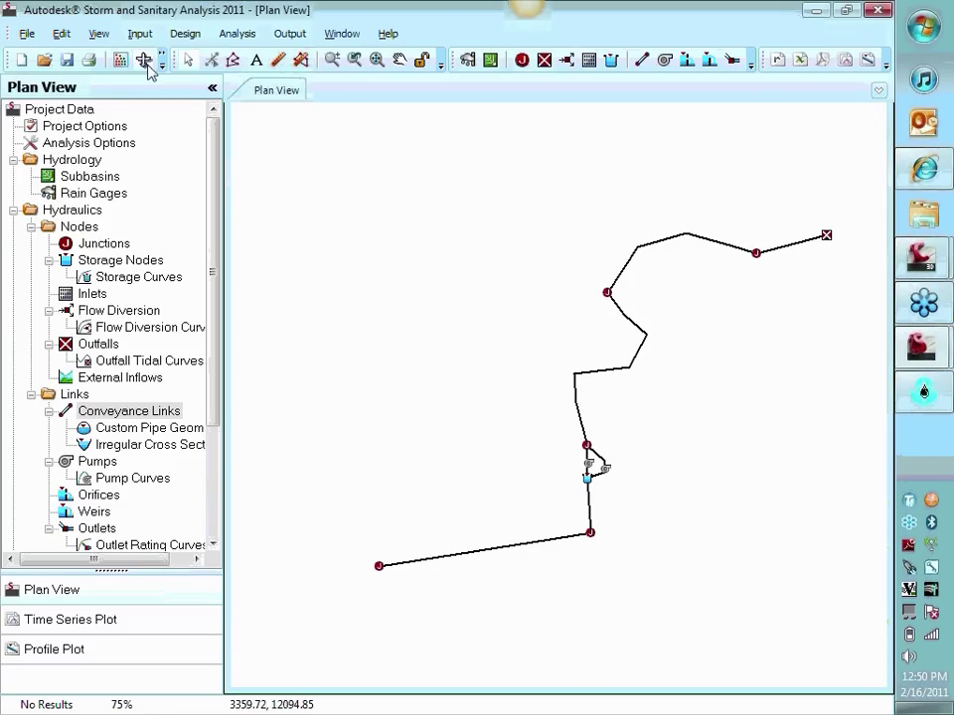
pyautogui.click(66, 60)
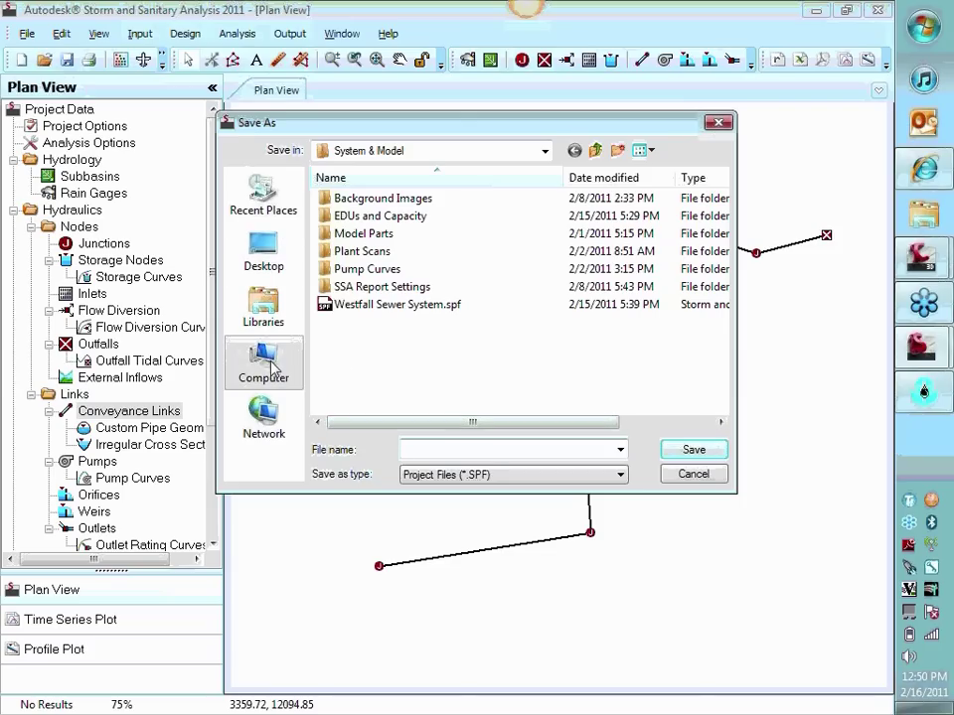
pyautogui.click(263, 249)
pyautogui.click(430, 449)
pyautogui.write('ca')
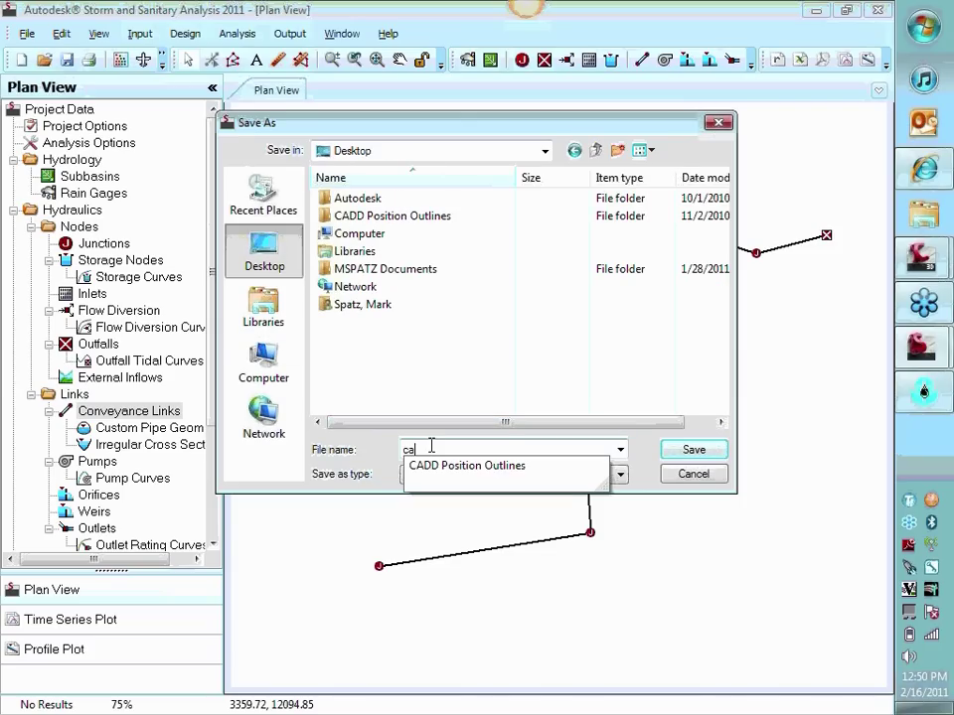
pyautogui.press('BackSpace')
pyautogui.write('lass')
pyautogui.press('Return')
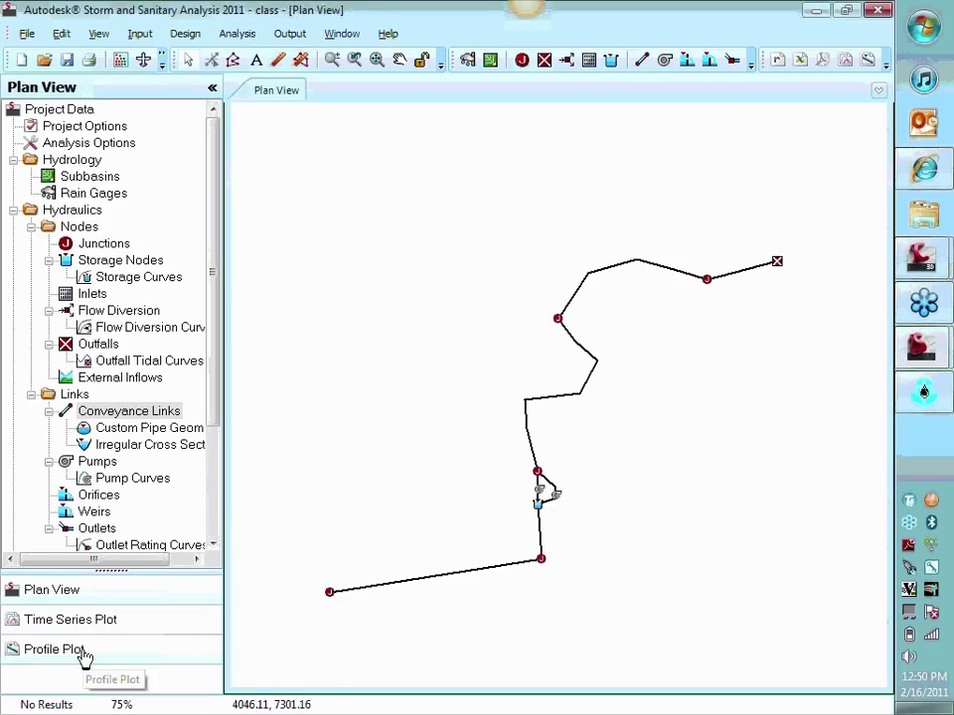
# Plot the profile from the Source junction to outfall Out-01, inspect it along its length, and close the plot
pyautogui.click(83, 654)
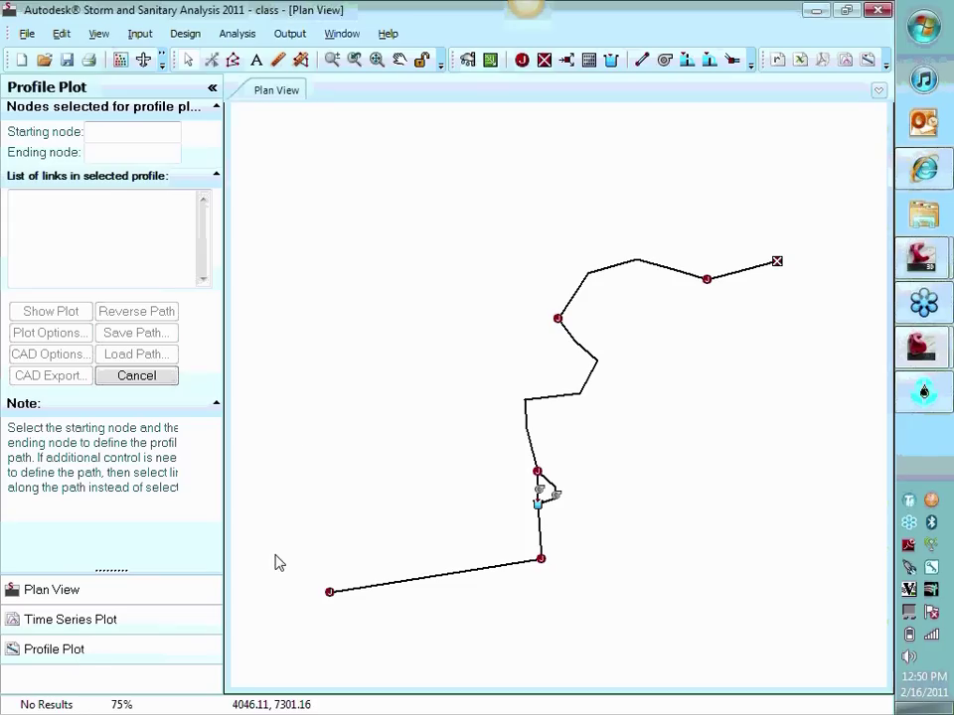
pyautogui.click(332, 594)
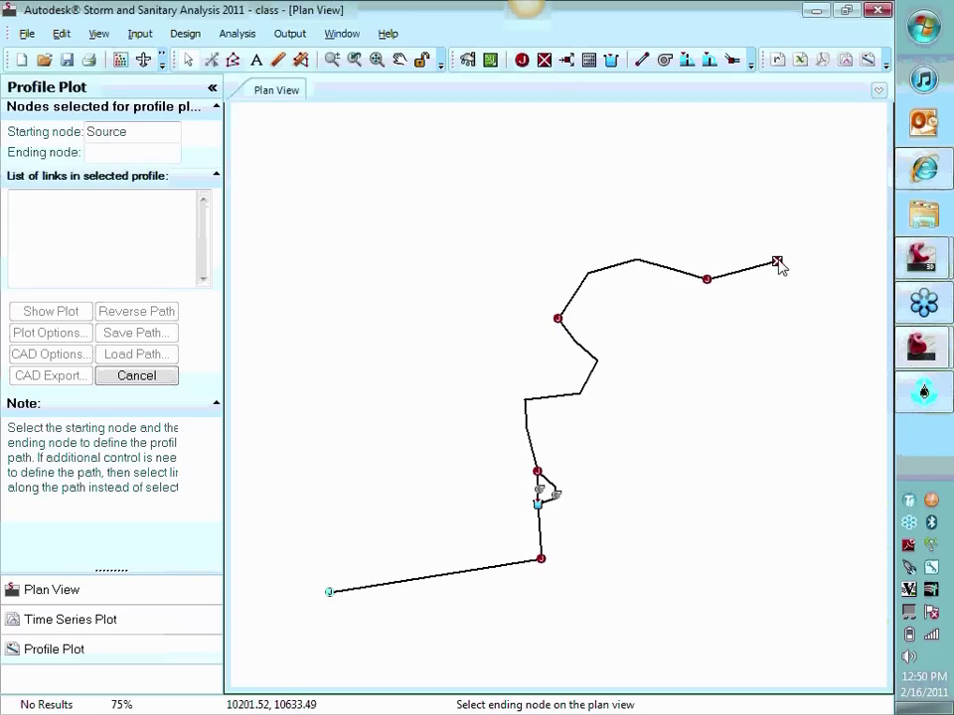
pyautogui.click(778, 263)
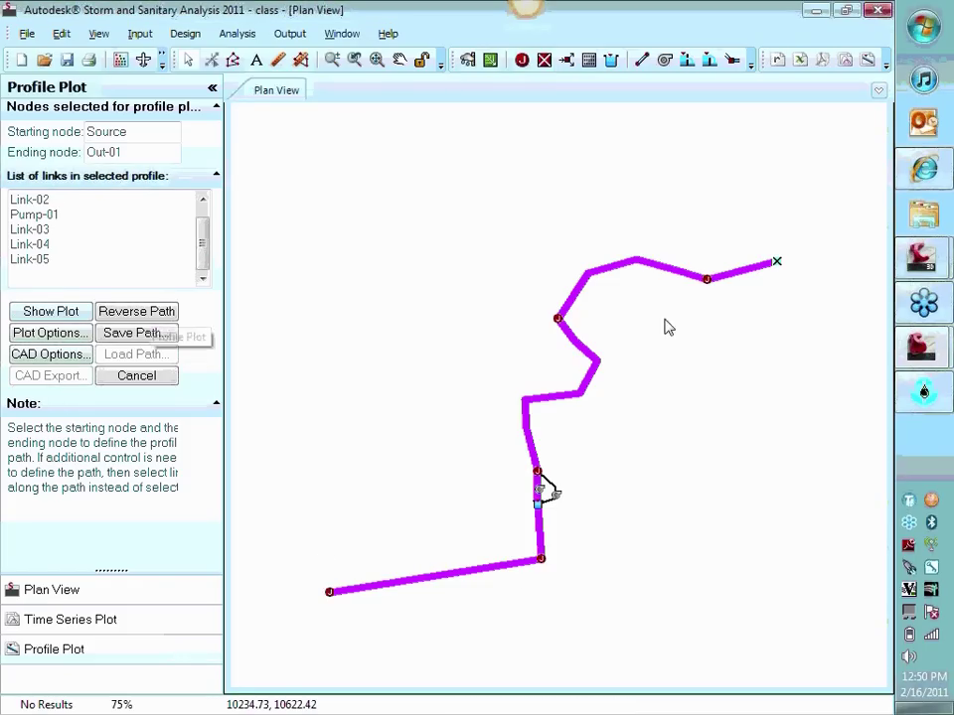
pyautogui.click(46, 314)
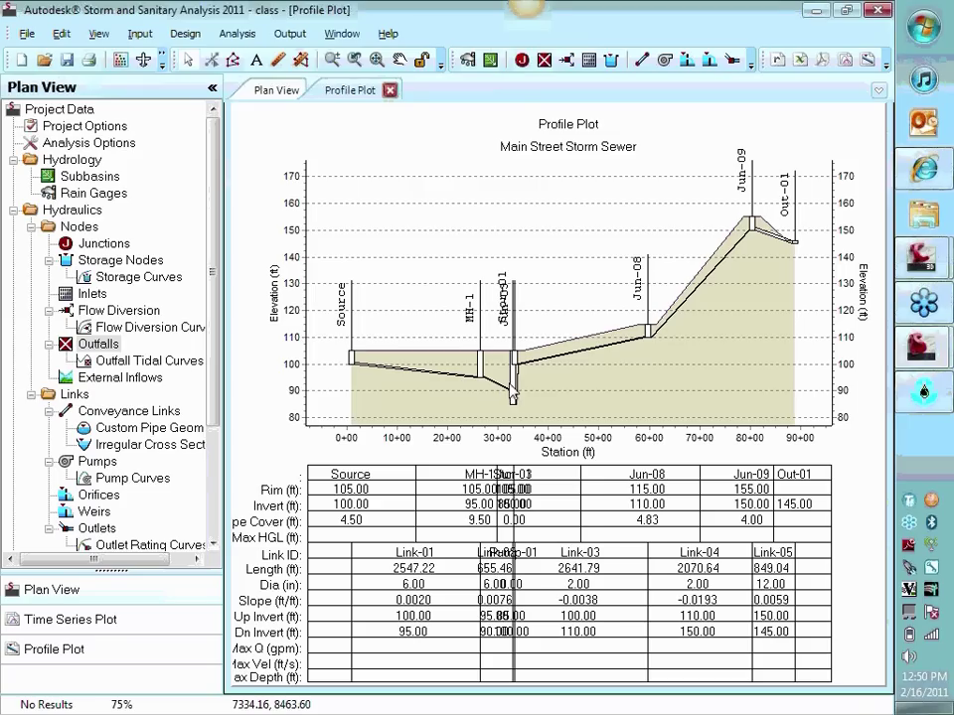
pyautogui.scroll(2, 536, 377)
pyautogui.scroll(1, 525, 384)
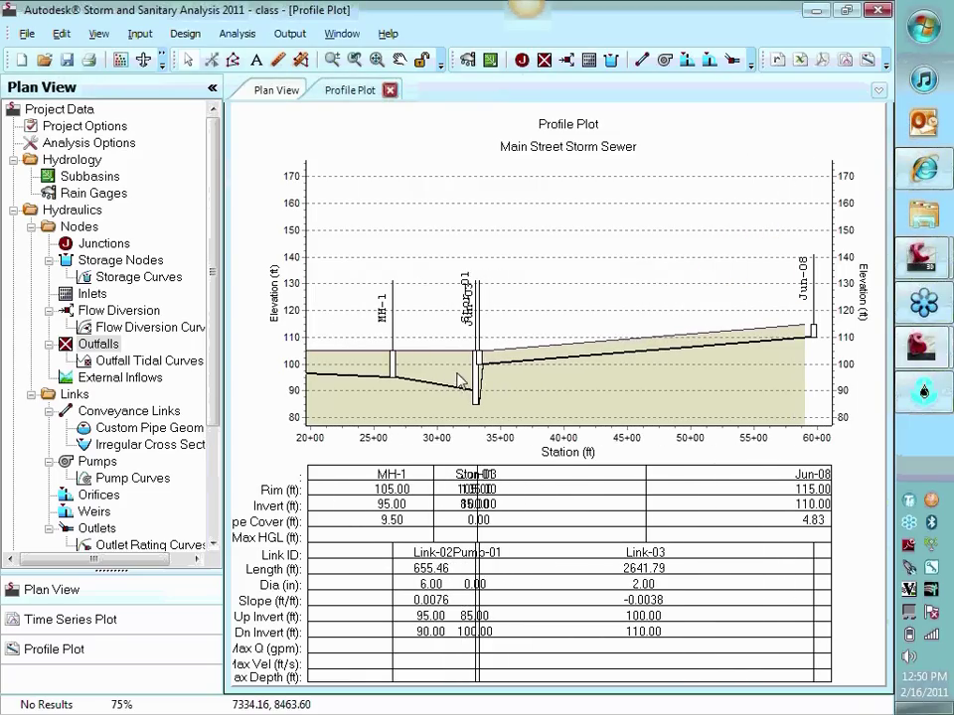
pyautogui.scroll(-1, 546, 373)
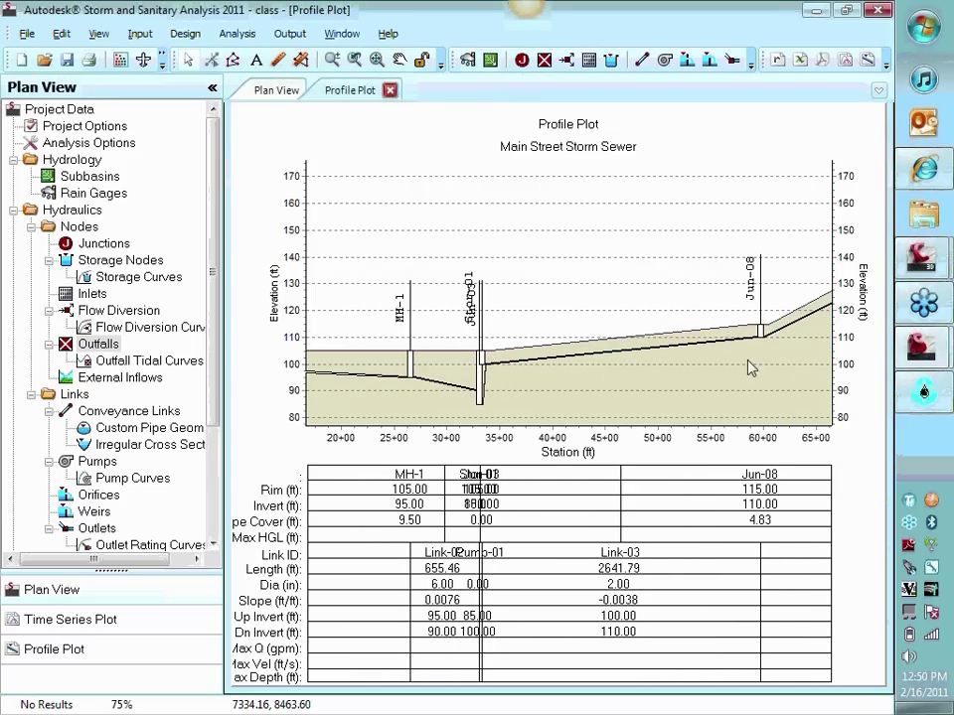
pyautogui.moveTo(750, 369); pyautogui.dragTo(682, 254)
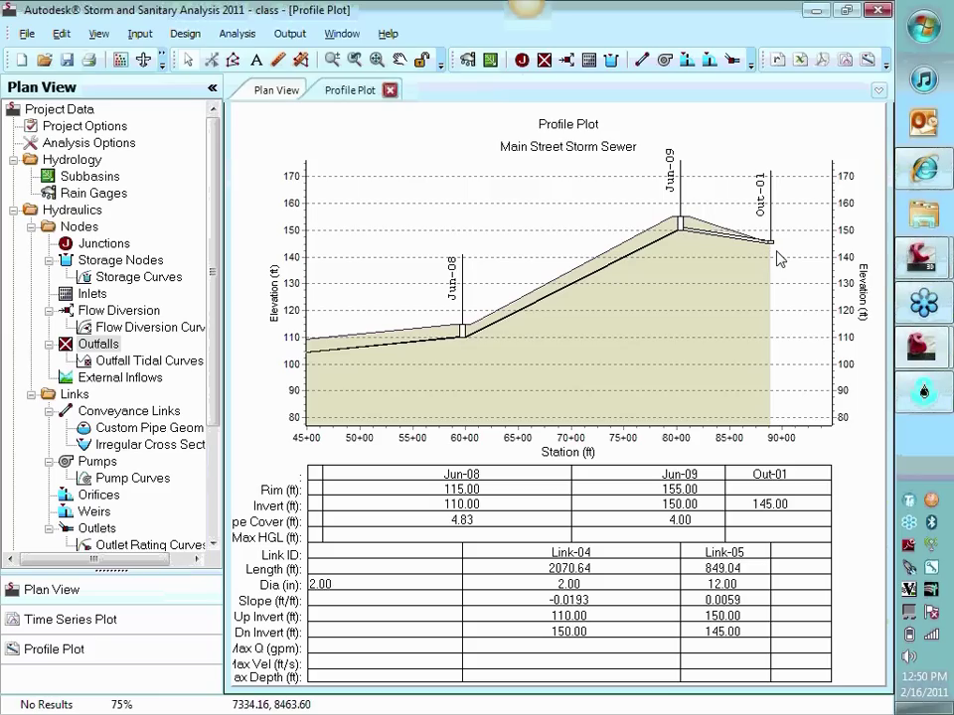
pyautogui.scroll(2, 464, 227)
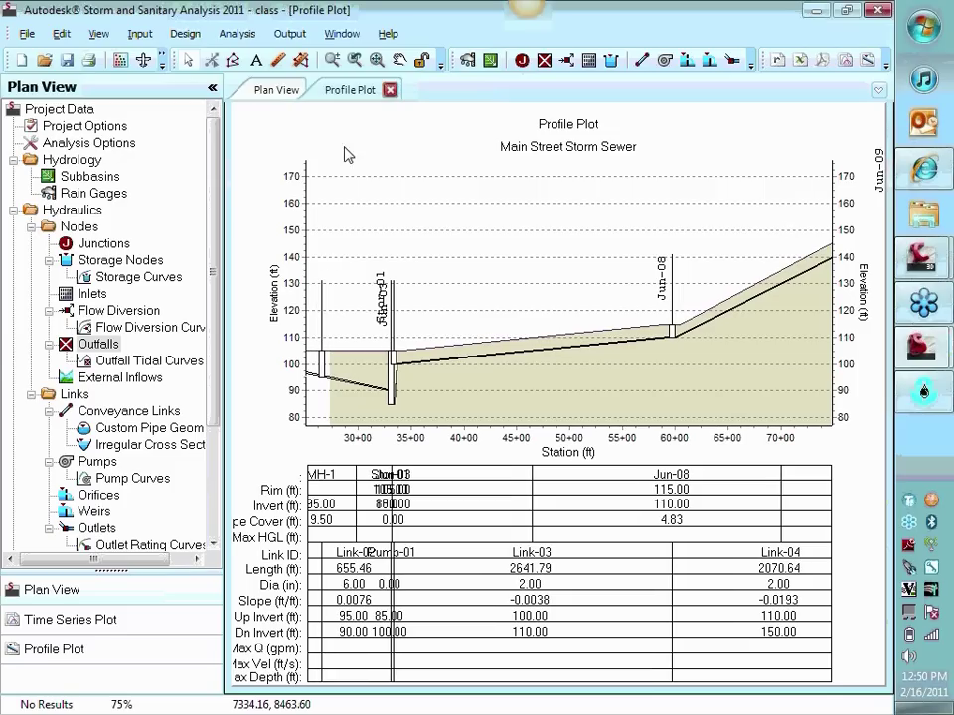
pyautogui.click(390, 91)
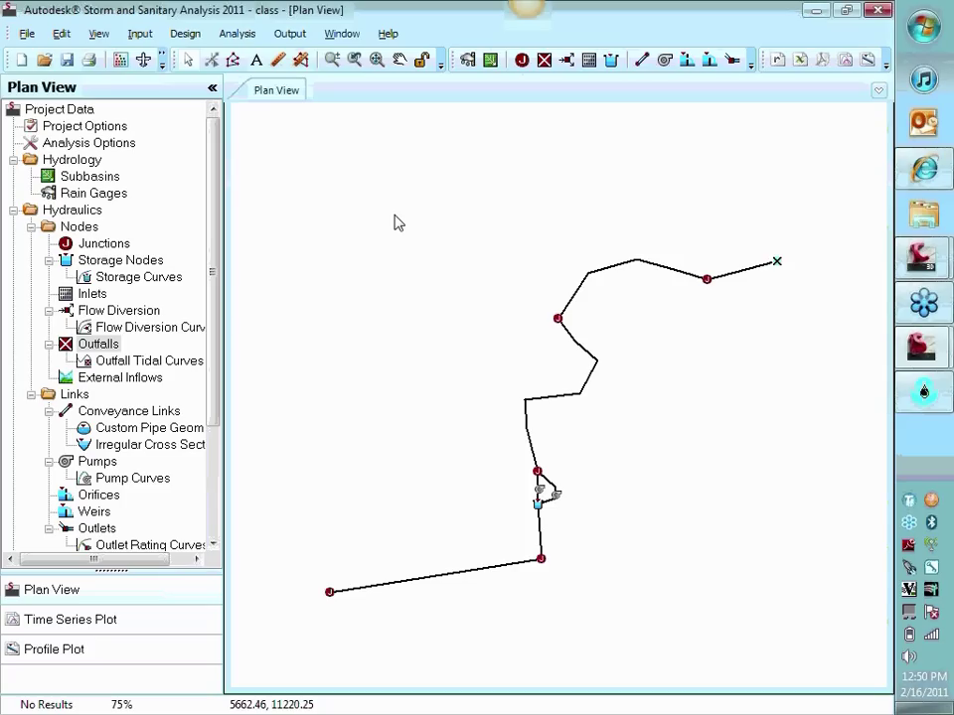
pyautogui.click(95, 36)
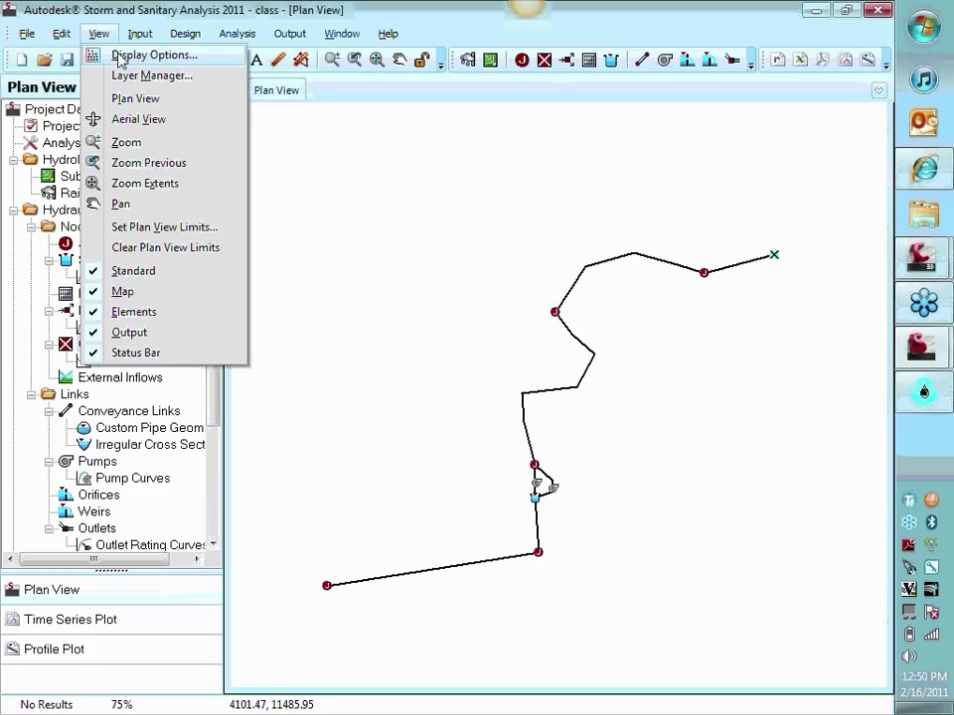
pyautogui.moveTo(67, 37)
pyautogui.moveTo(97, 37)
pyautogui.moveTo(130, 42)
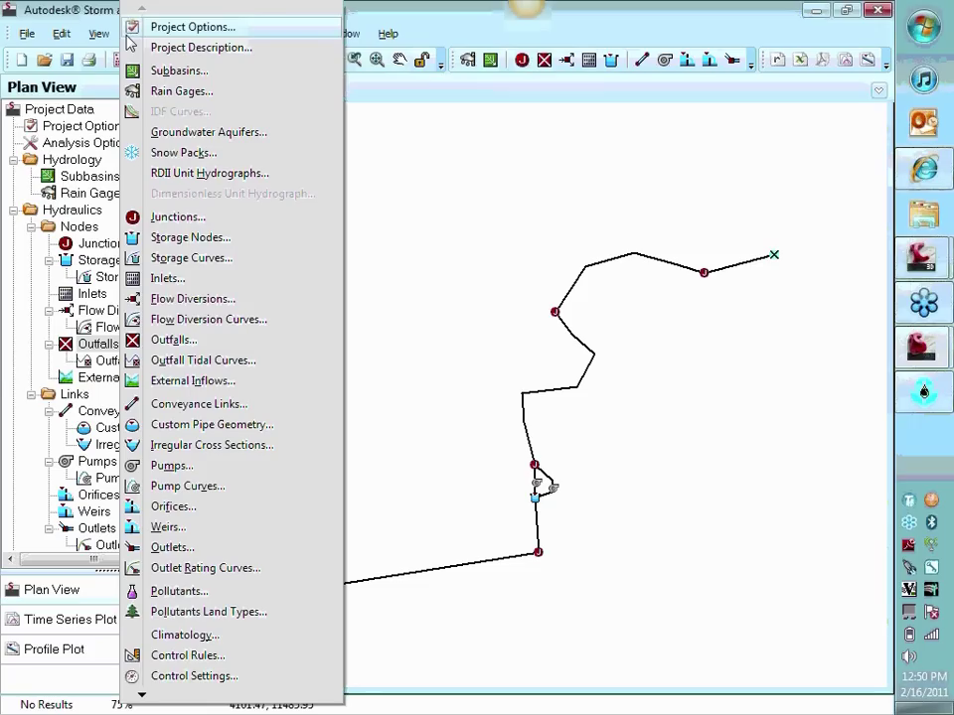
# Set the project options to EPA SWMM hydrology, Hydrodynamic link routing and the Hazen-Williams force main equation, and accept them
pyautogui.click(326, 30)
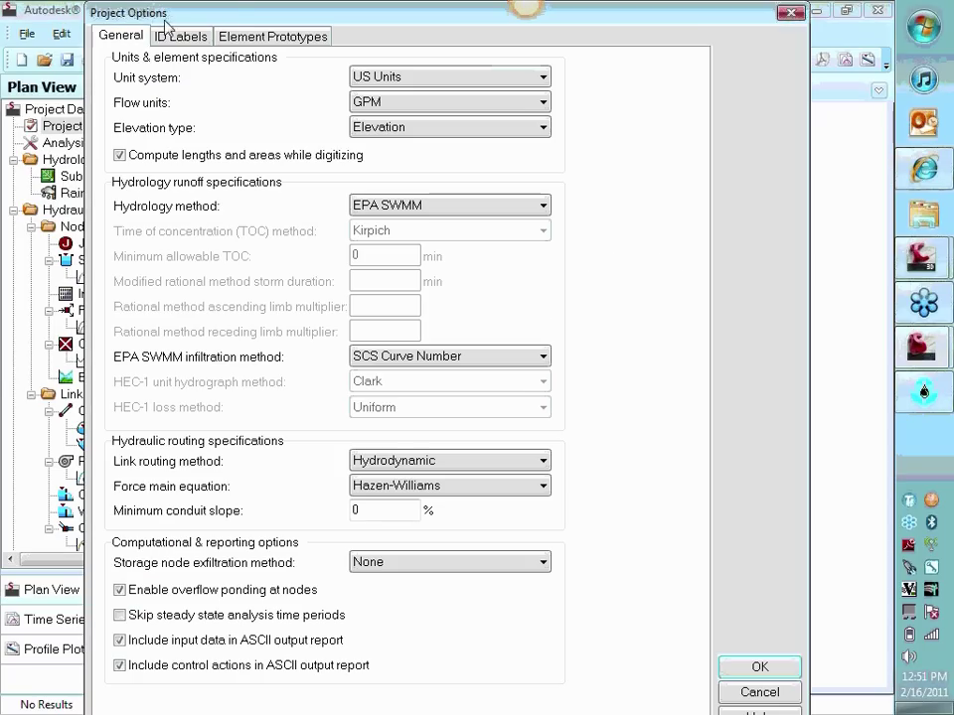
pyautogui.moveTo(218, 14); pyautogui.dragTo(212, 127)
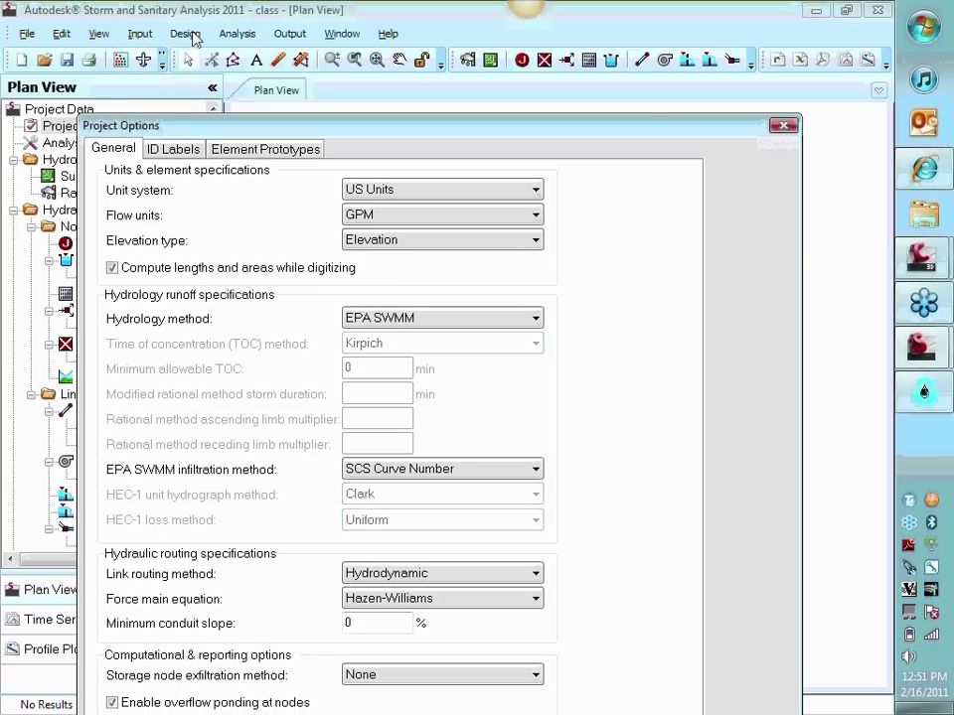
pyautogui.moveTo(637, 132); pyautogui.dragTo(637, 35)
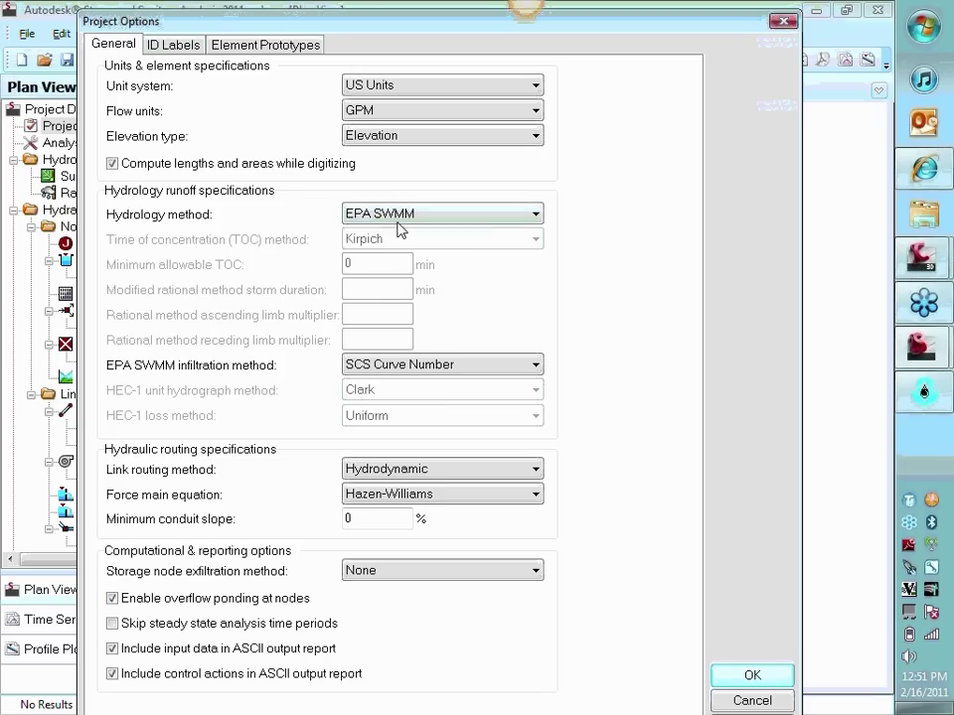
pyautogui.click(407, 213)
pyautogui.click(407, 214)
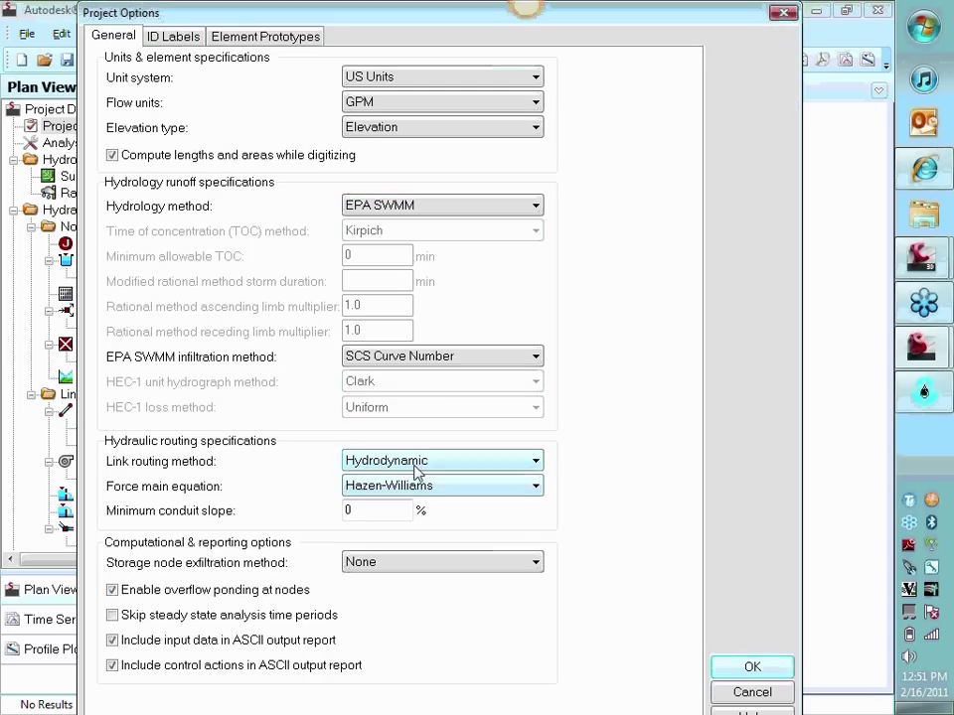
pyautogui.click(434, 463)
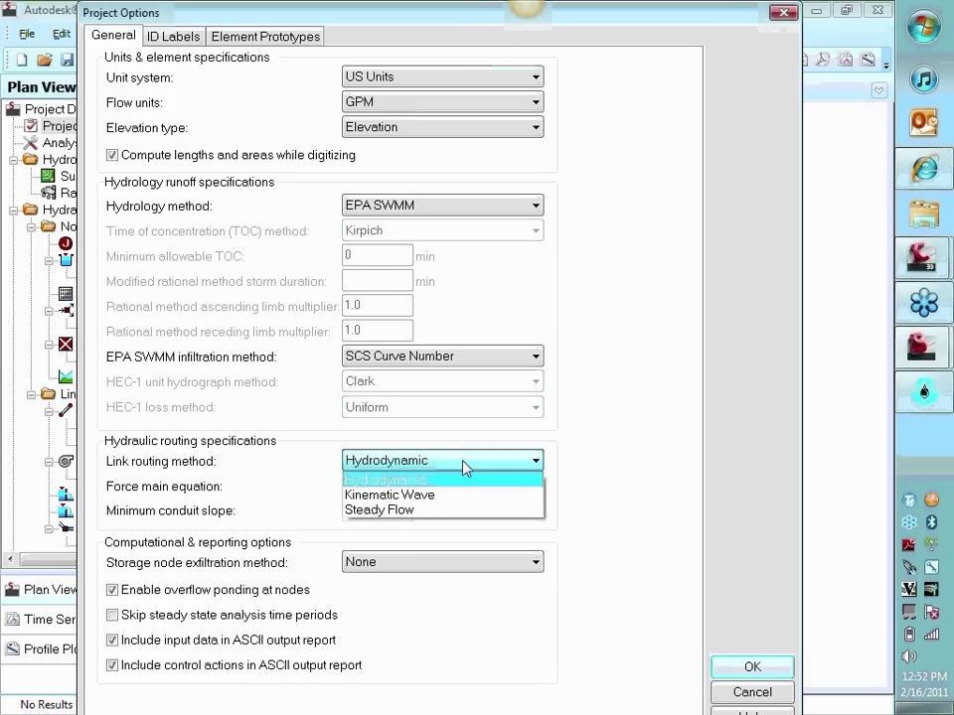
pyautogui.click(449, 481)
pyautogui.click(448, 487)
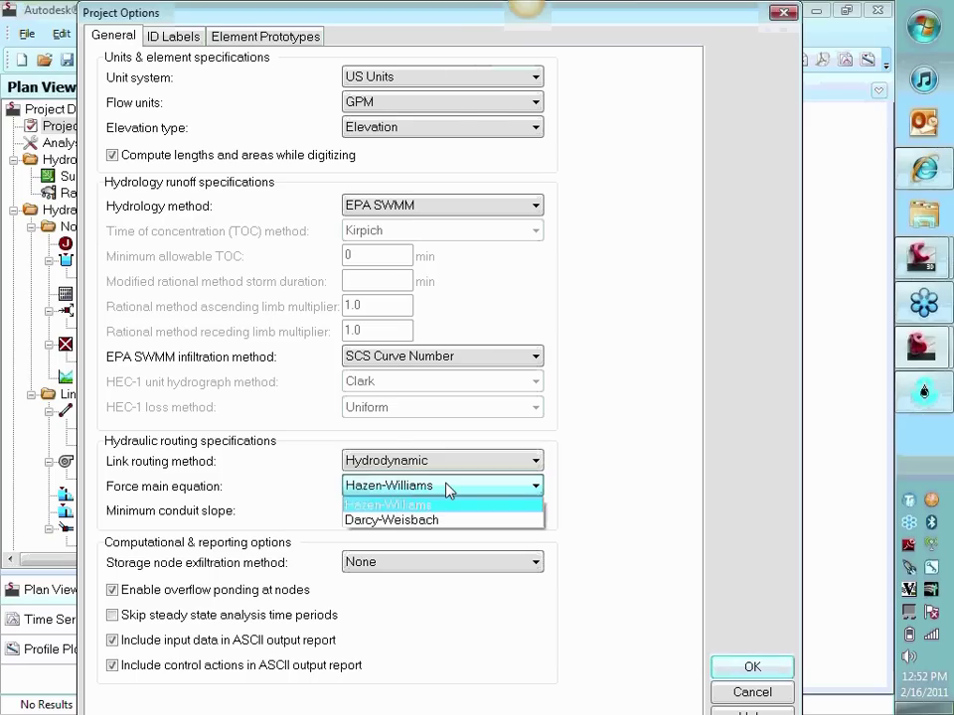
pyautogui.press('Return')
pyautogui.press('Return')
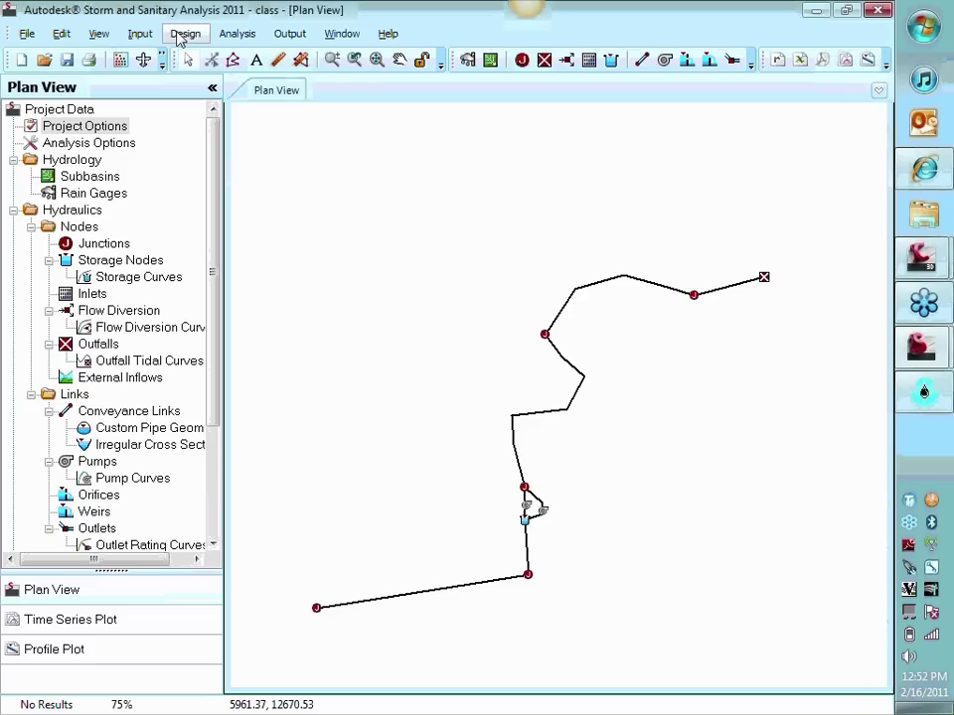
# Open the analysis options and examine the reporting and routing time steps
pyautogui.click(247, 37)
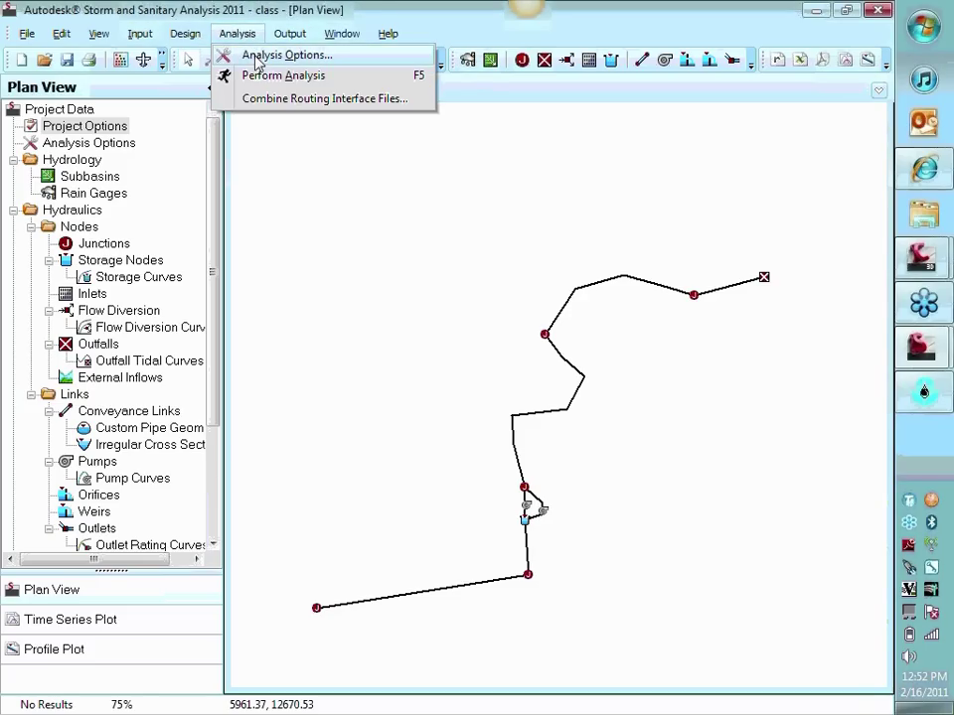
pyautogui.click(257, 55)
pyautogui.click(371, 187)
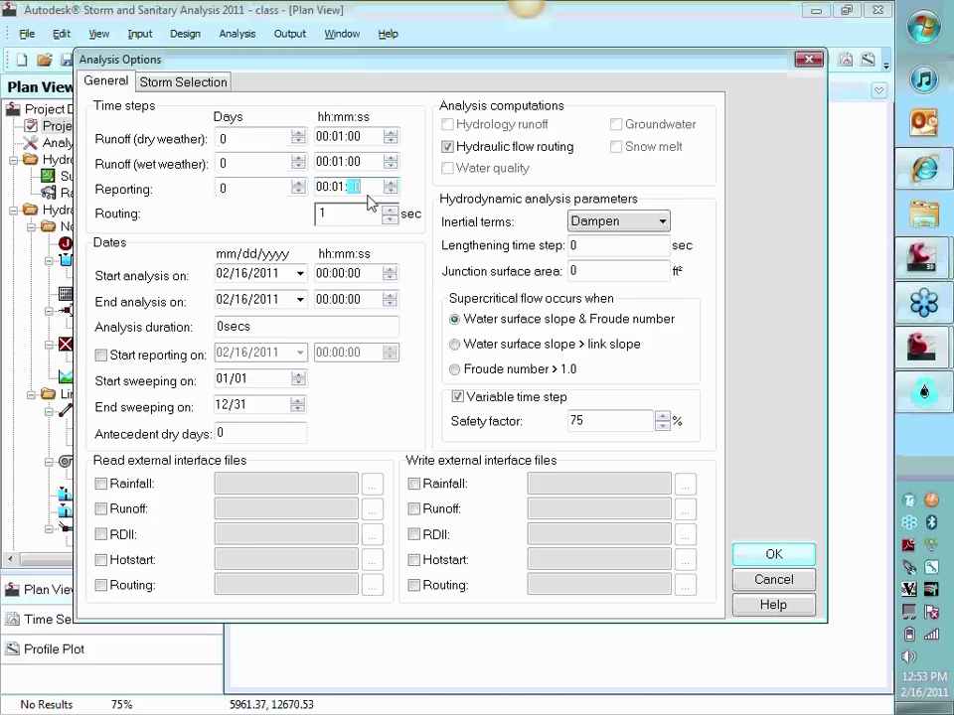
pyautogui.click(350, 214)
pyautogui.doubleClick(336, 216)
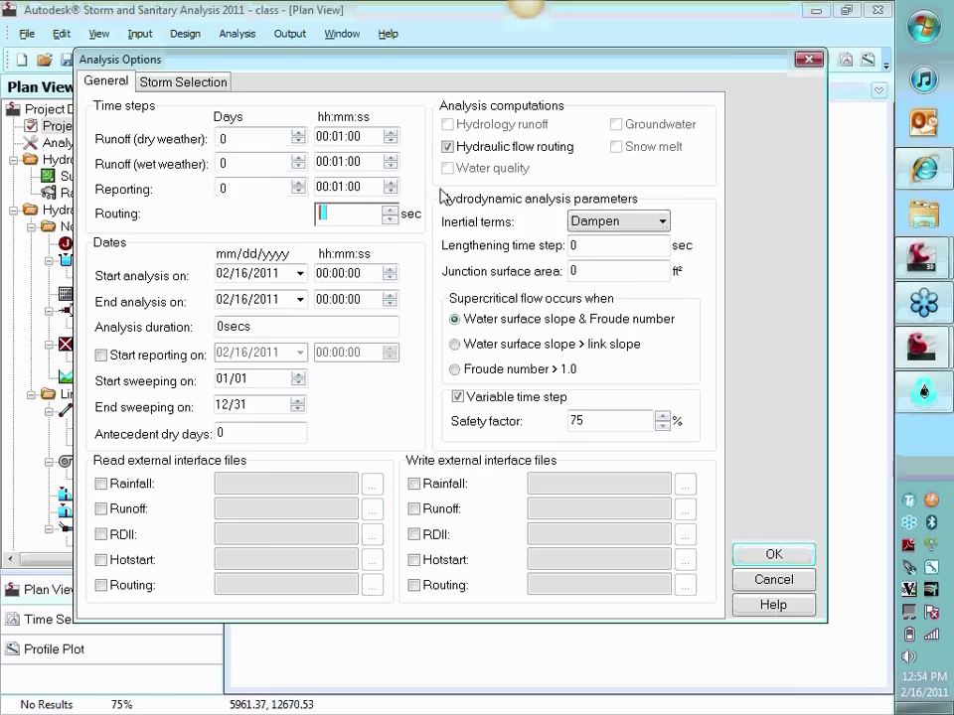
# Try 5-minute runoff and reporting time steps, and return them to 1 minute
pyautogui.click(338, 187)
pyautogui.write('5')
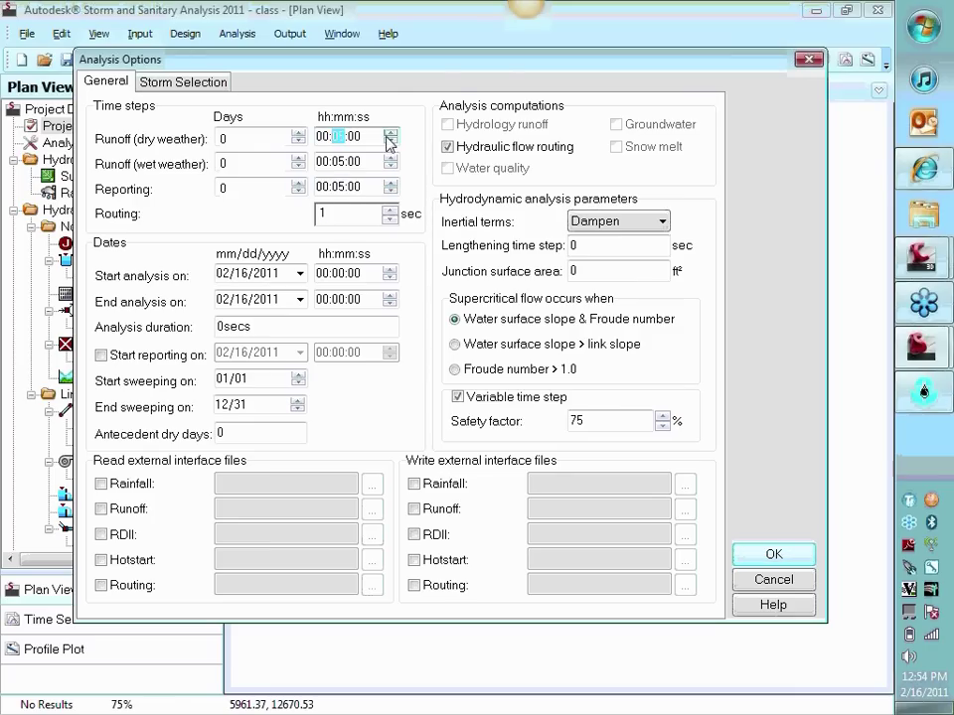
pyautogui.click(338, 138)
pyautogui.click(342, 186)
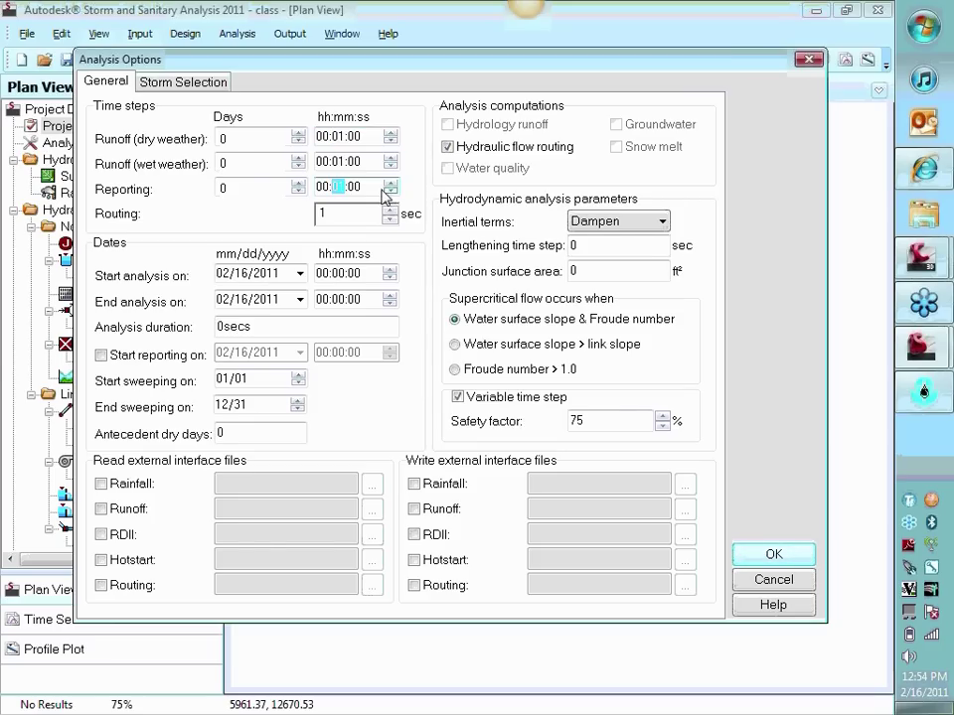
pyautogui.click(350, 162)
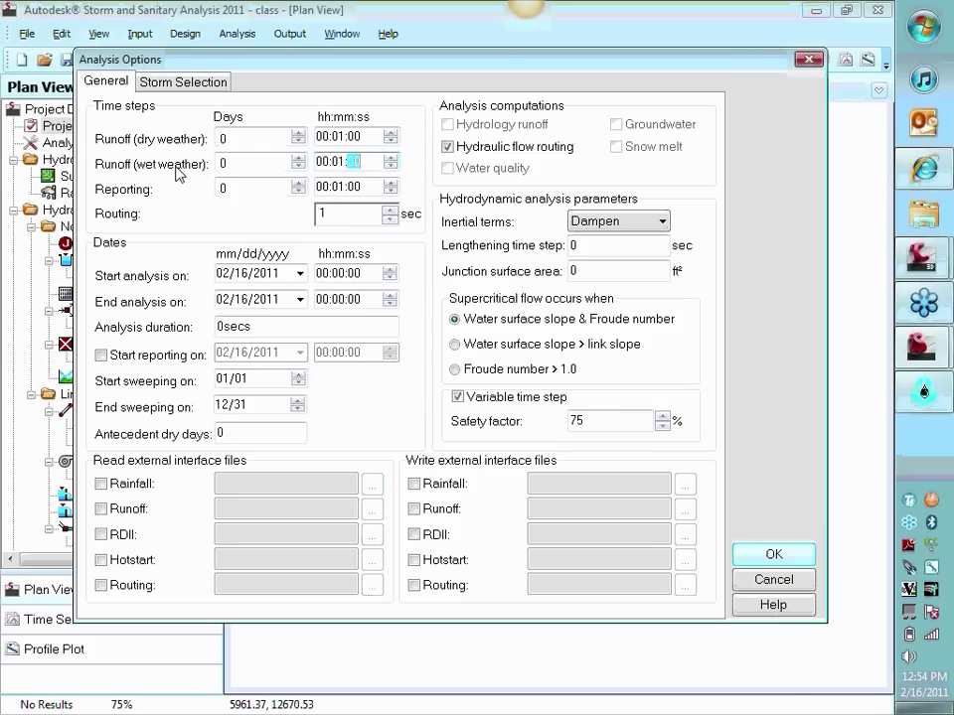
pyautogui.click(355, 138)
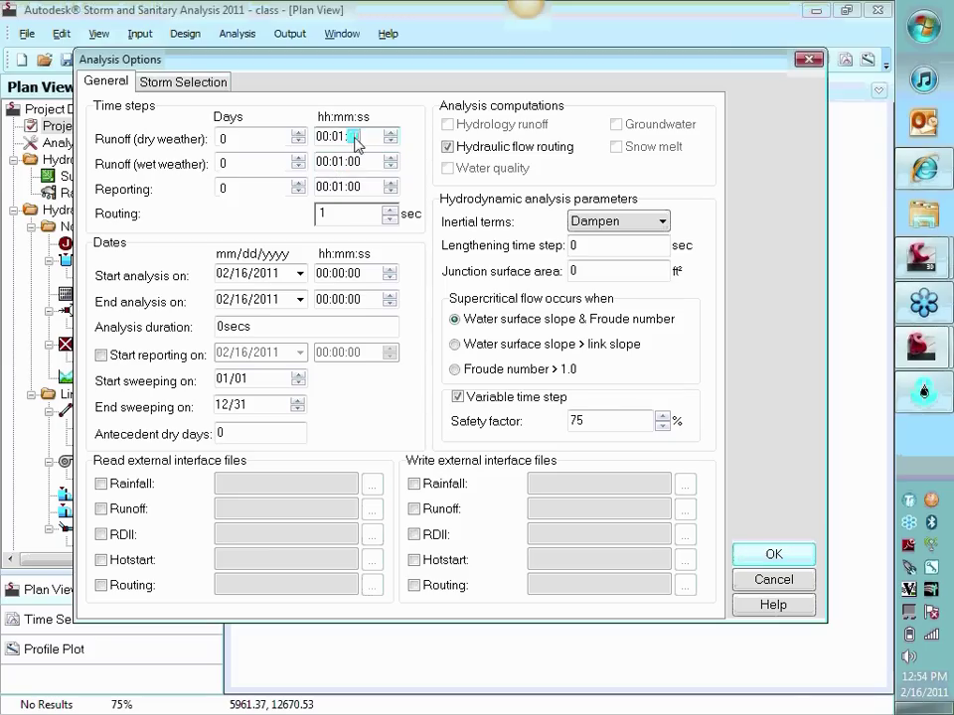
# Set the analysis end date to 02/17/2011
pyautogui.click(299, 299)
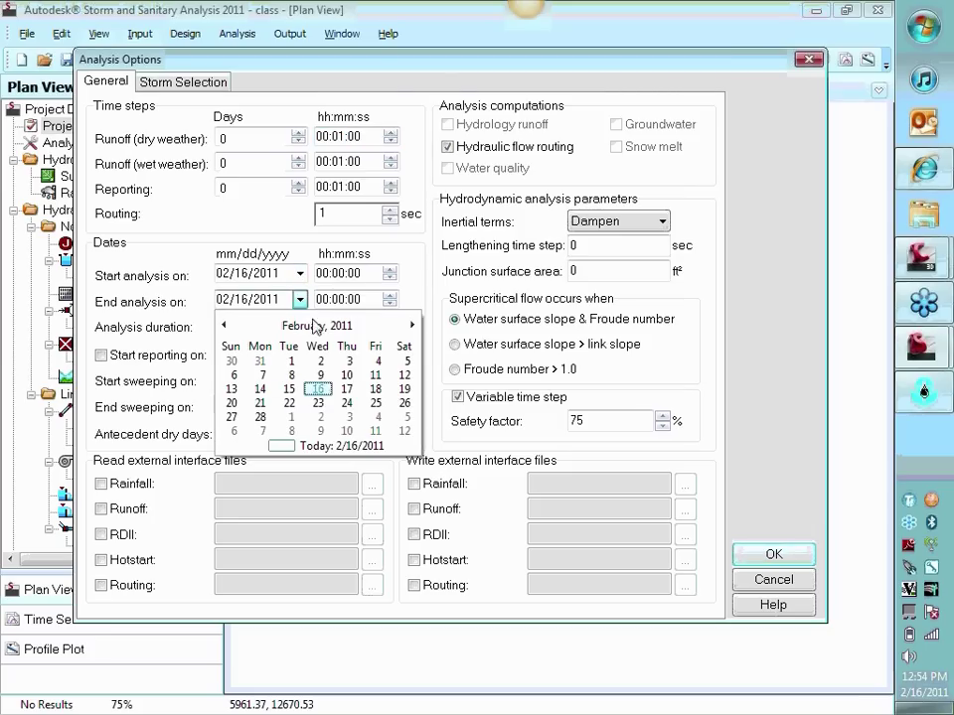
pyautogui.click(347, 389)
pyautogui.click(246, 325)
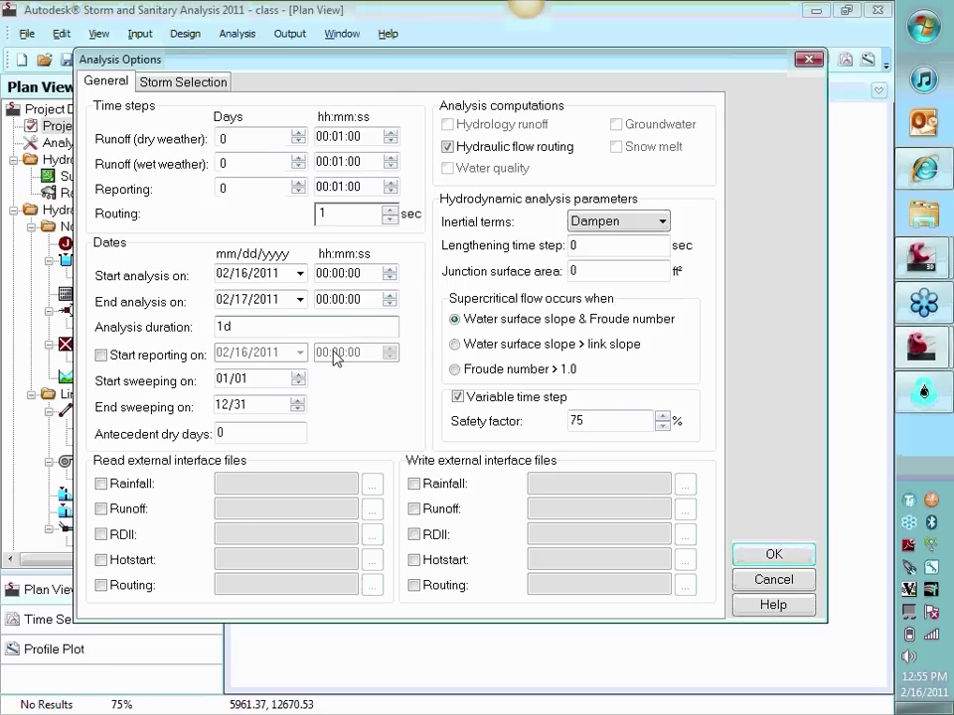
pyautogui.click(240, 379)
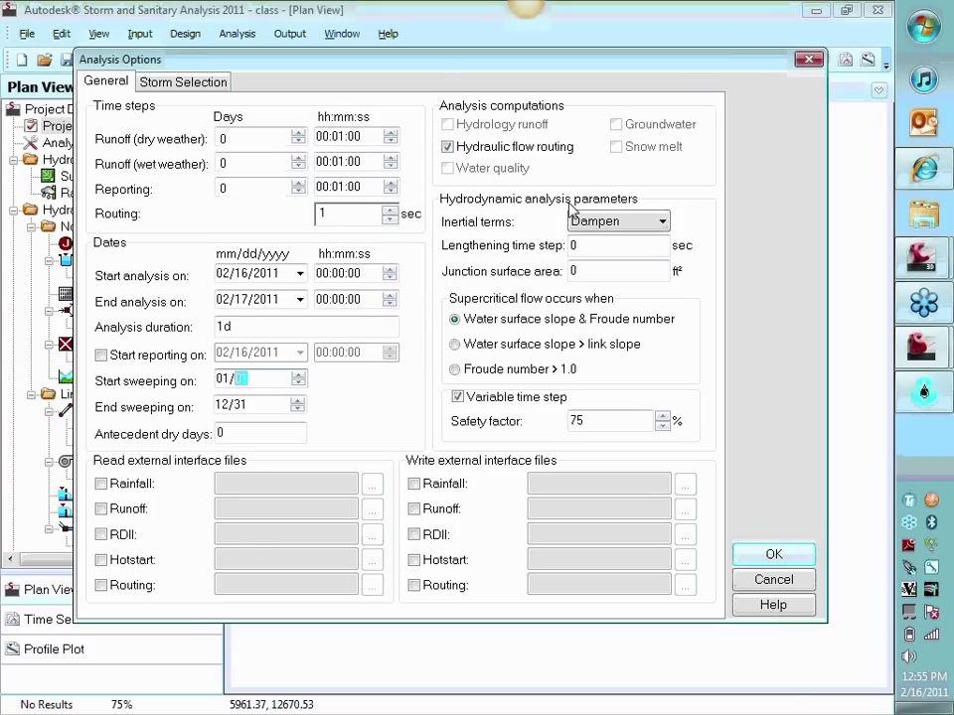
# Review the hydrodynamic parameters, keeping Dampen inertial terms and 0 for lengthening time step and junction surface area, and accept the analysis options
pyautogui.click(622, 222)
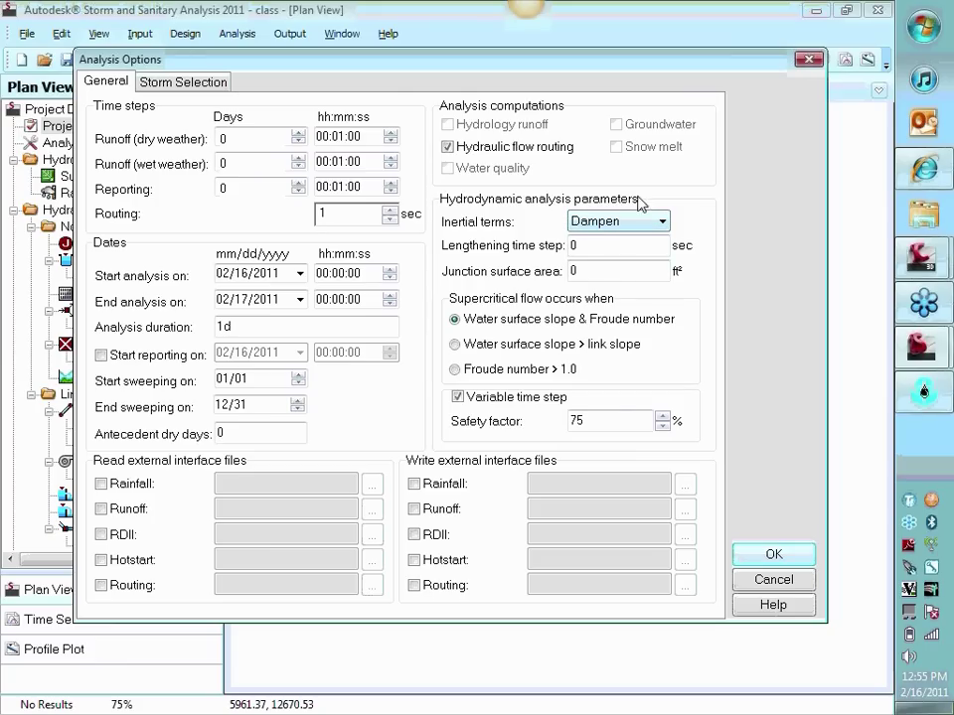
pyautogui.click(593, 245)
pyautogui.click(606, 224)
pyautogui.press('Tab')
pyautogui.press('Tab')
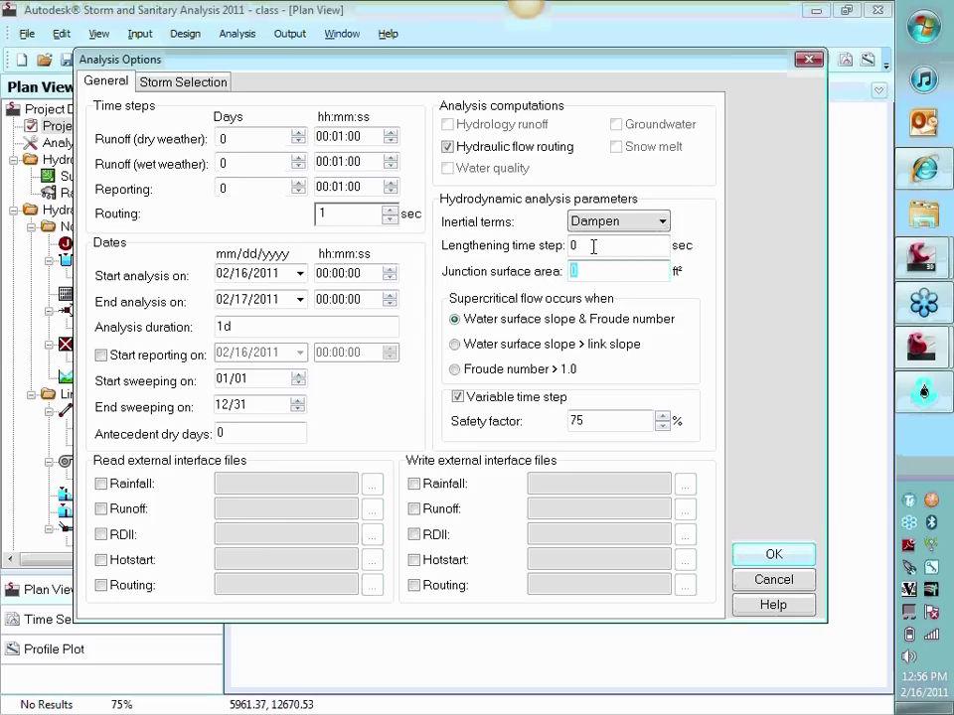
pyautogui.hotkey('shift', 'Tab')
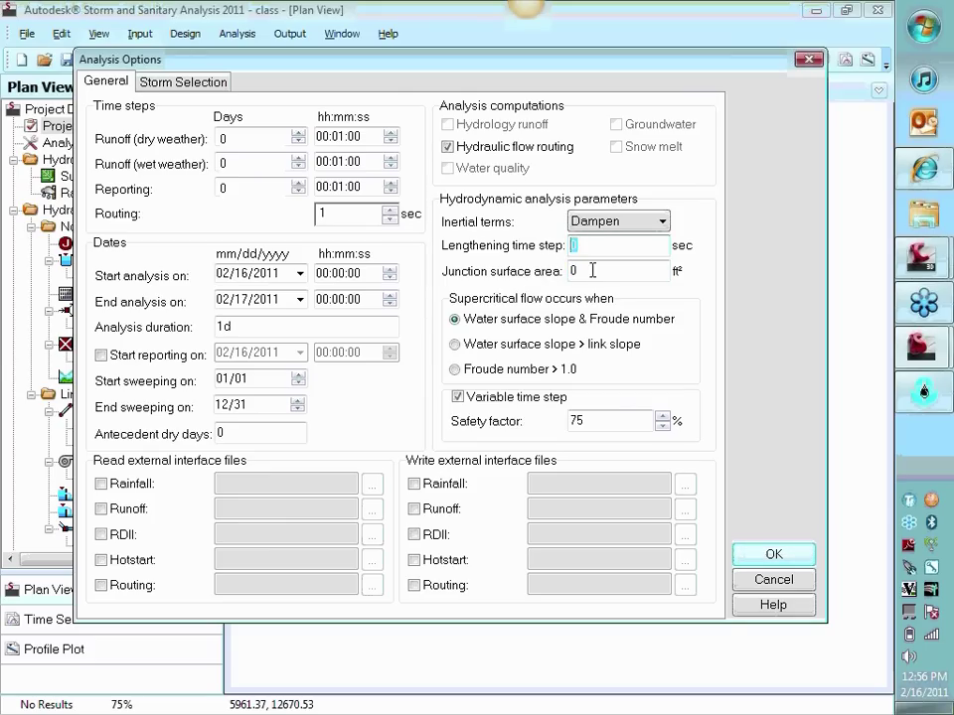
pyautogui.press('Tab')
pyautogui.hotkey('shift', 'Tab')
pyautogui.press('Tab')
pyautogui.hotkey('shift', 'Tab')
pyautogui.click(773, 554)
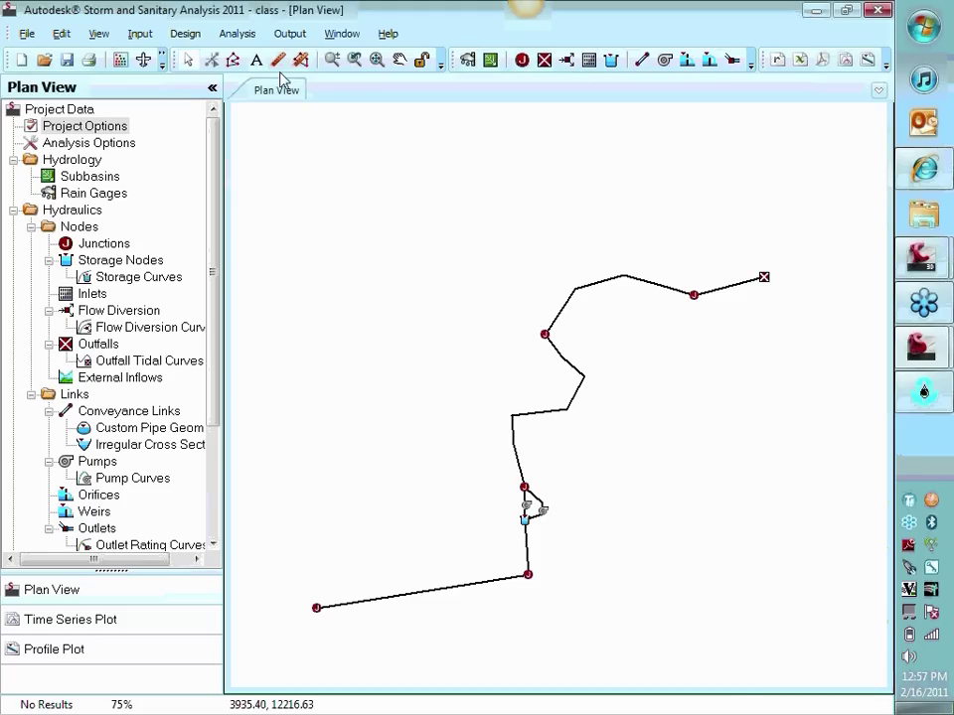
# Run the analysis and finish it without saving the analysis results to a solution file
pyautogui.click(235, 34)
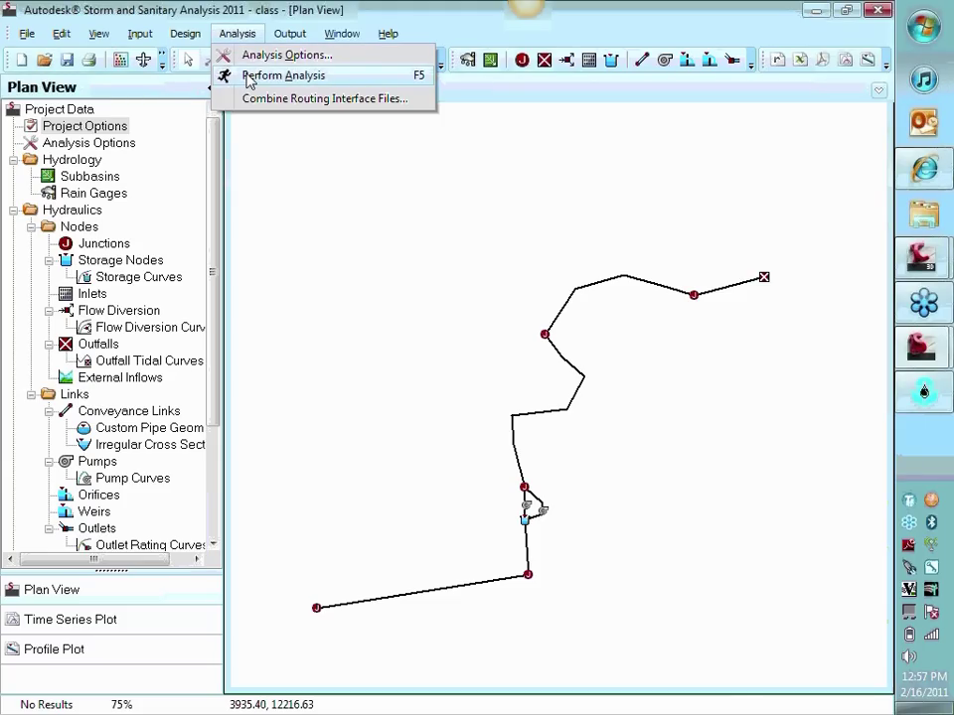
pyautogui.click(250, 78)
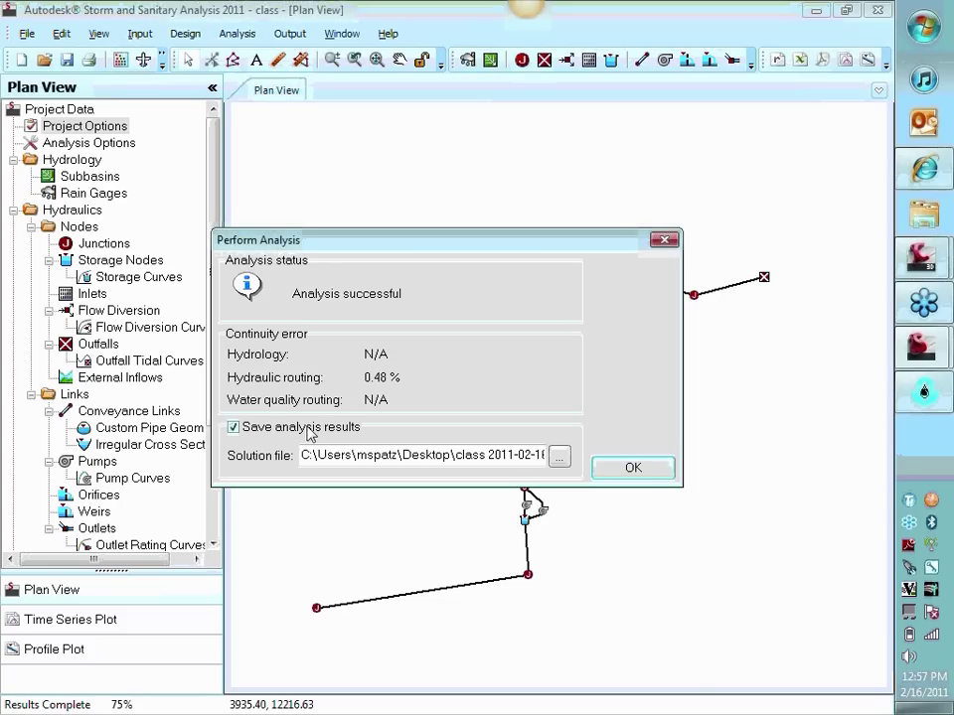
pyautogui.click(309, 432)
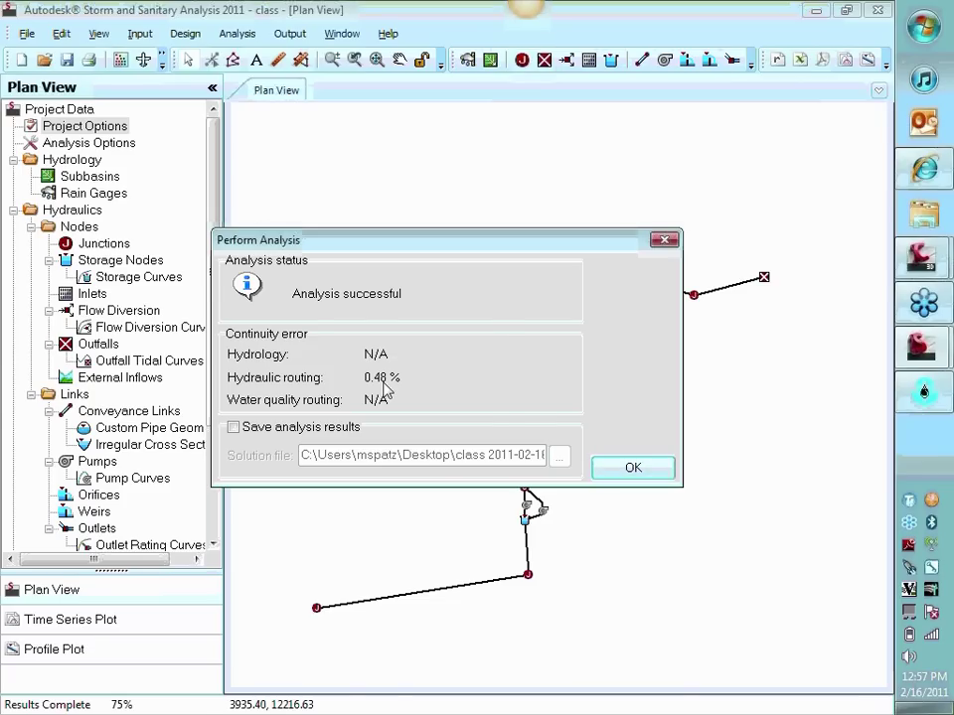
pyautogui.click(625, 473)
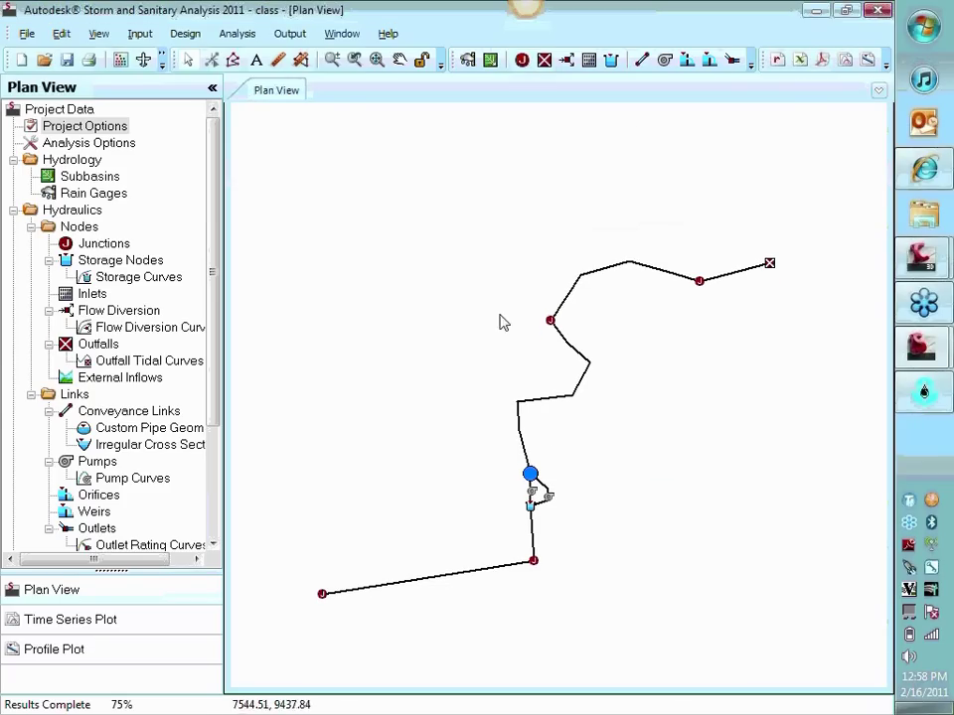
# Plot the analysed profile from the Source junction to outfall Out-01
pyautogui.click(93, 652)
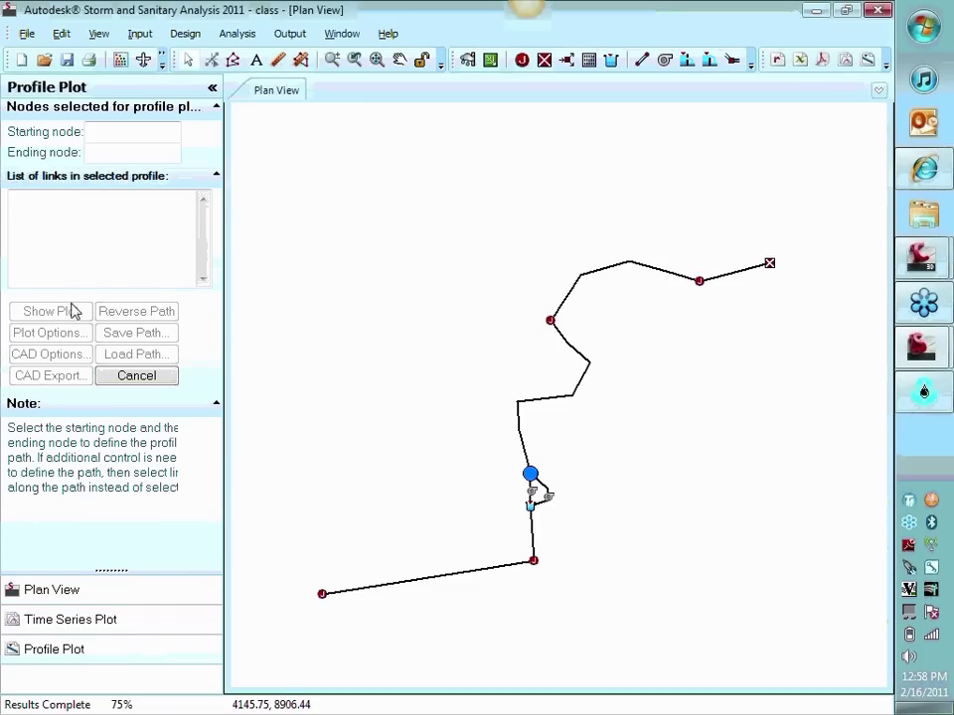
pyautogui.click(323, 597)
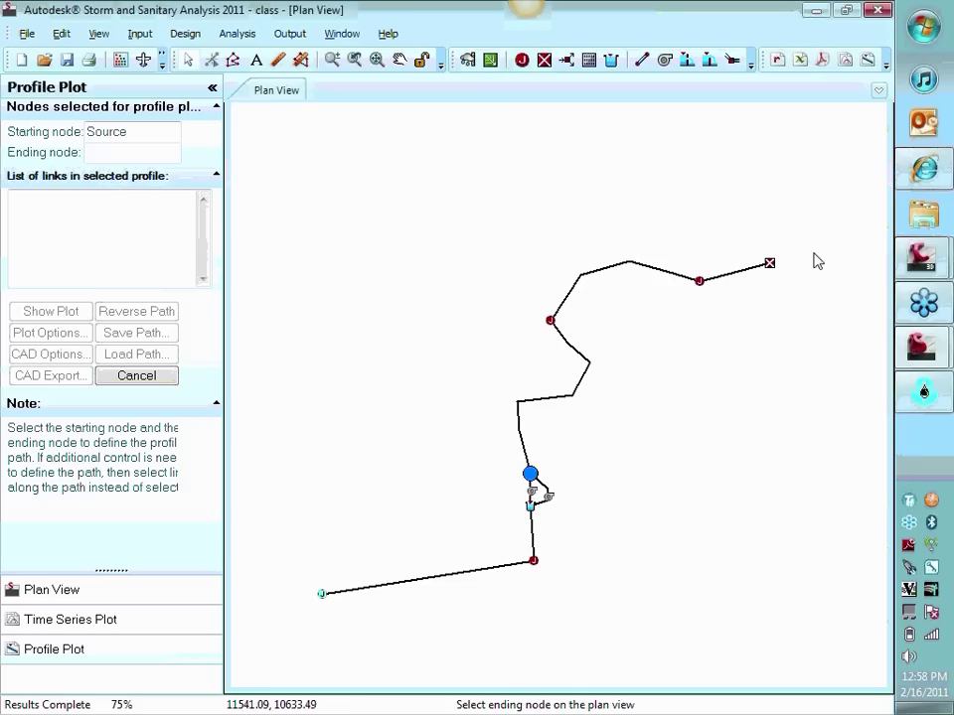
pyautogui.click(769, 263)
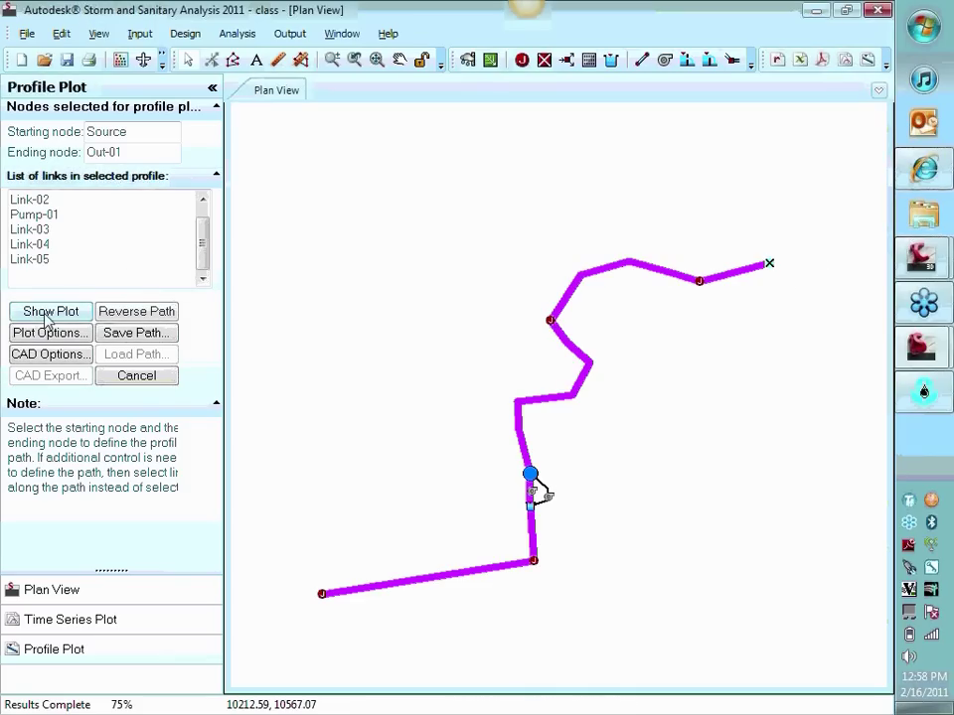
pyautogui.click(46, 314)
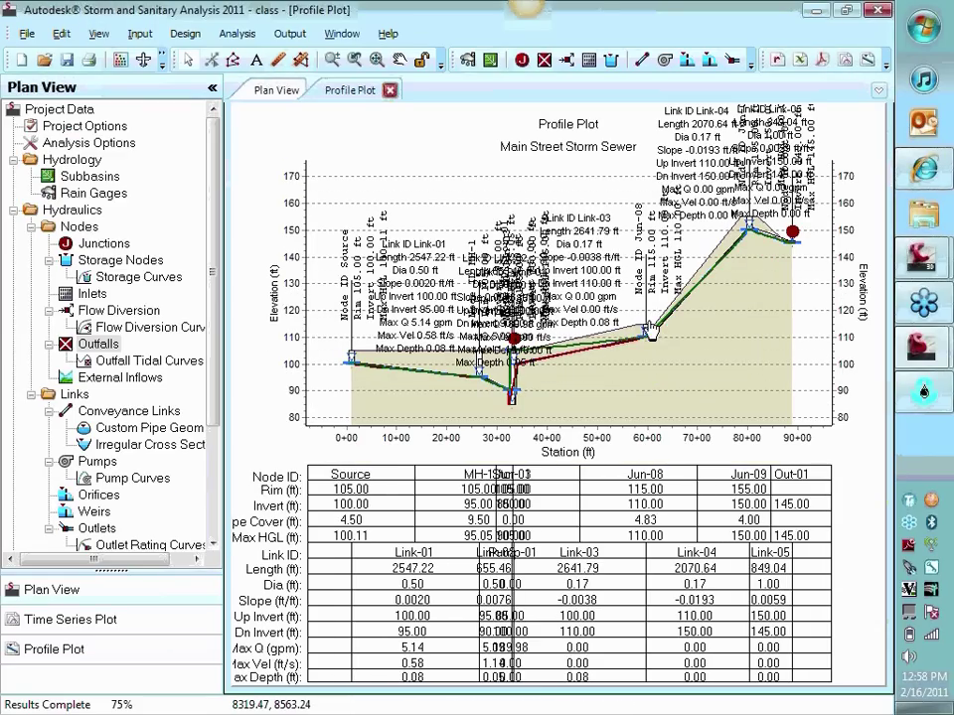
# Hide the maximum EGL and maximum HGL lines on the profile plot
pyautogui.rightClick(569, 246)
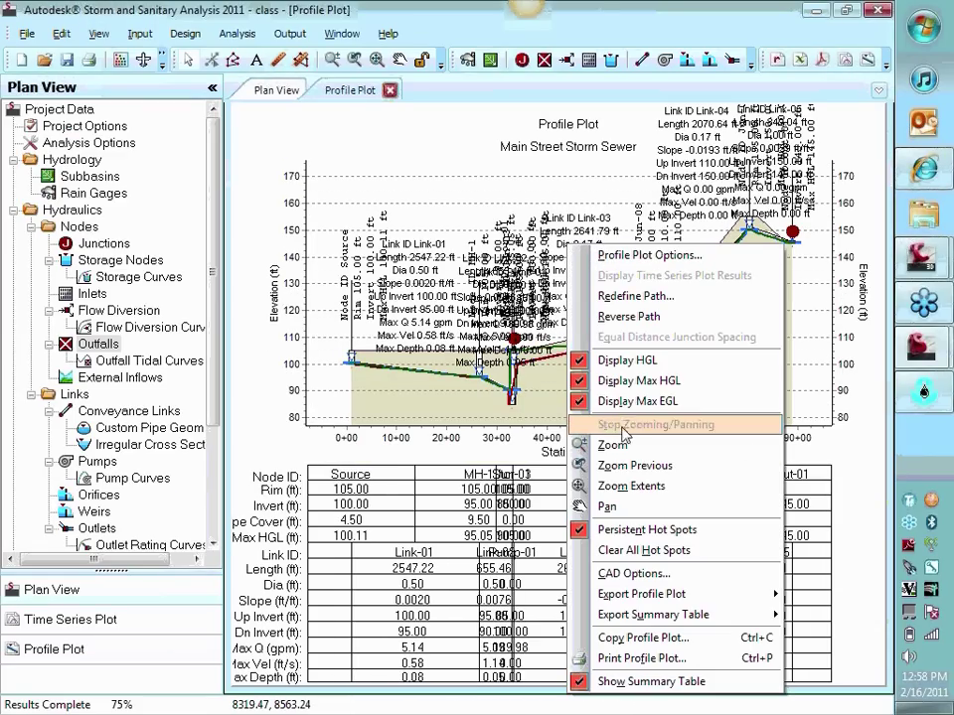
pyautogui.click(637, 401)
pyautogui.rightClick(553, 320)
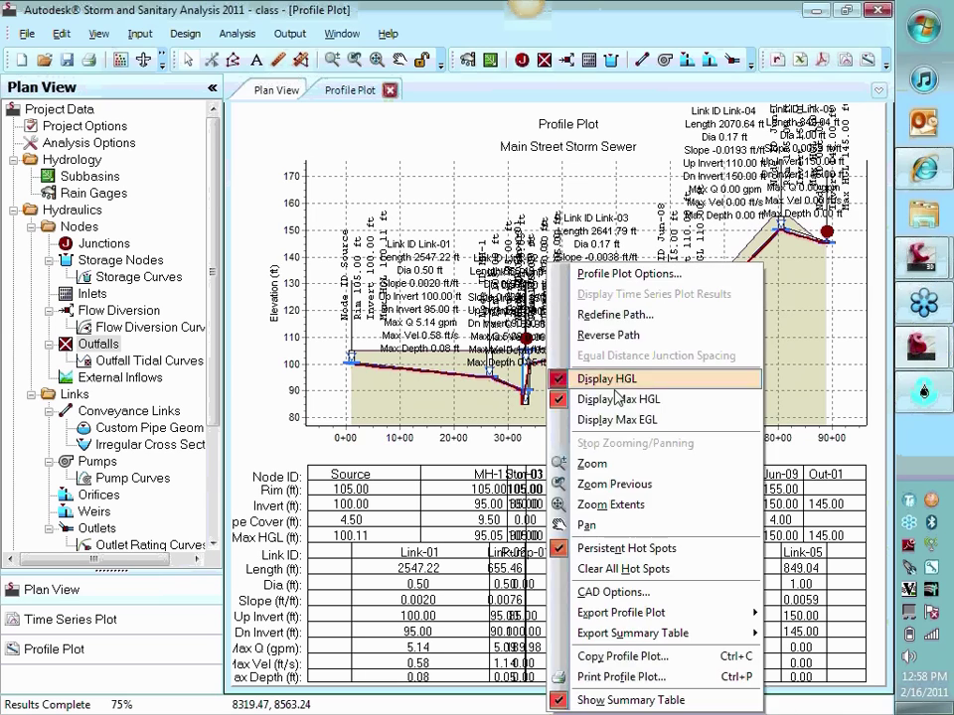
pyautogui.click(617, 398)
# Turn off the node ID, rim elevation, invert (sump) elevation and maximum HGL node labels in the profile plot options
pyautogui.rightClick(545, 316)
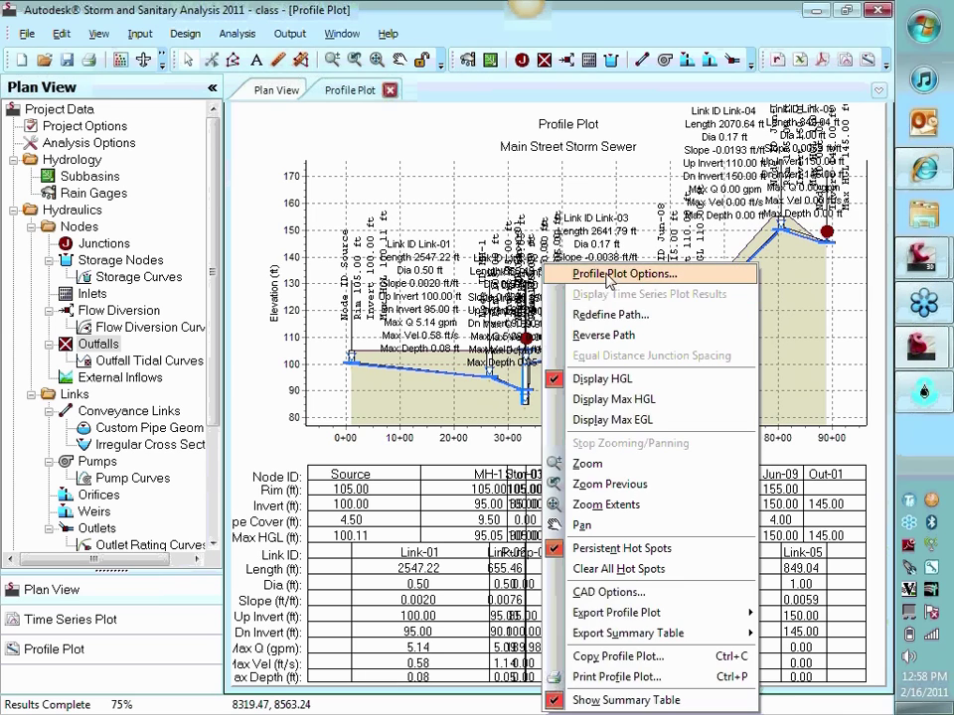
pyautogui.click(606, 274)
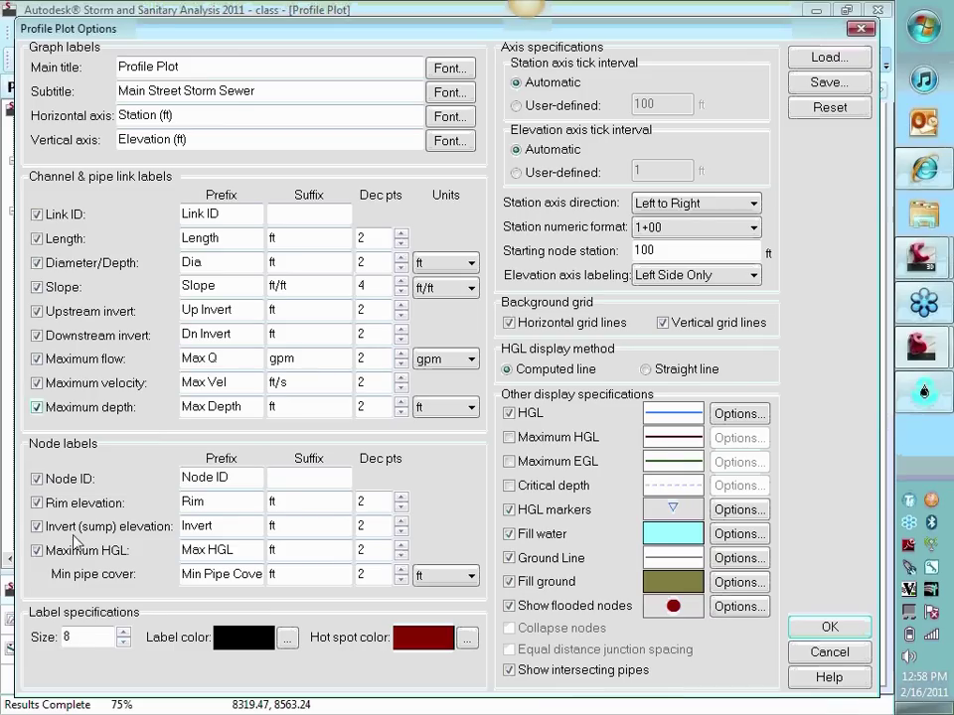
pyautogui.click(83, 480)
pyautogui.click(84, 504)
pyautogui.click(85, 526)
pyautogui.click(85, 550)
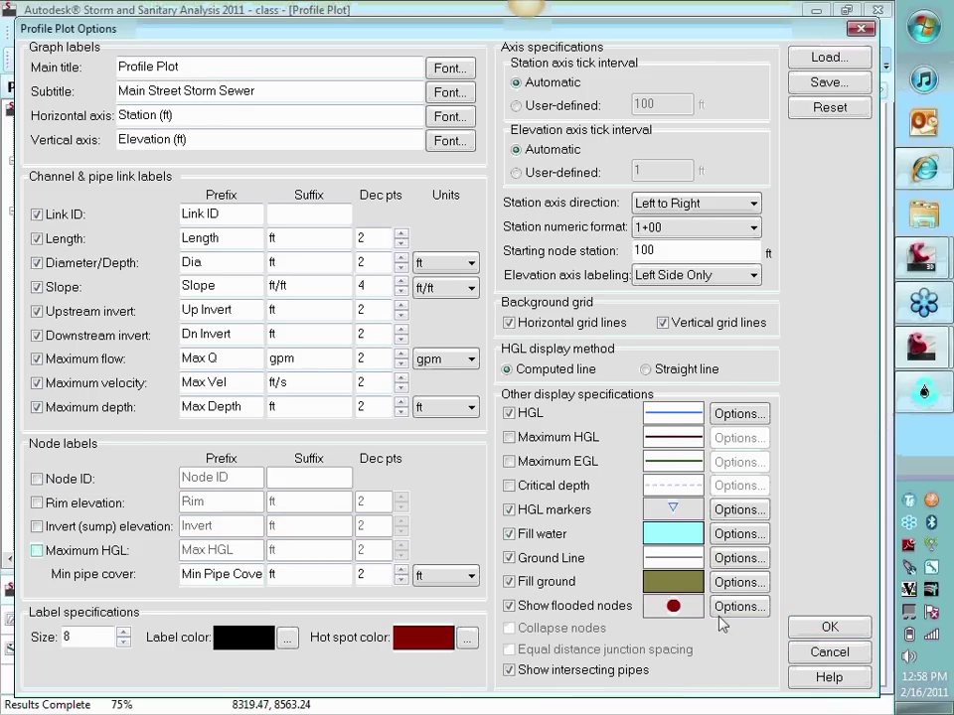
pyautogui.click(845, 633)
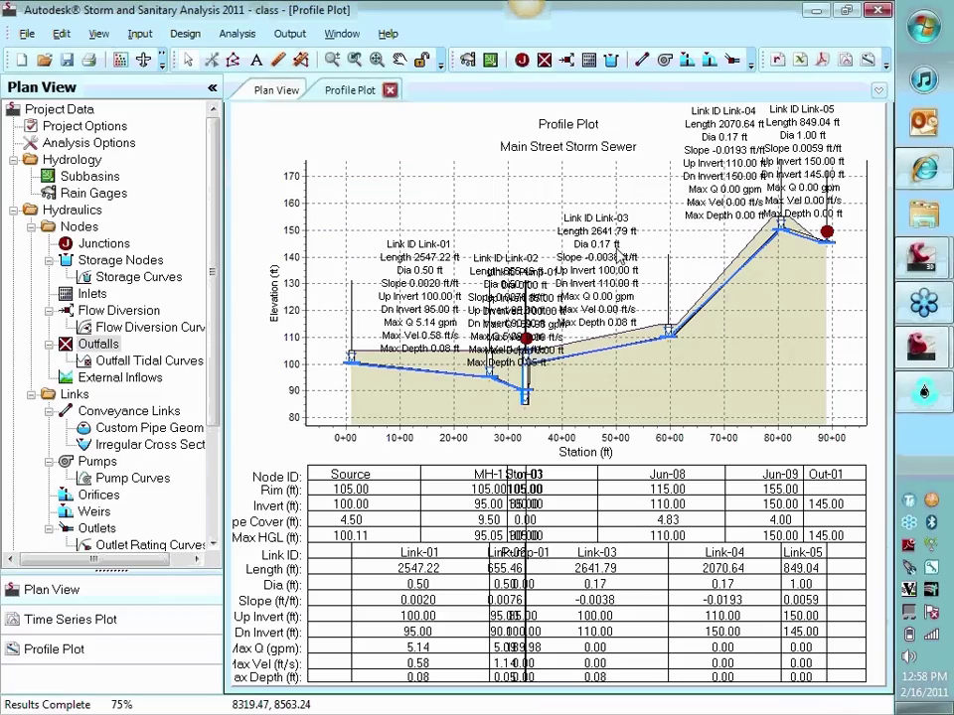
# Turn off all channel and pipe link labels, from link ID through maximum depth, in the profile plot options
pyautogui.rightClick(619, 236)
pyautogui.click(753, 250)
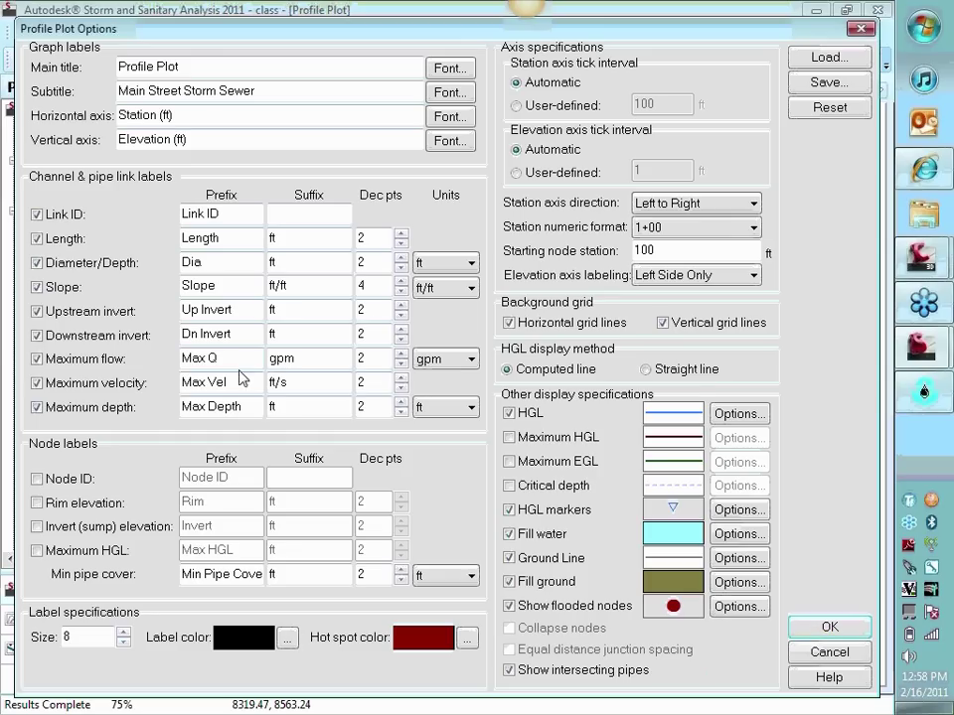
pyautogui.click(63, 215)
pyautogui.click(59, 238)
pyautogui.click(59, 263)
pyautogui.click(60, 286)
pyautogui.click(59, 311)
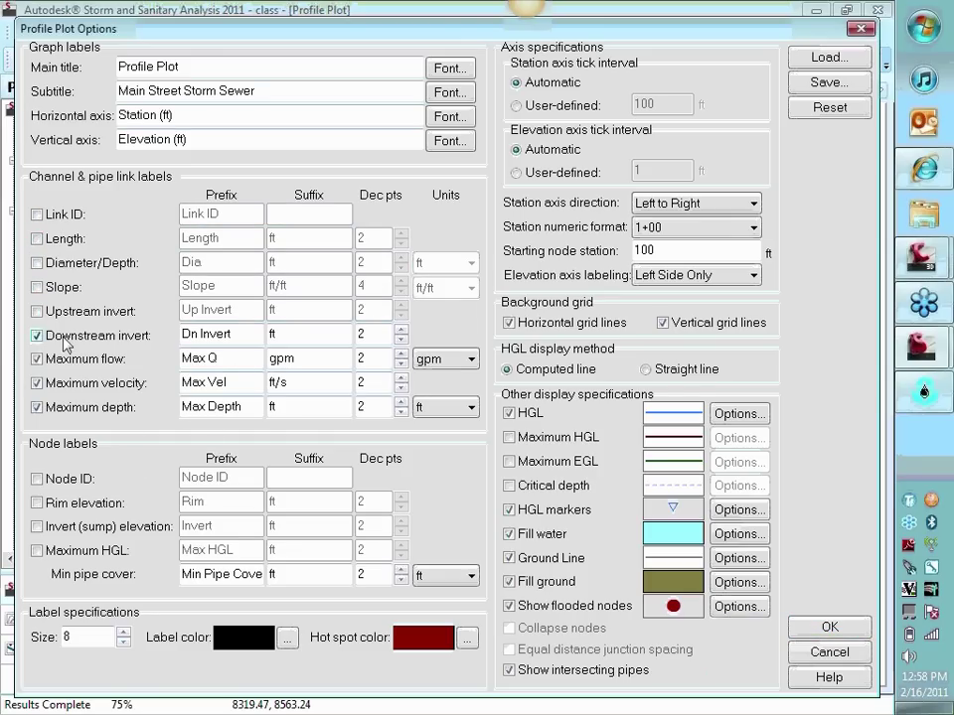
pyautogui.click(59, 335)
pyautogui.click(60, 359)
pyautogui.click(62, 383)
pyautogui.click(62, 406)
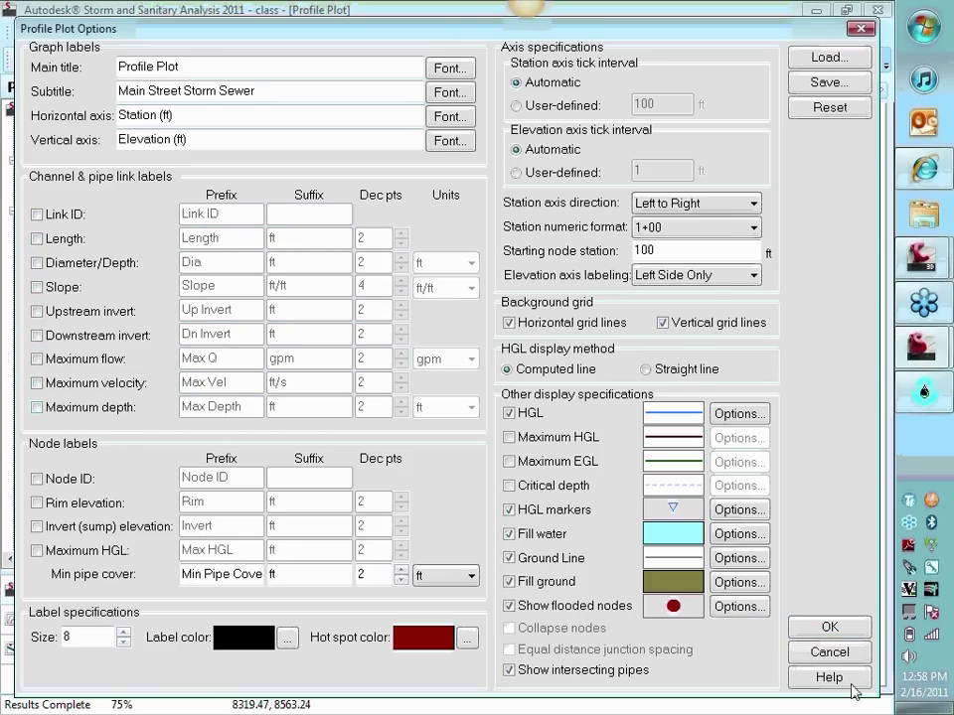
pyautogui.click(830, 627)
# Generate the ASCII output report and examine its warning messages
pyautogui.scroll(3, 649, 391)
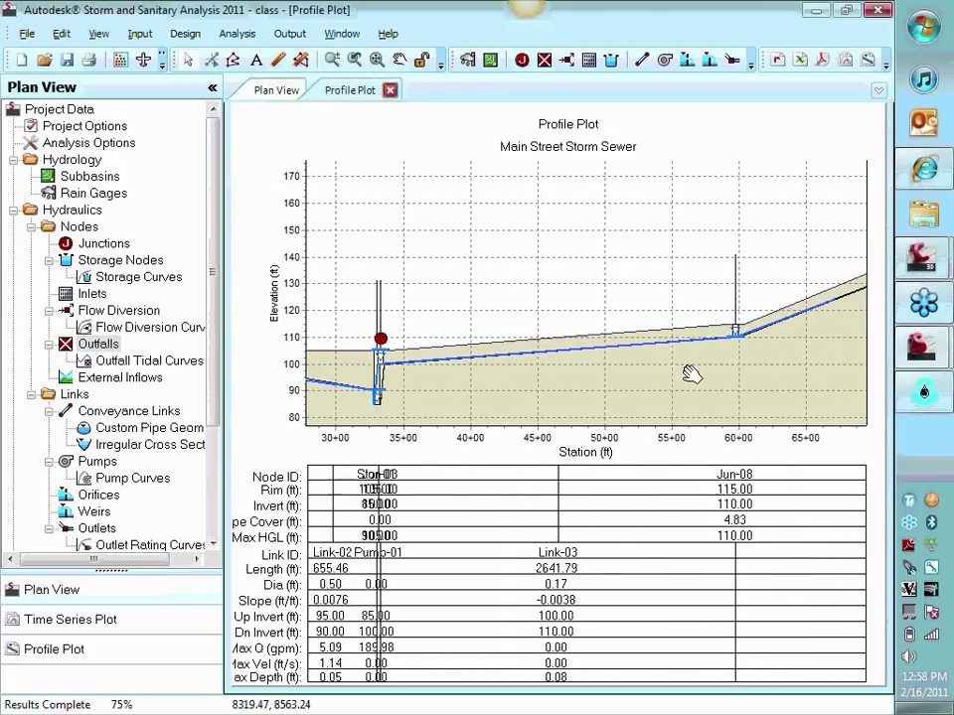
pyautogui.scroll(-3, 688, 374)
pyautogui.scroll(3, 510, 365)
pyautogui.scroll(2, 572, 360)
pyautogui.scroll(2, 606, 360)
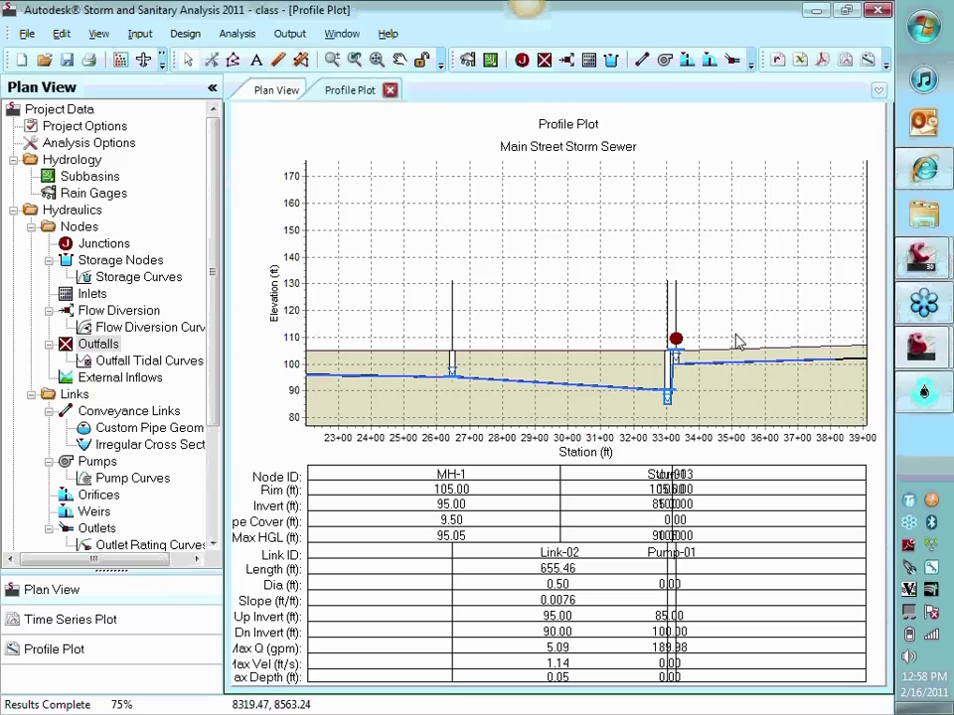
pyautogui.click(288, 34)
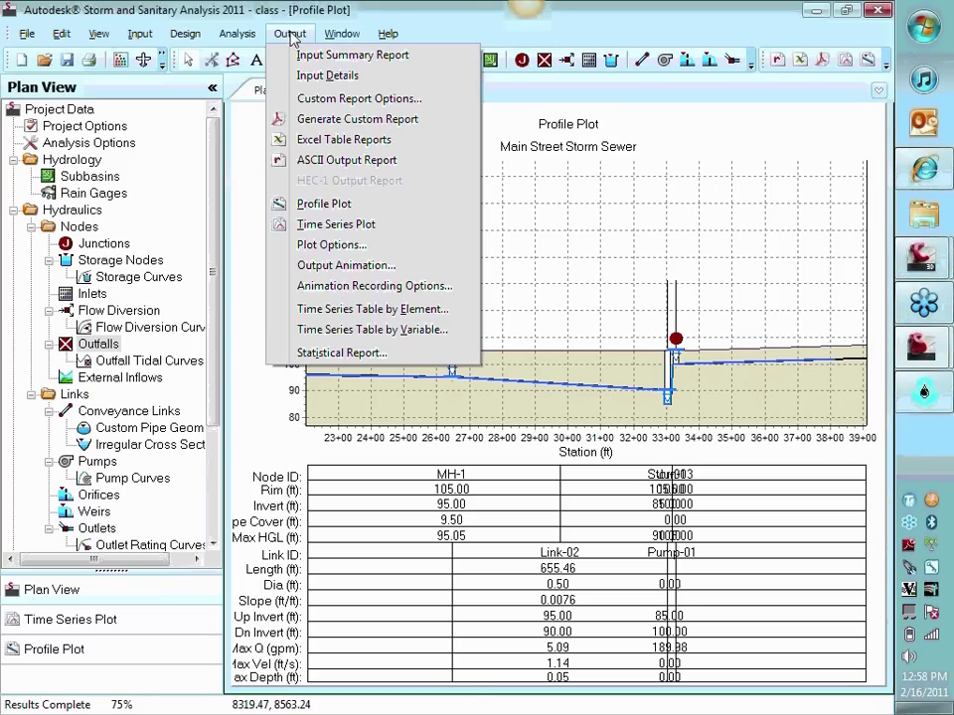
pyautogui.click(339, 160)
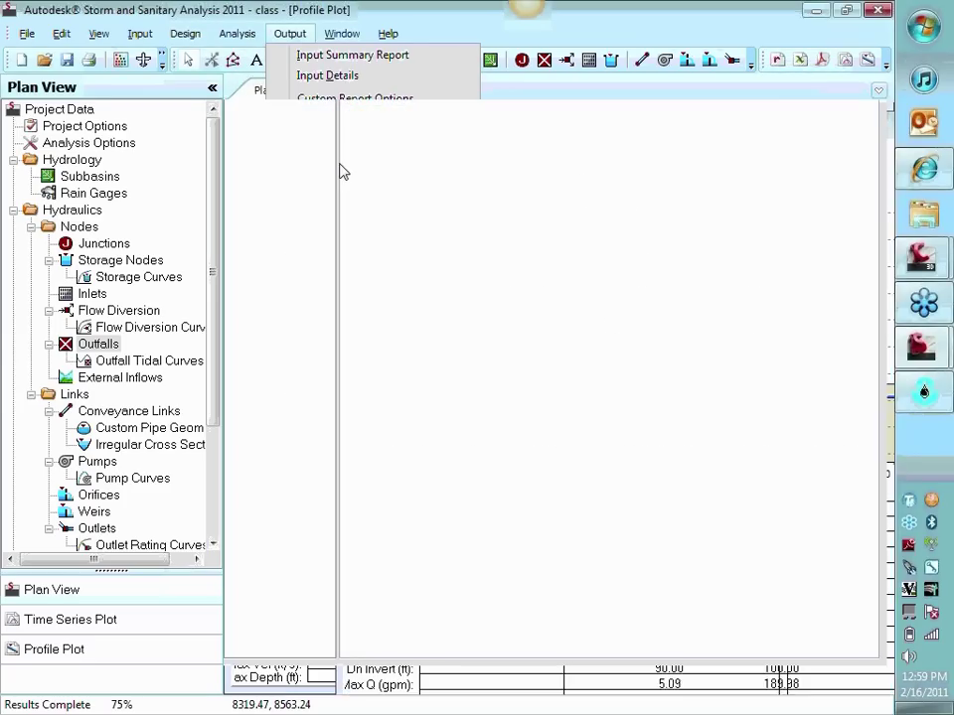
pyautogui.click(283, 298)
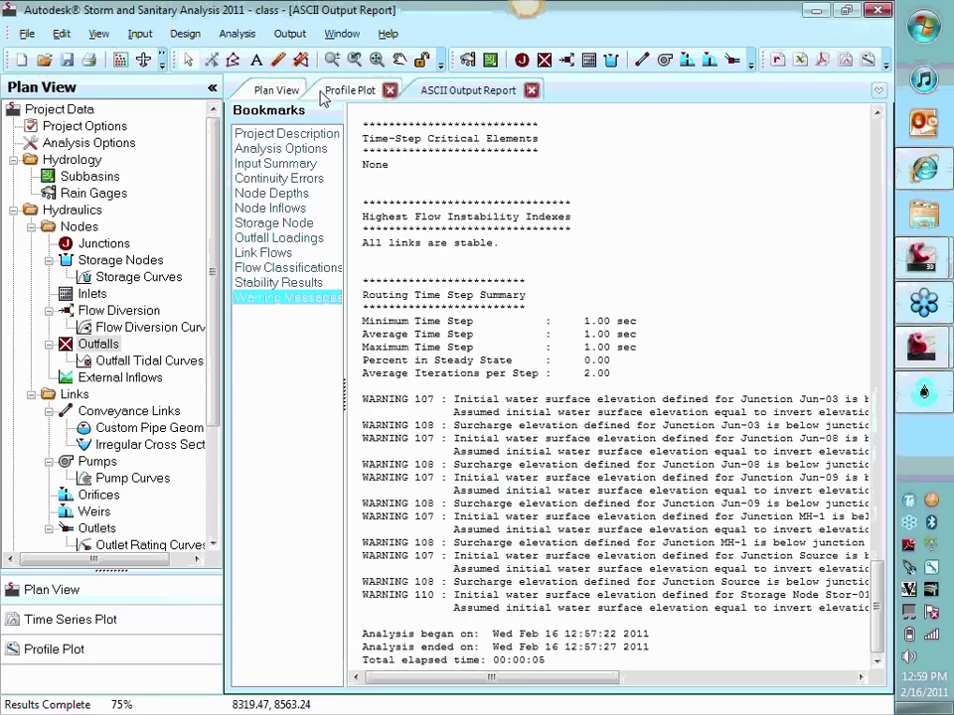
# Return to the profile plot and start playing the output animation, keeping its dialog clear of the profile
pyautogui.click(280, 95)
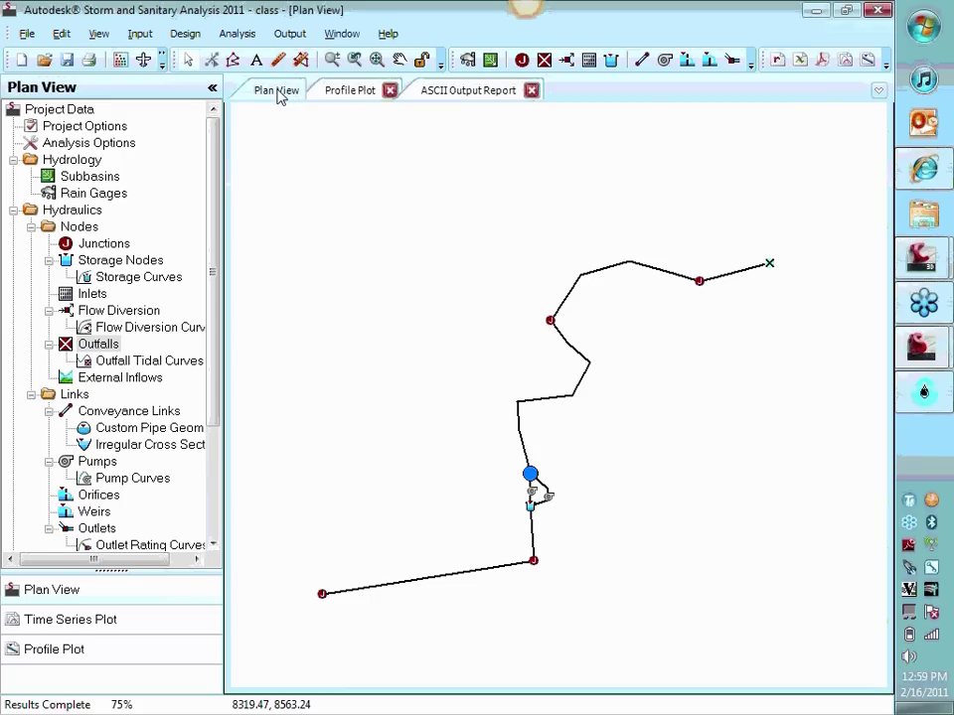
pyautogui.click(356, 94)
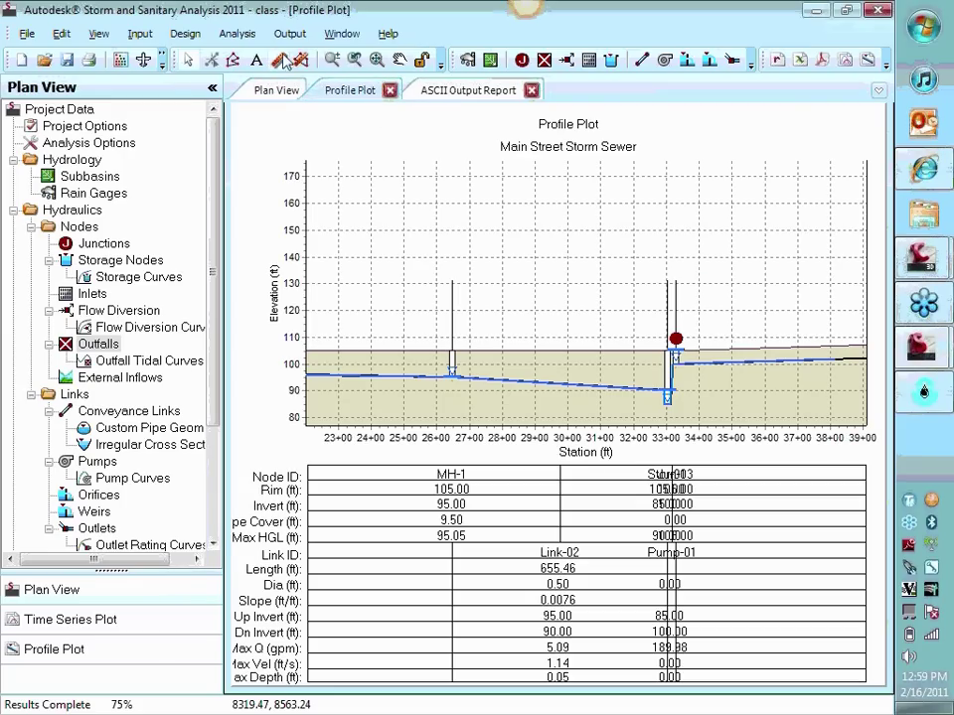
pyautogui.click(289, 34)
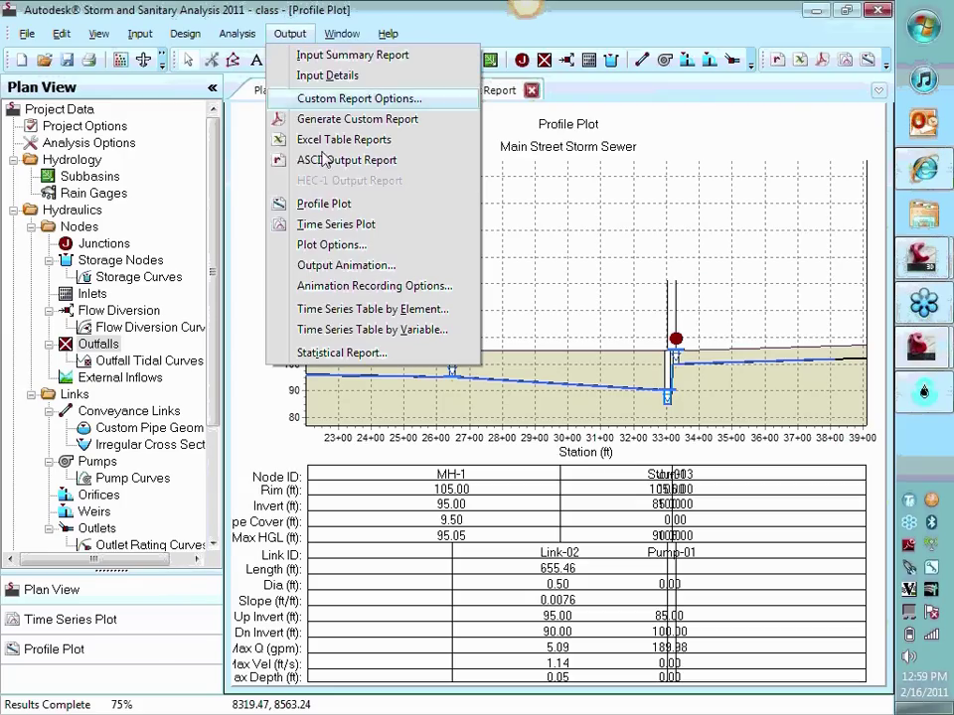
pyautogui.click(356, 266)
pyautogui.moveTo(685, 353); pyautogui.dragTo(721, 100)
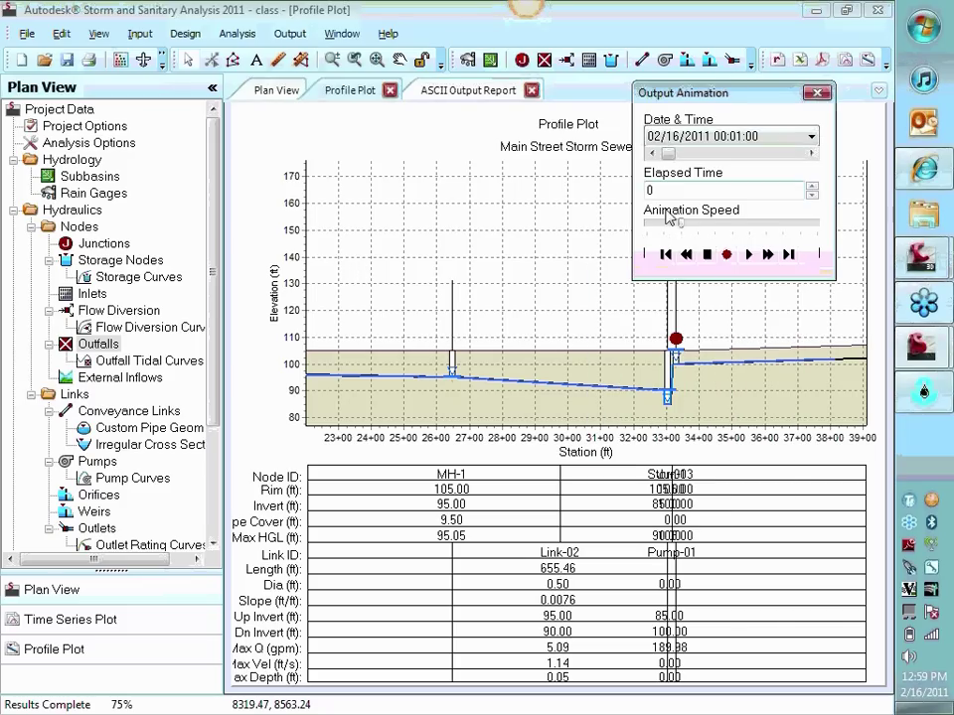
pyautogui.click(749, 254)
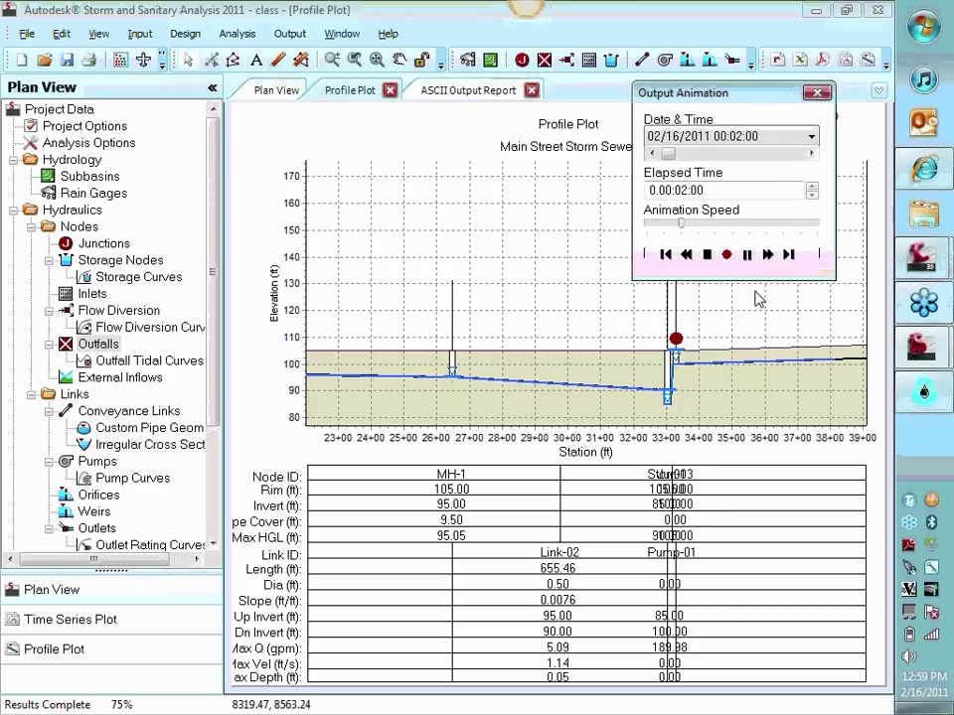
# Raise the animation speed to maximum, watch the water levels around the pump and force main, and end the animation
pyautogui.moveTo(680, 224); pyautogui.dragTo(733, 223)
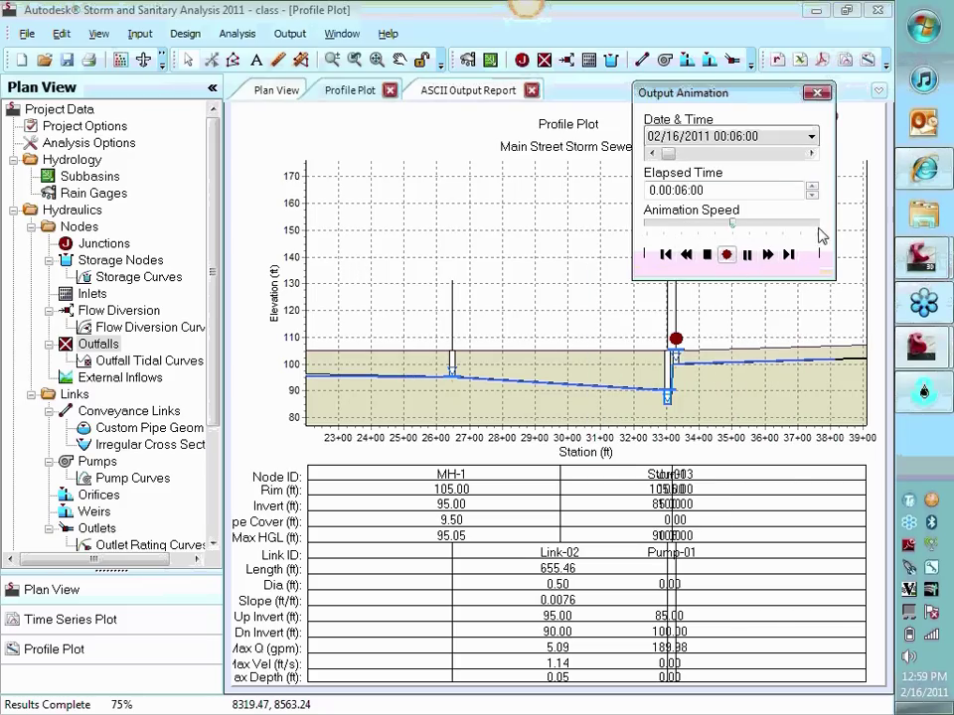
pyautogui.moveTo(822, 236); pyautogui.dragTo(817, 225)
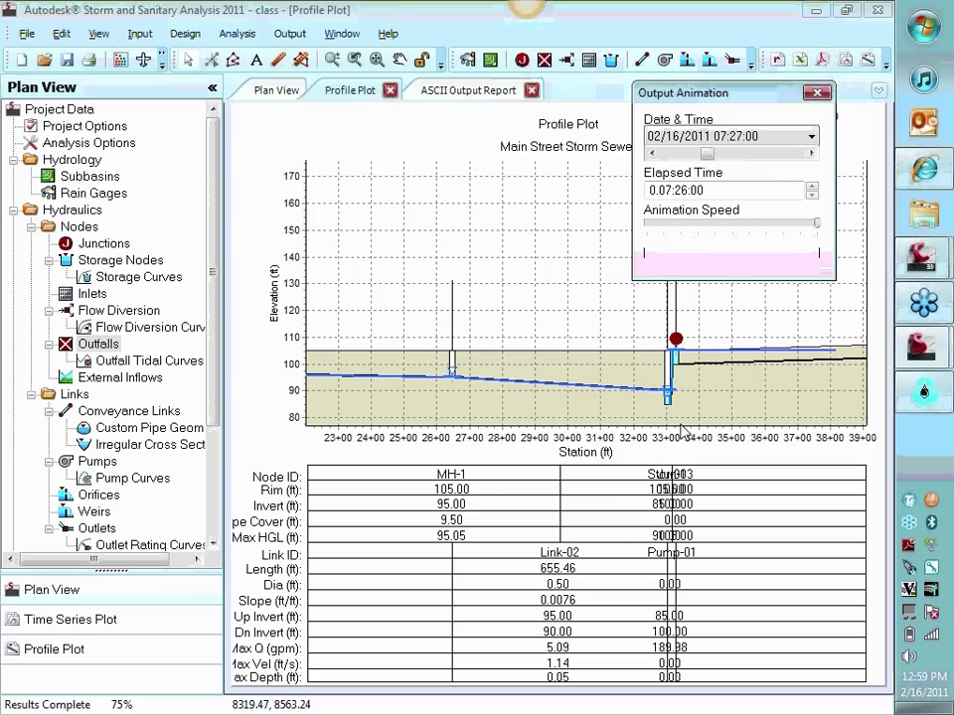
pyautogui.scroll(5, 709, 400)
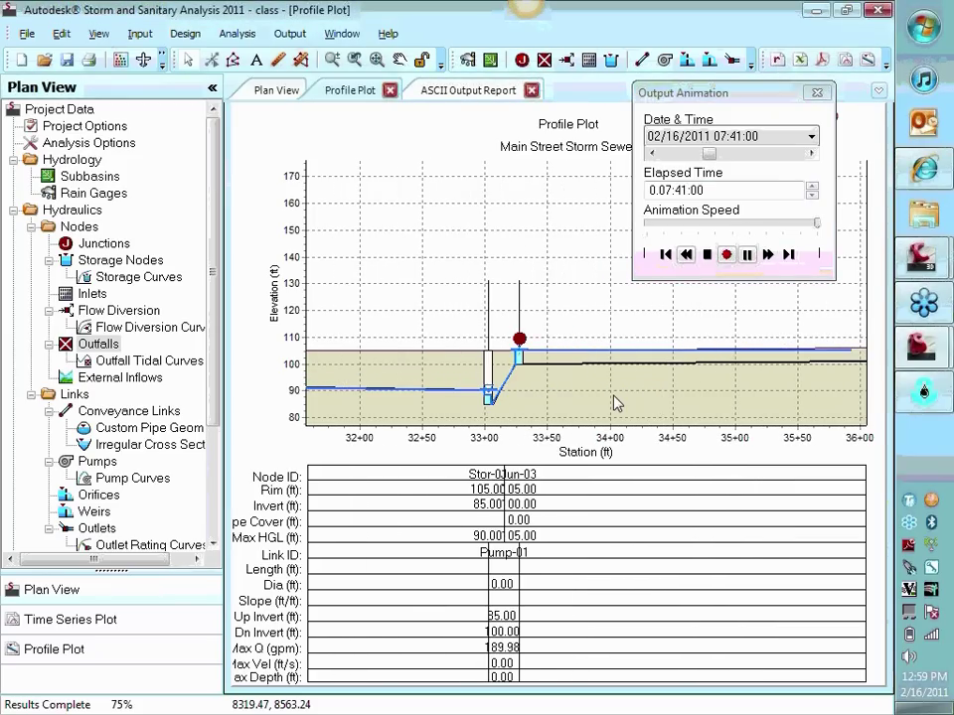
pyautogui.scroll(2, 616, 403)
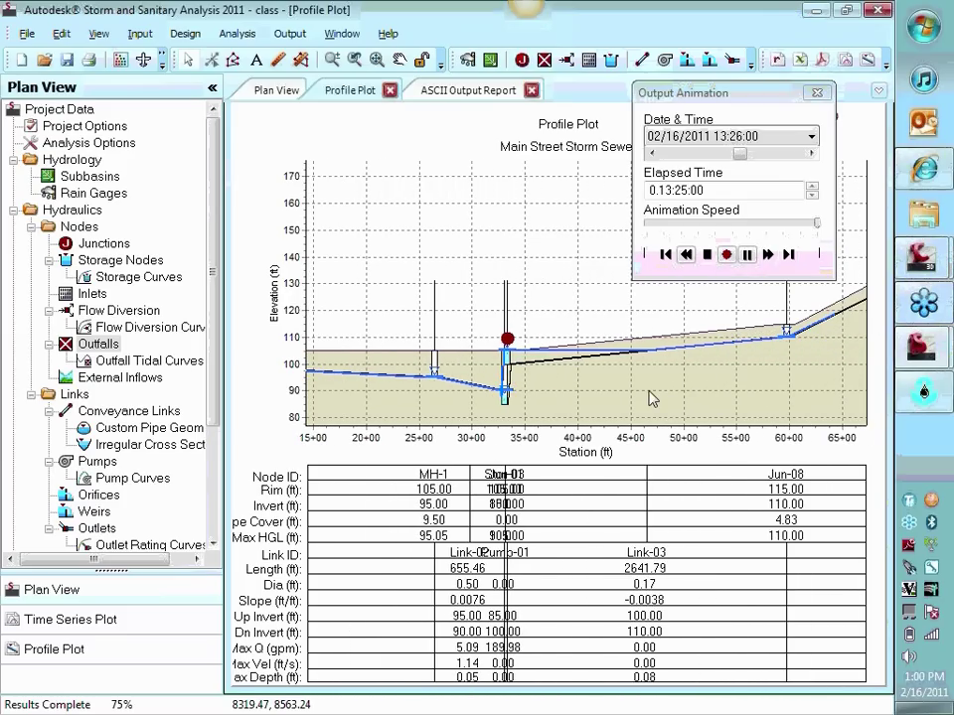
pyautogui.click(708, 255)
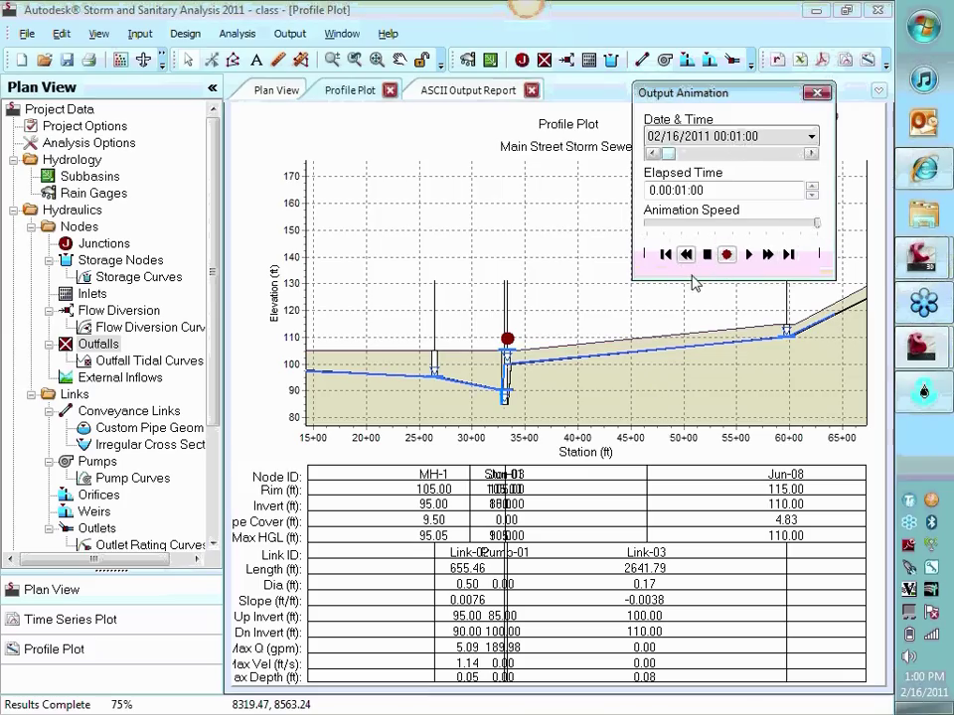
pyautogui.click(819, 95)
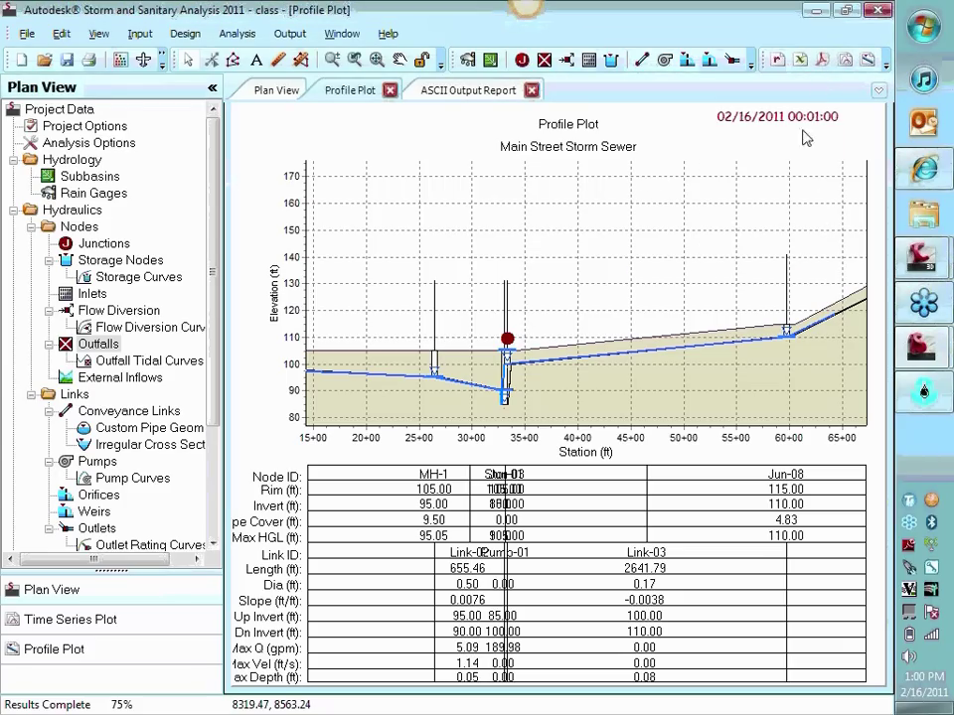
# In the plan view, set flooded junction Jun-03's surcharge elevation to 10000 ft and copy that value
pyautogui.click(280, 92)
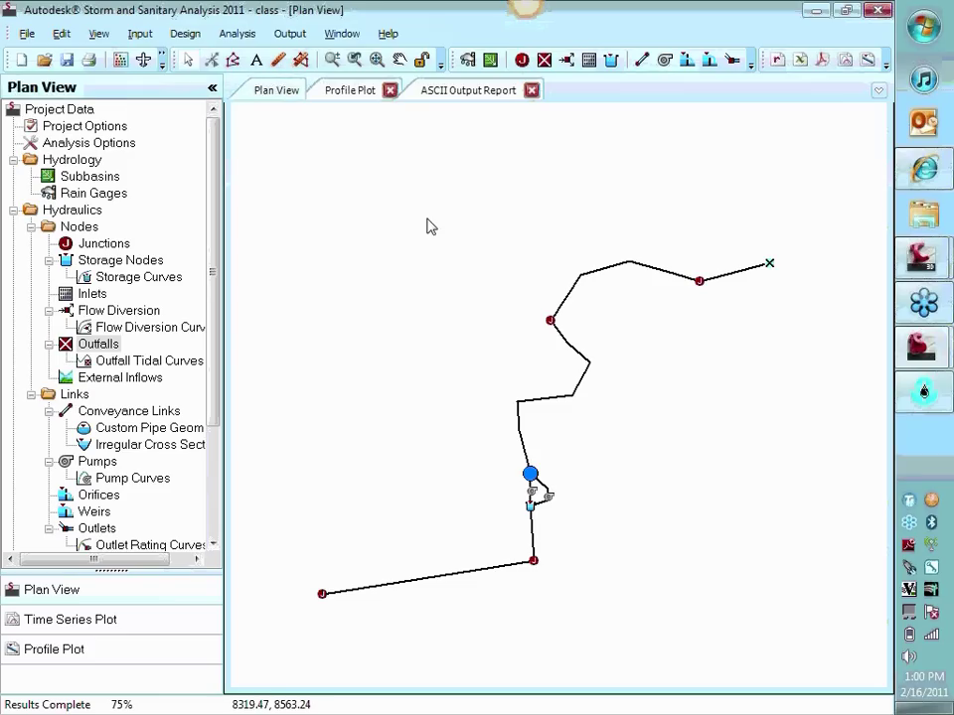
pyautogui.doubleClick(534, 480)
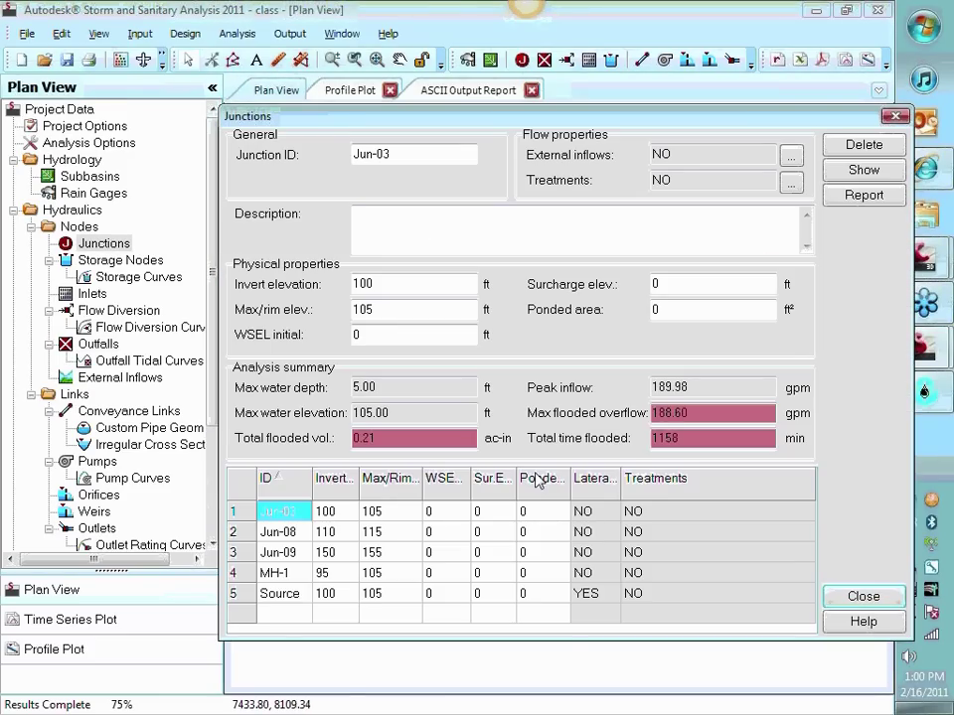
pyautogui.click(687, 283)
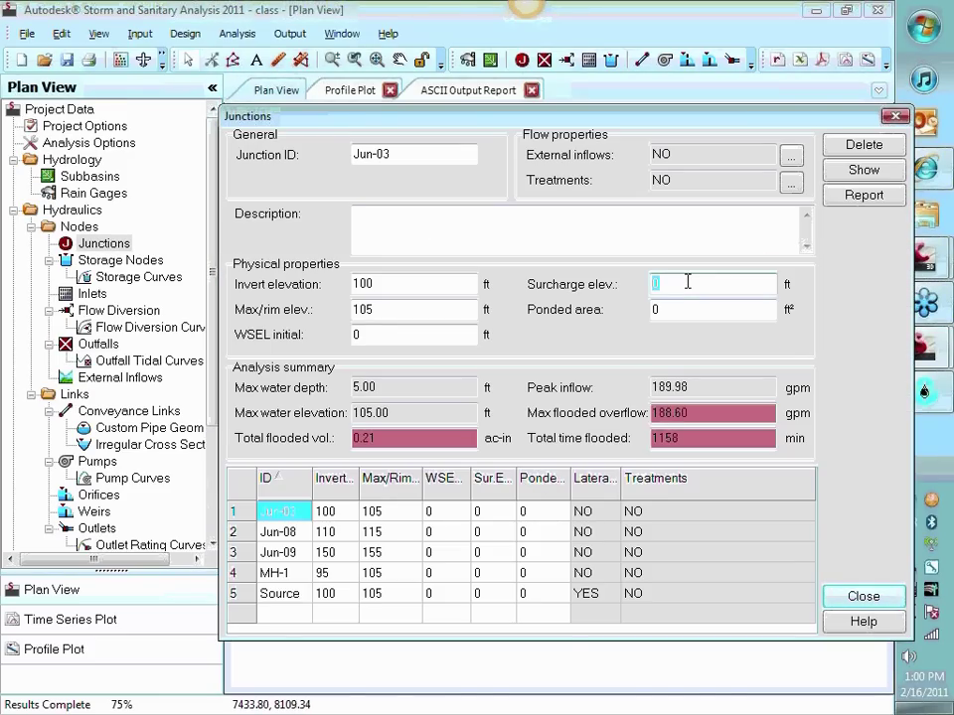
pyautogui.write('10000')
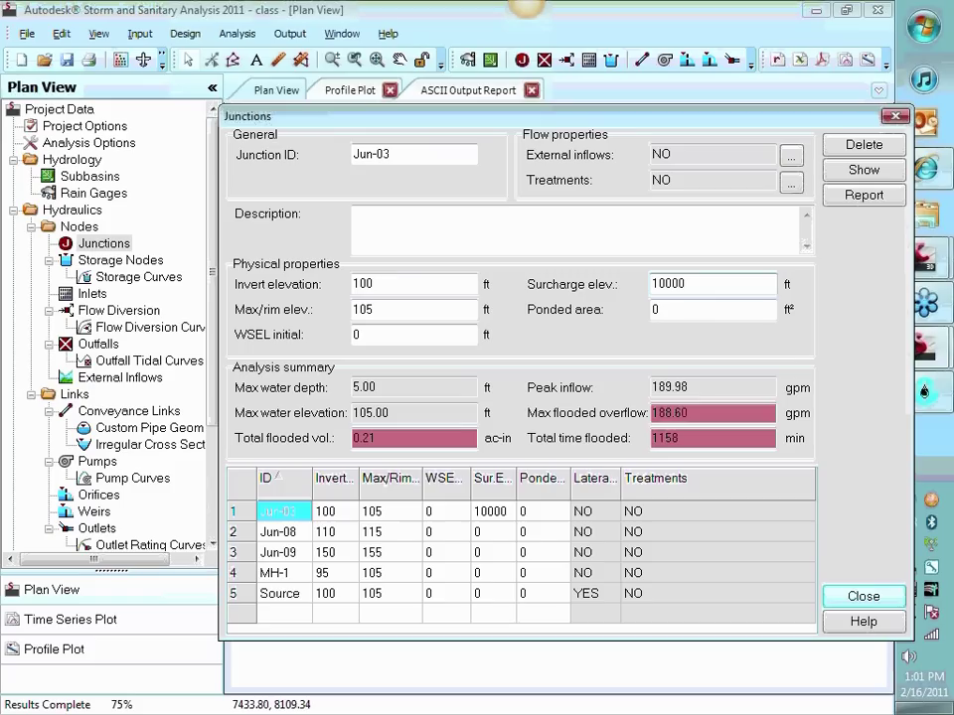
pyautogui.click(397, 286)
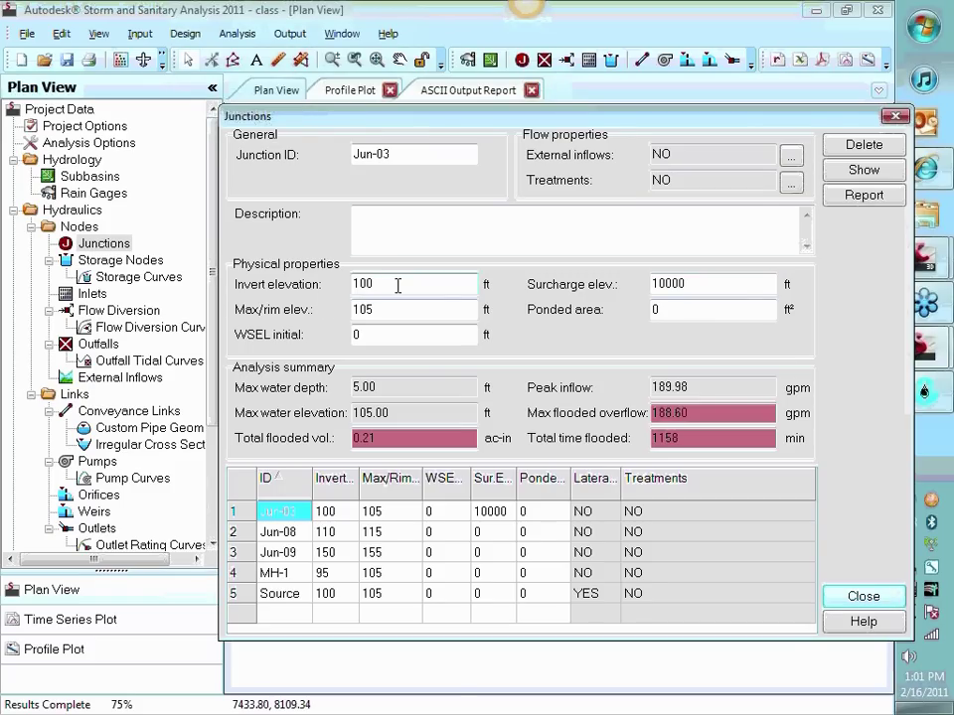
pyautogui.doubleClick(639, 284)
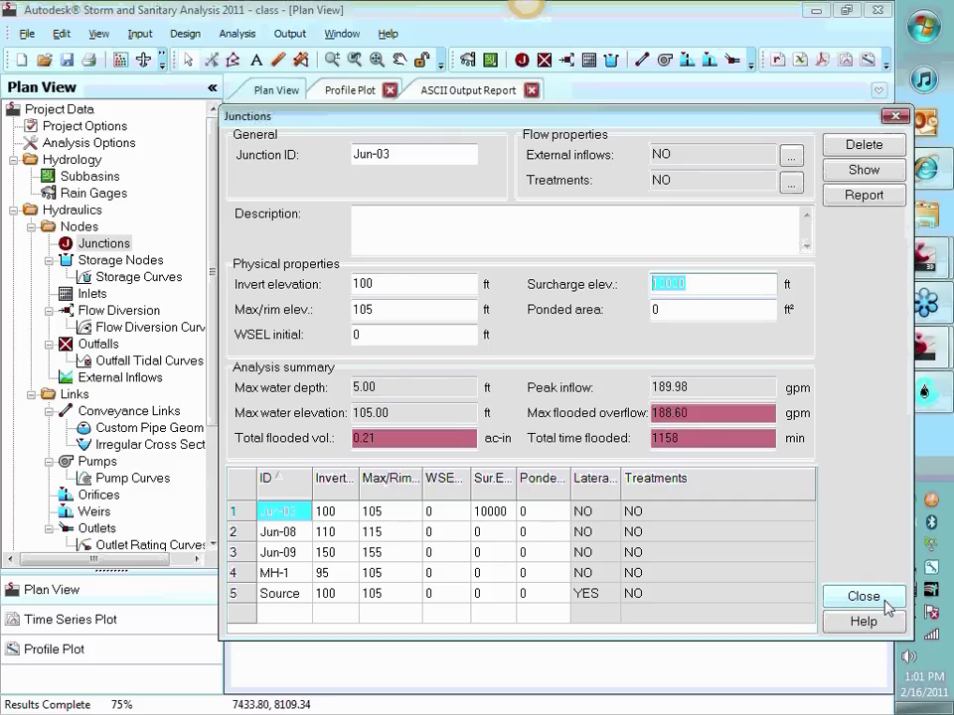
pyautogui.moveTo(729, 290); pyautogui.dragTo(602, 303)
pyautogui.hotkey('ctrl', 'c')
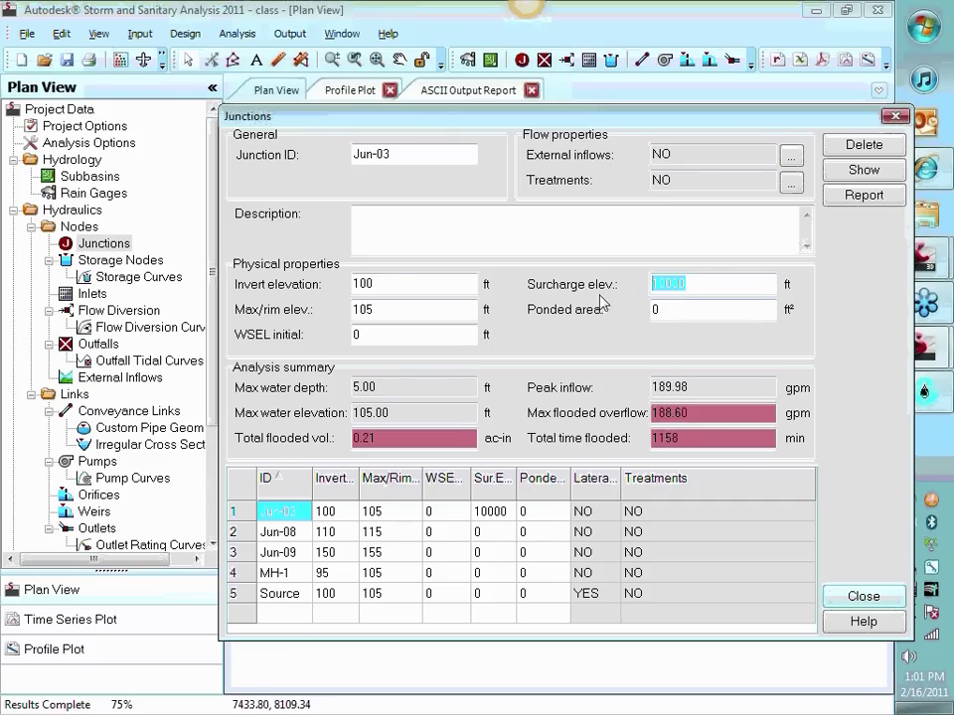
pyautogui.click(872, 597)
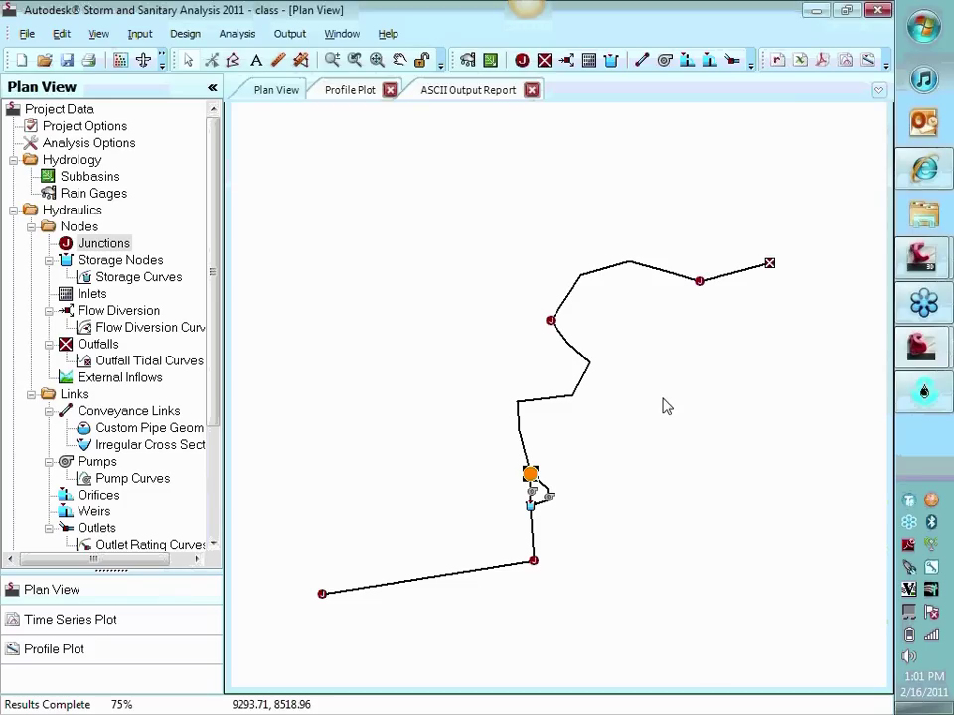
# Paste 10000 ft as the surcharge elevation of force main junctions Jun-08 and Jun-09
pyautogui.doubleClick(551, 322)
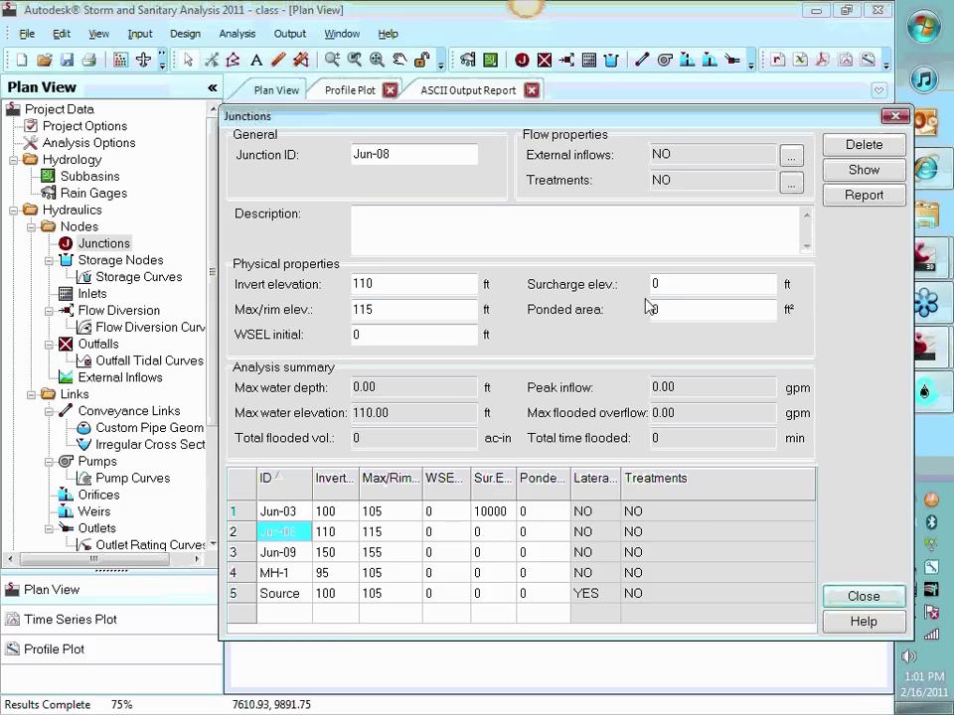
pyautogui.hotkey('ctrl', 'v')
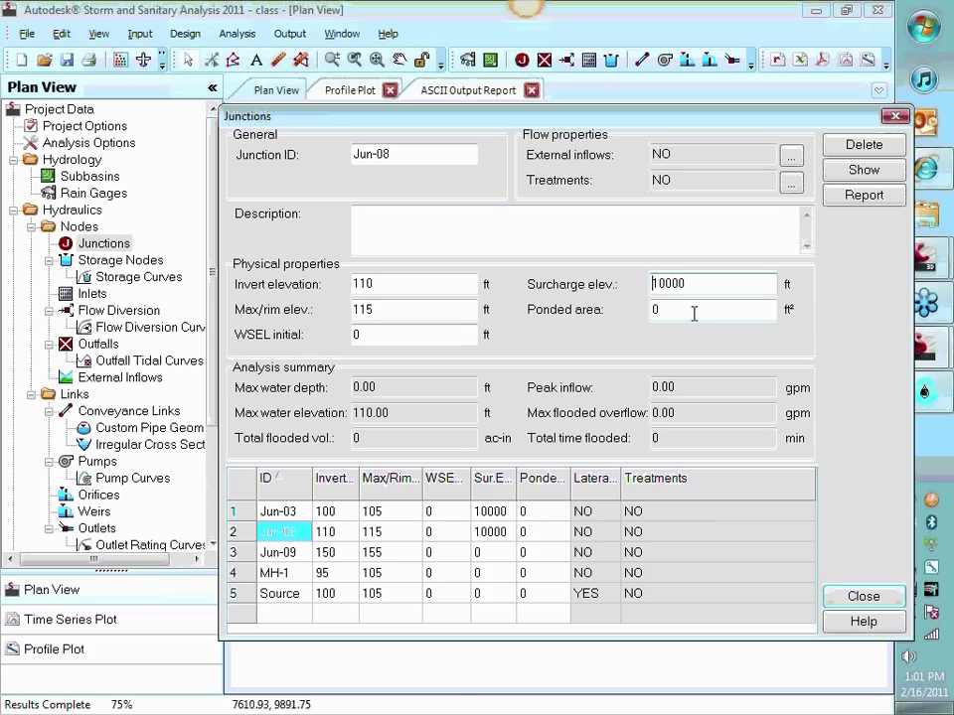
pyautogui.click(873, 598)
pyautogui.doubleClick(699, 281)
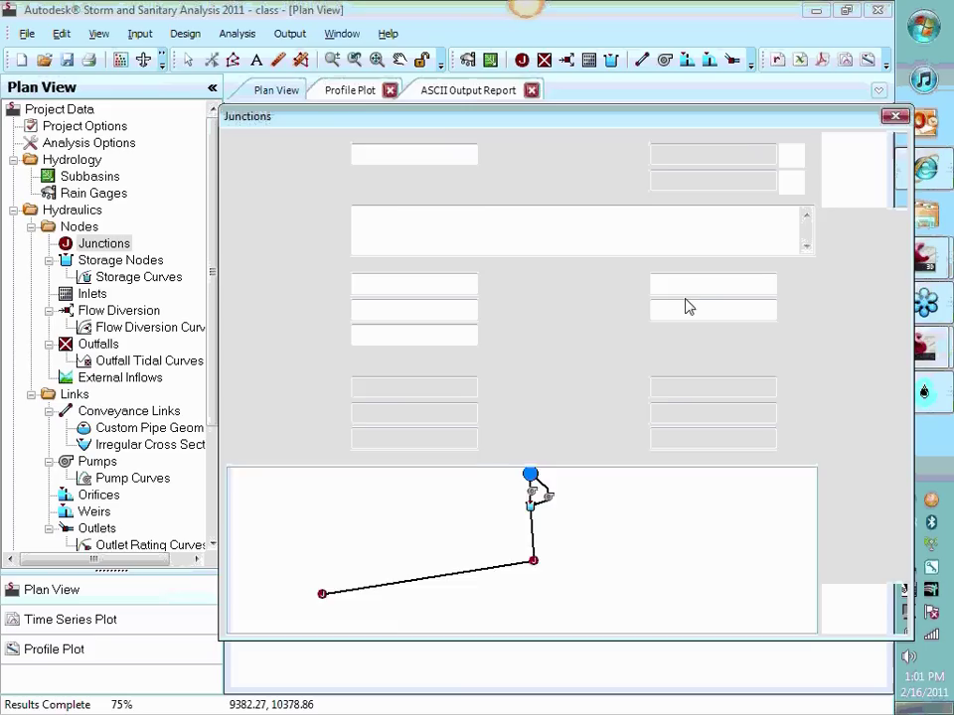
pyautogui.doubleClick(685, 288)
pyautogui.hotkey('ctrl', 'v')
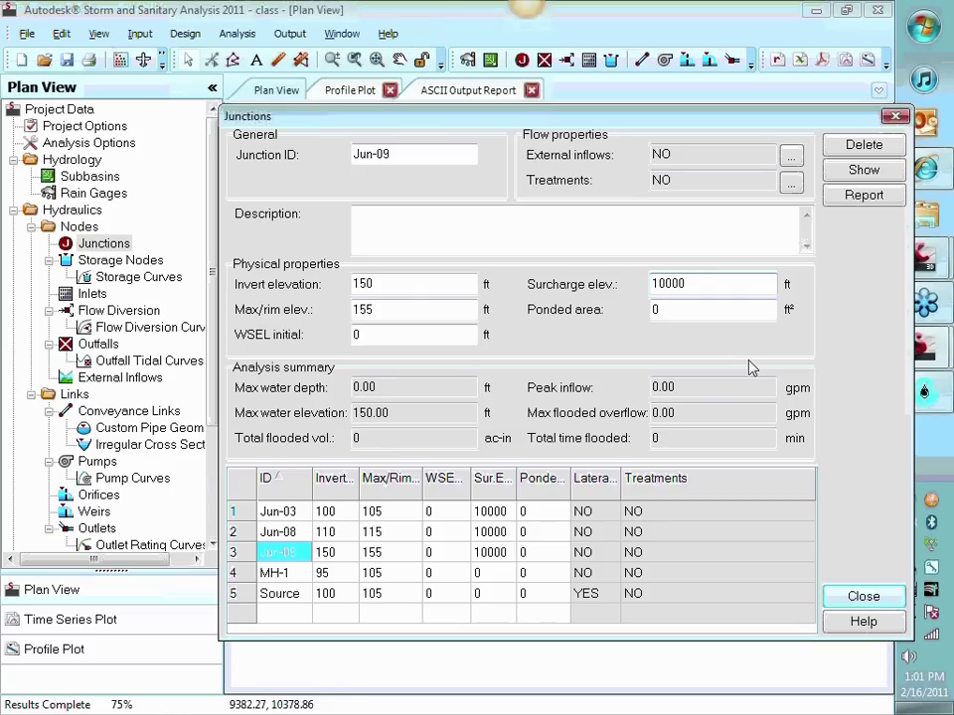
pyautogui.click(685, 307)
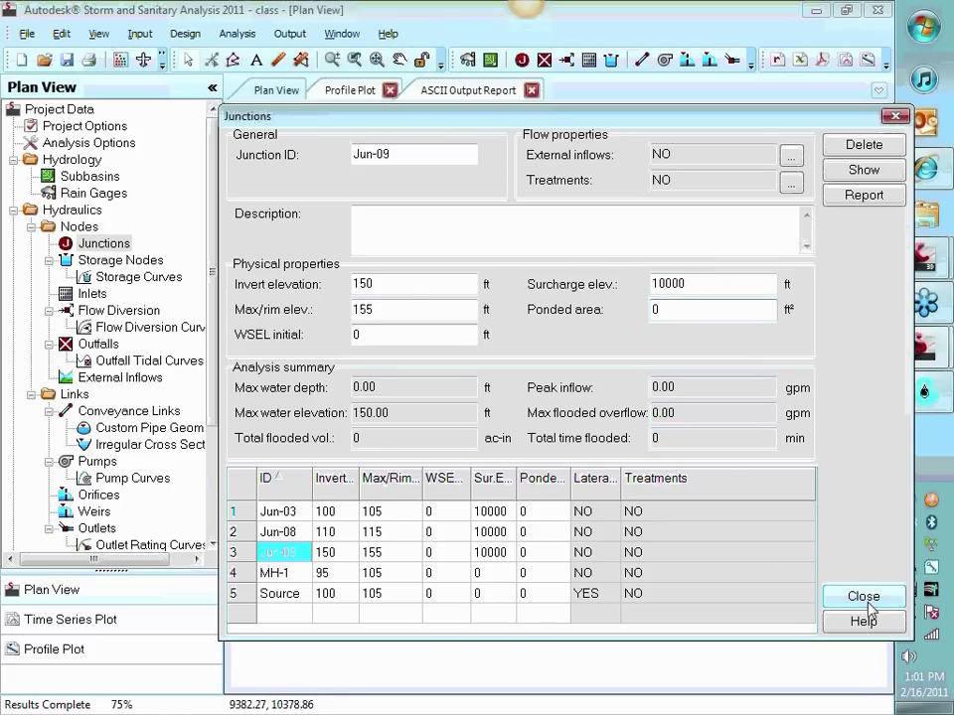
pyautogui.press('Escape')
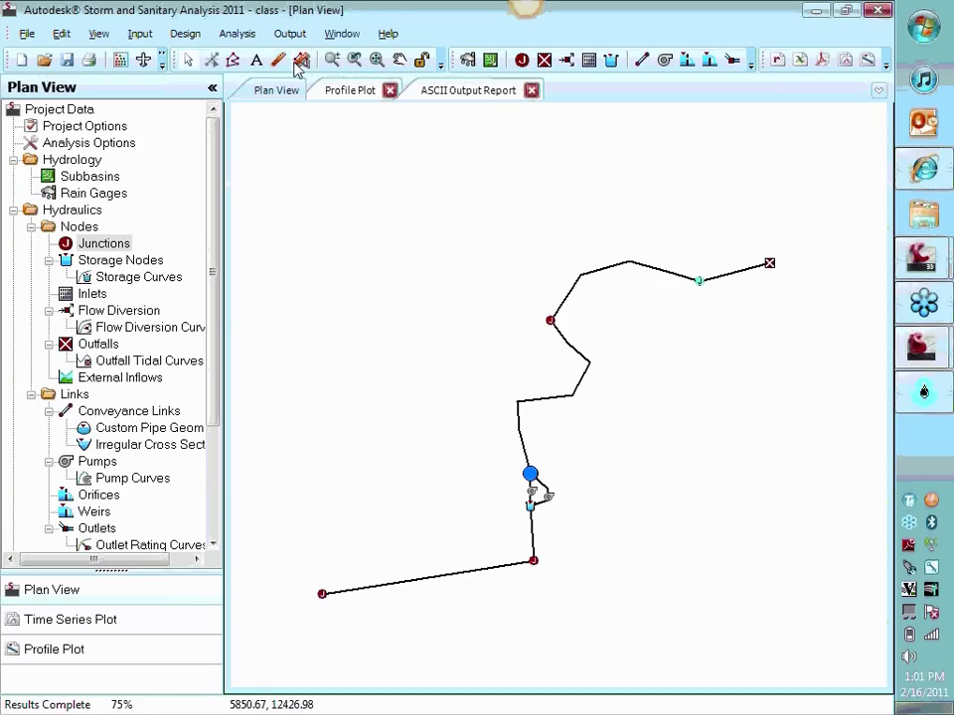
# Rerun the analysis with the new surcharge elevations and finish it without saving the analysis results
pyautogui.click(237, 34)
pyautogui.click(254, 77)
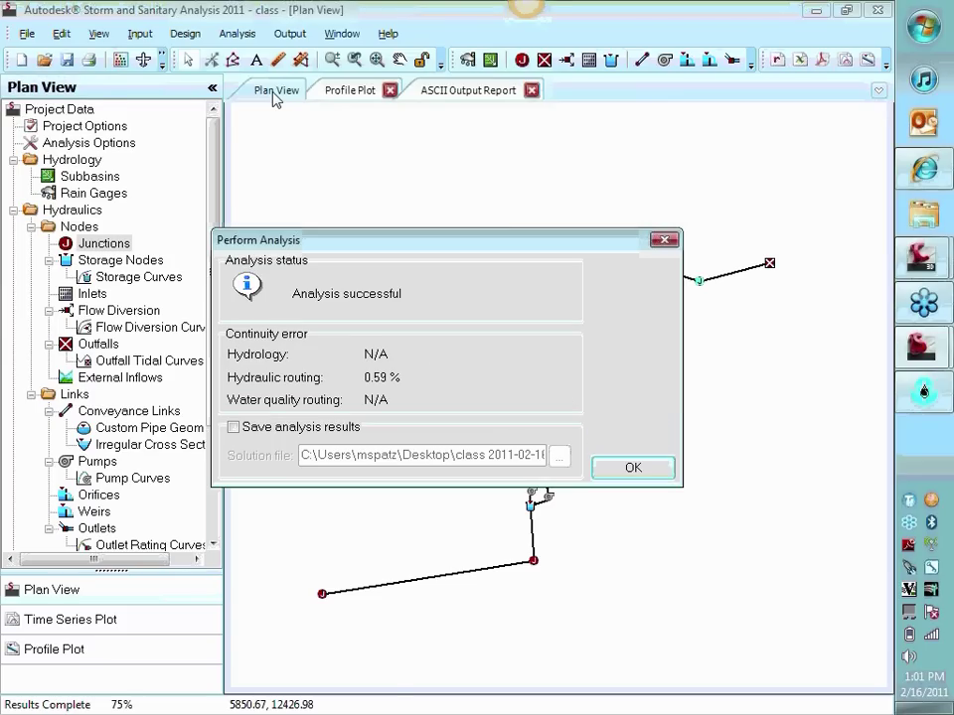
pyautogui.click(651, 473)
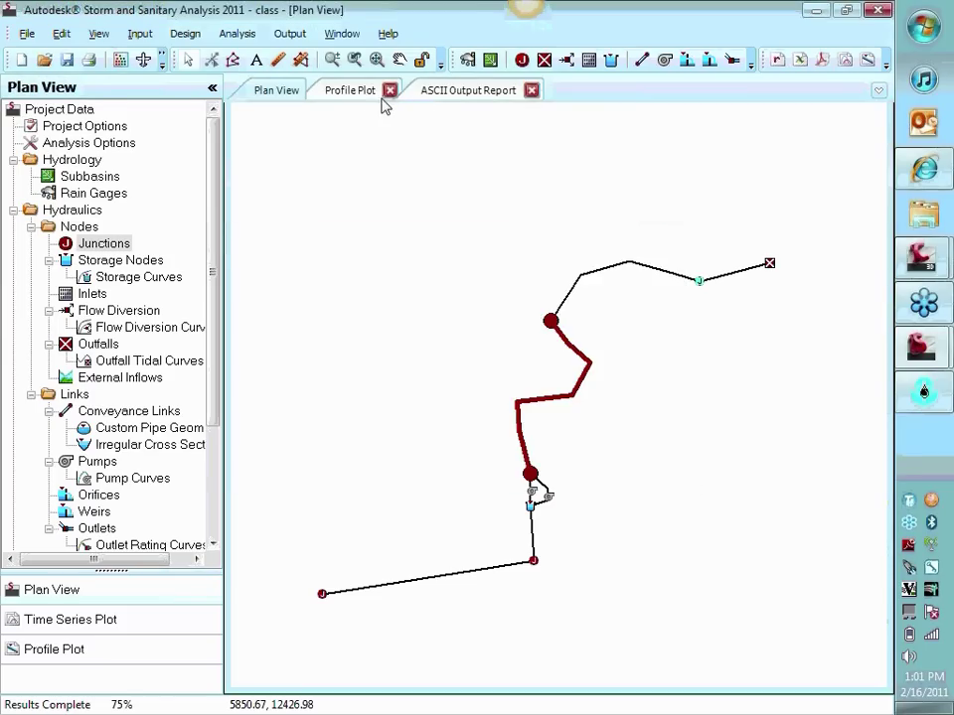
# Play the output animation in the profile plot and examine the water levels around the pump and force main
pyautogui.click(360, 92)
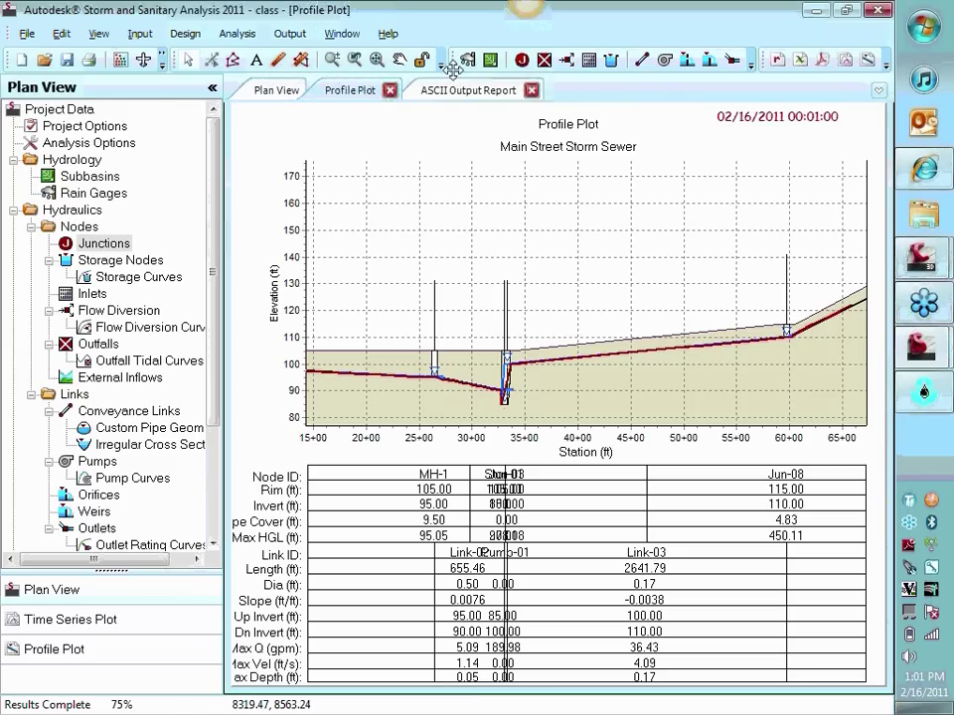
pyautogui.rightClick(551, 249)
pyautogui.click(574, 377)
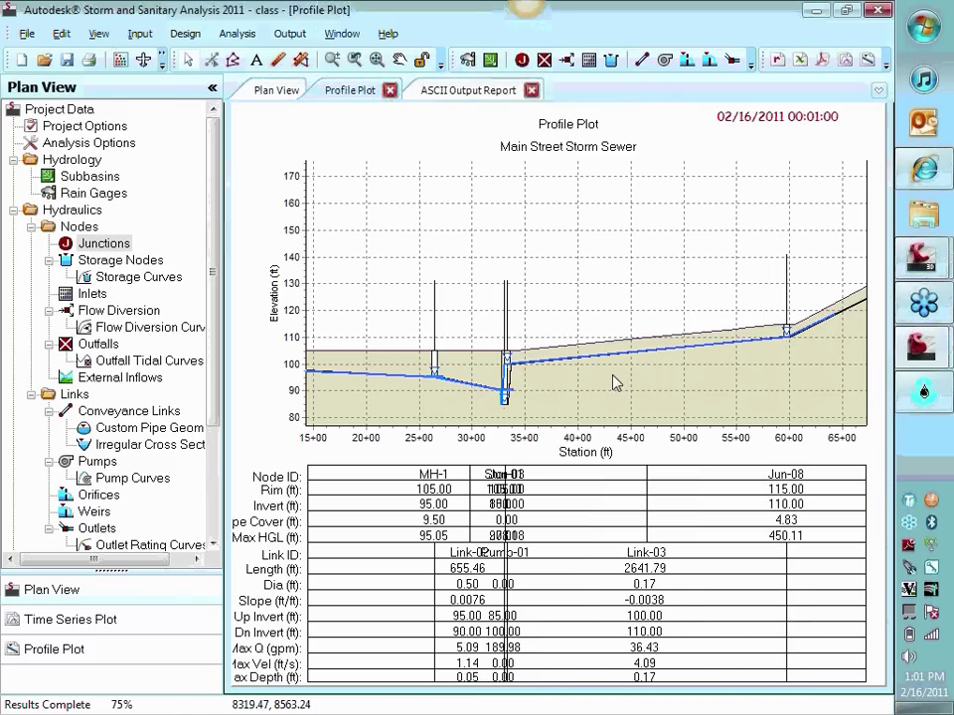
pyautogui.click(290, 33)
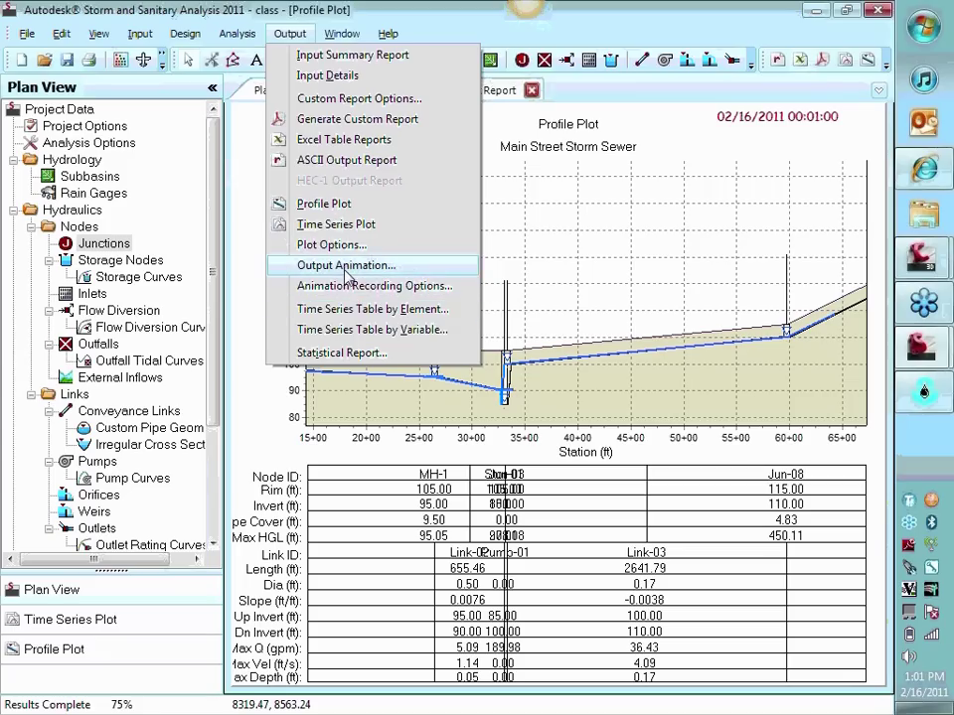
pyautogui.click(345, 266)
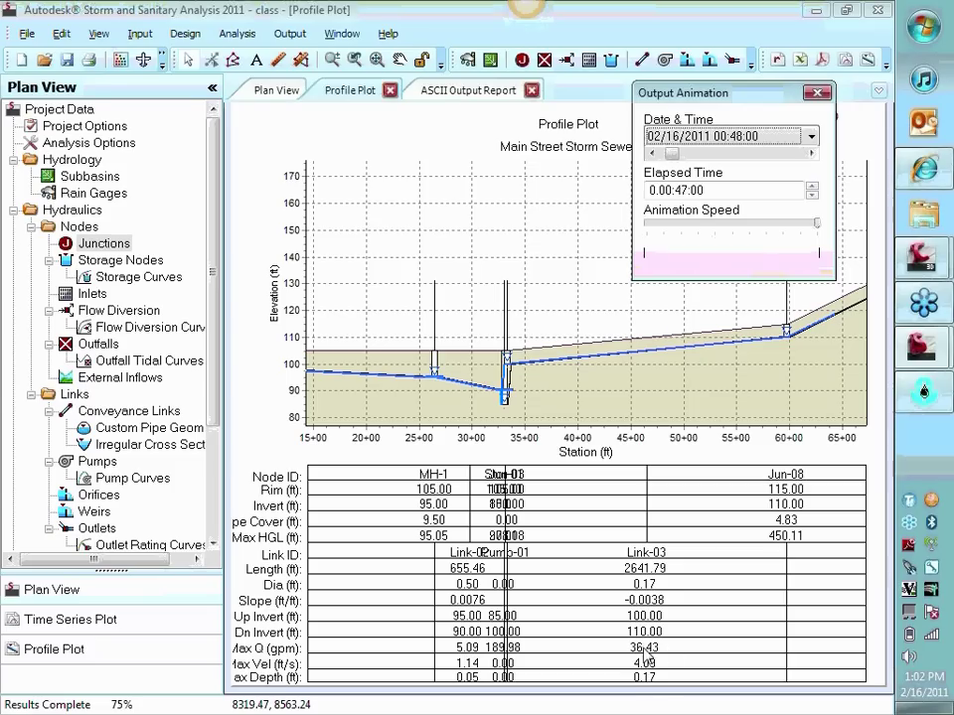
pyautogui.scroll(4, 575, 393)
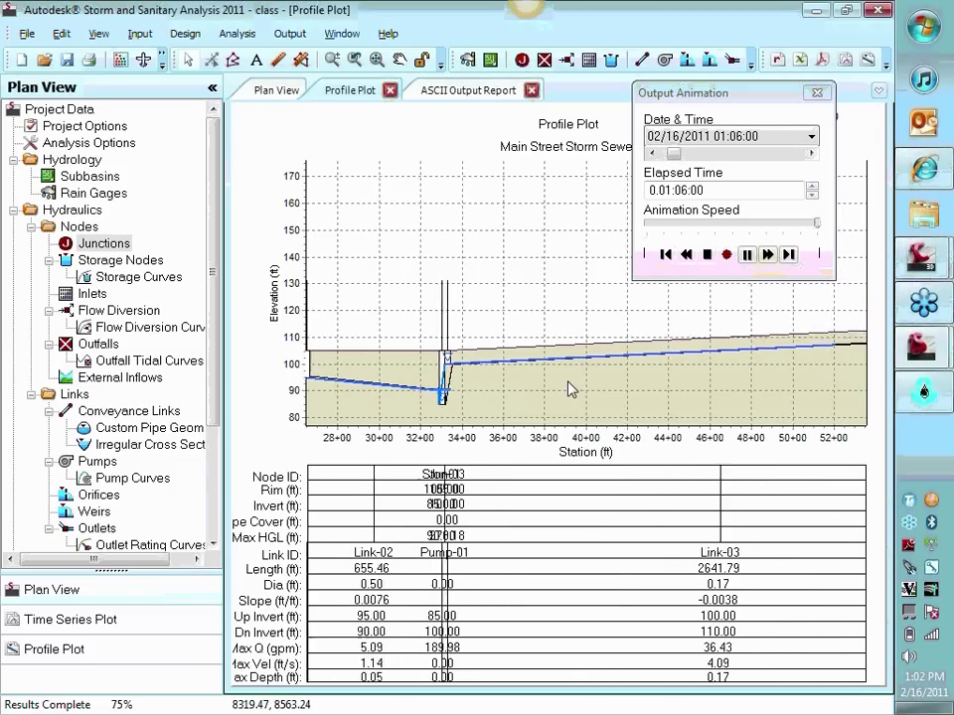
pyautogui.scroll(2, 573, 387)
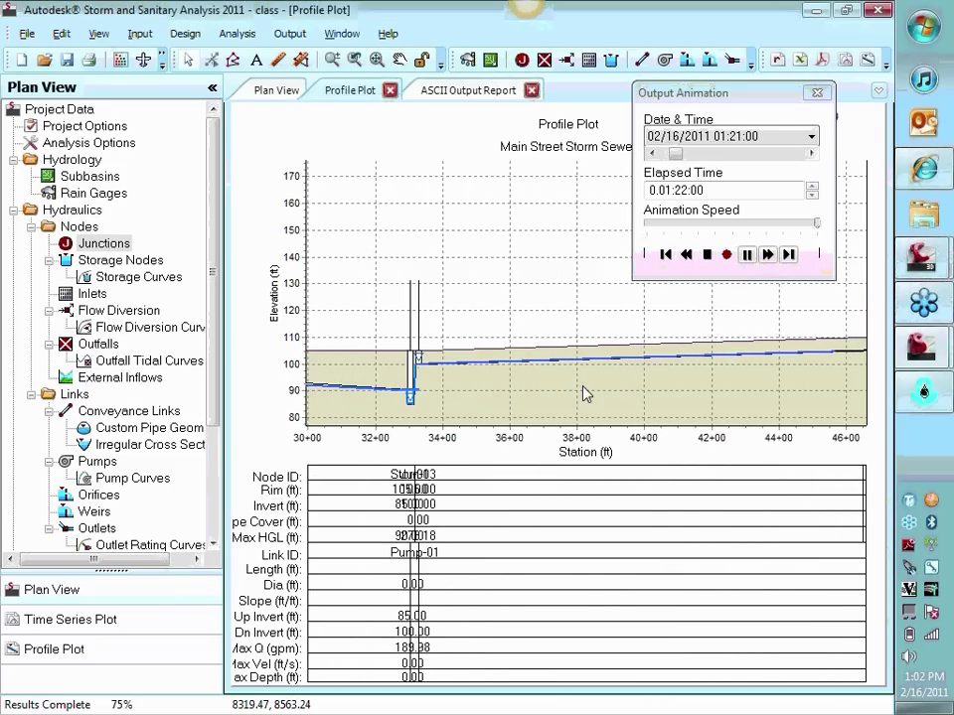
pyautogui.scroll(-1, 686, 378)
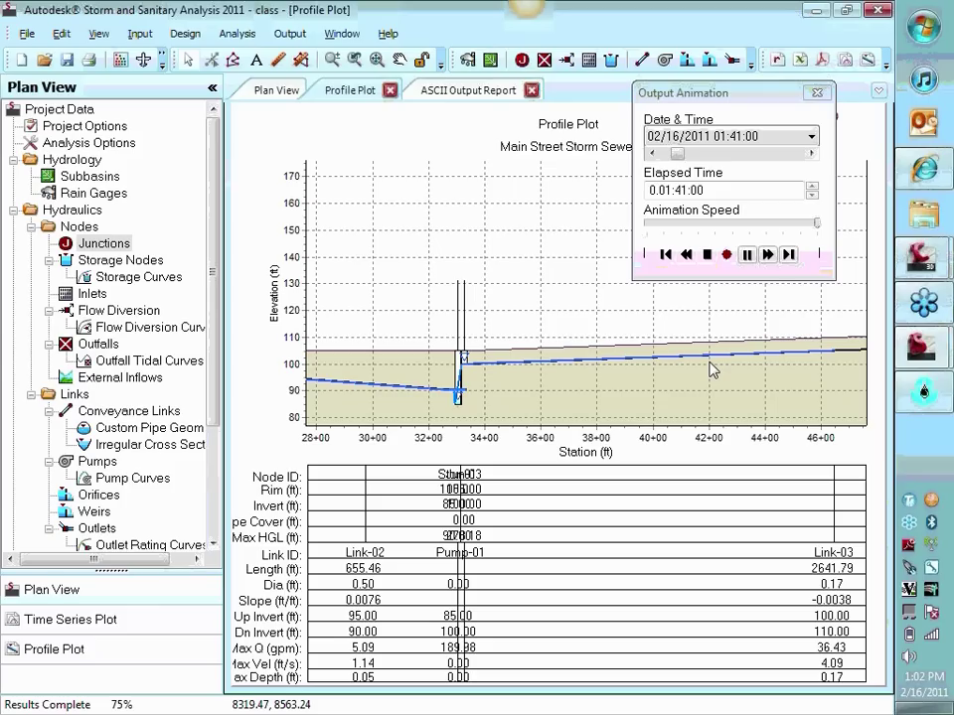
# In the plan view's display options, set the node view to Lateral Inflow and the link view to Flow Velocity
pyautogui.hotkey('ctrl', 'Tab')
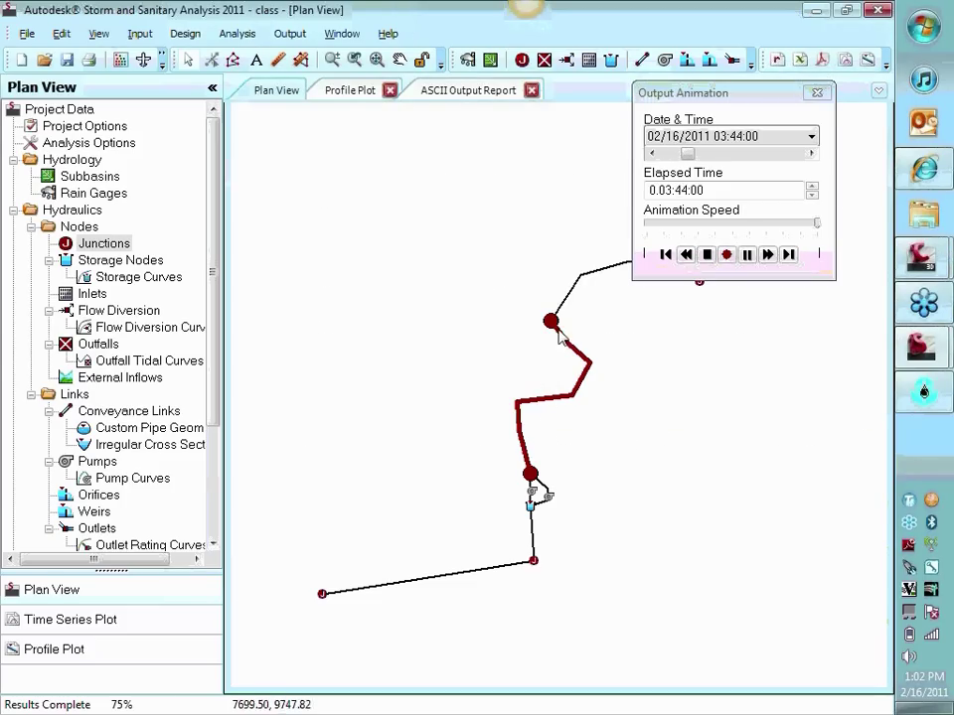
pyautogui.moveTo(645, 362); pyautogui.dragTo(688, 404)
pyautogui.rightClick(671, 386)
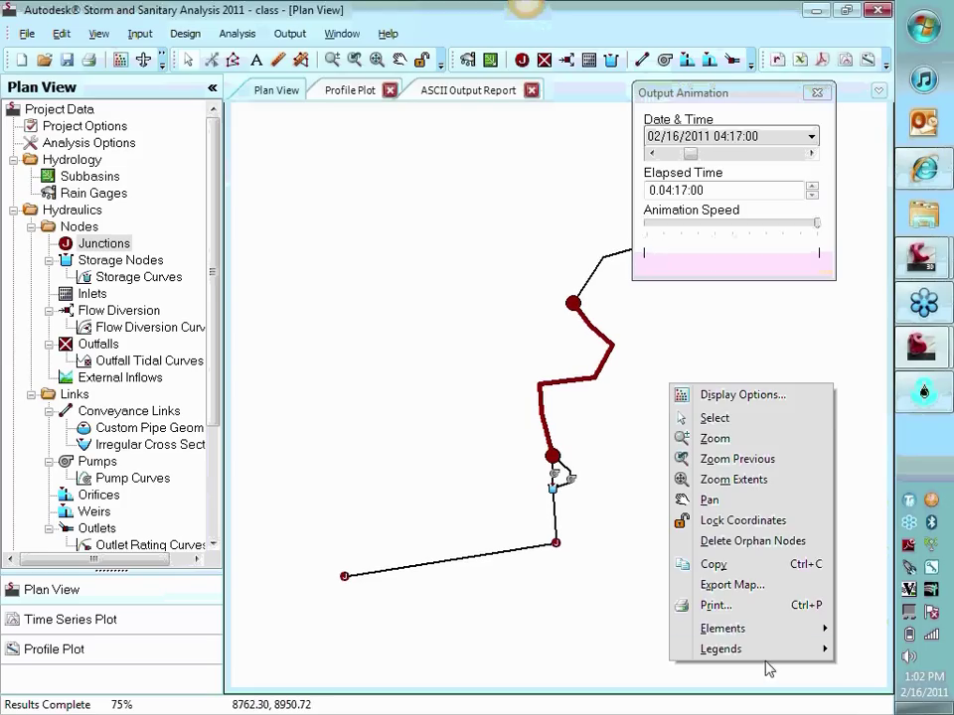
pyautogui.click(742, 395)
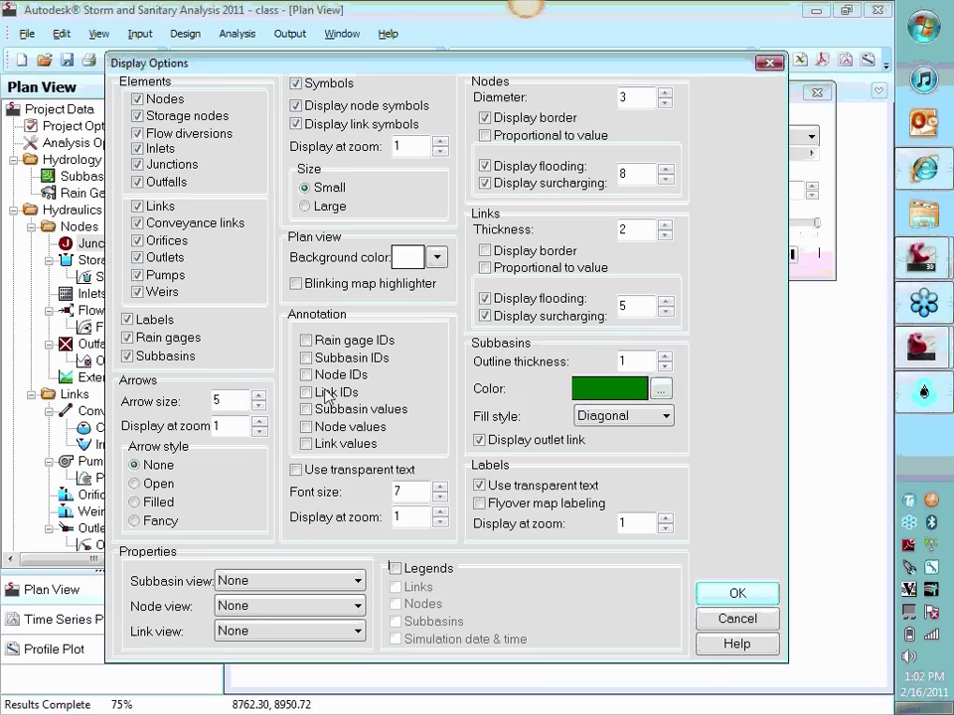
pyautogui.click(261, 584)
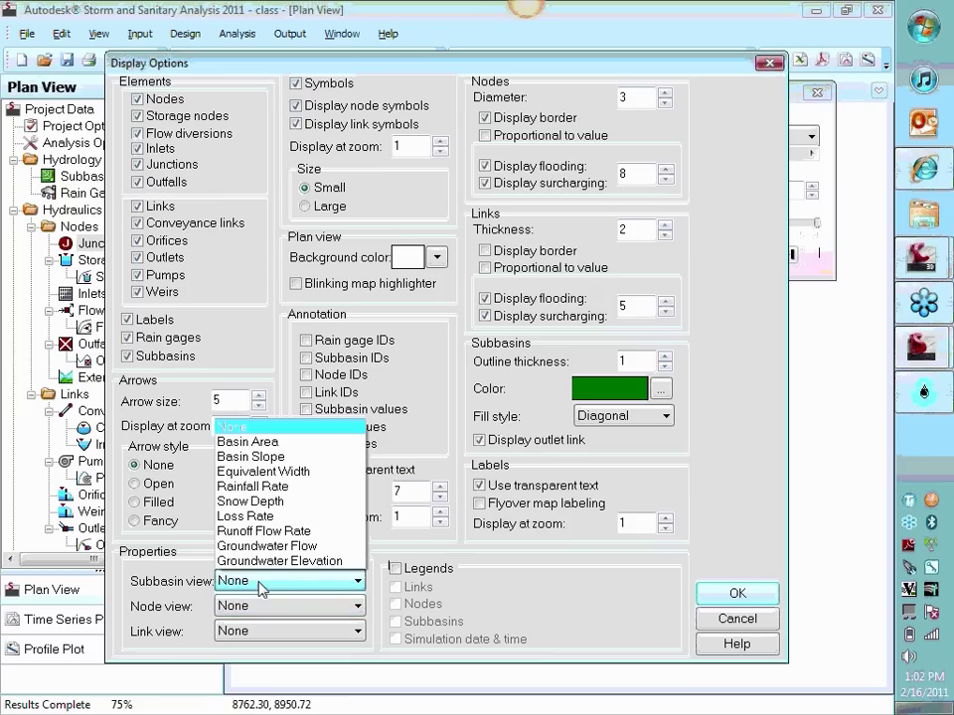
pyautogui.click(761, 496)
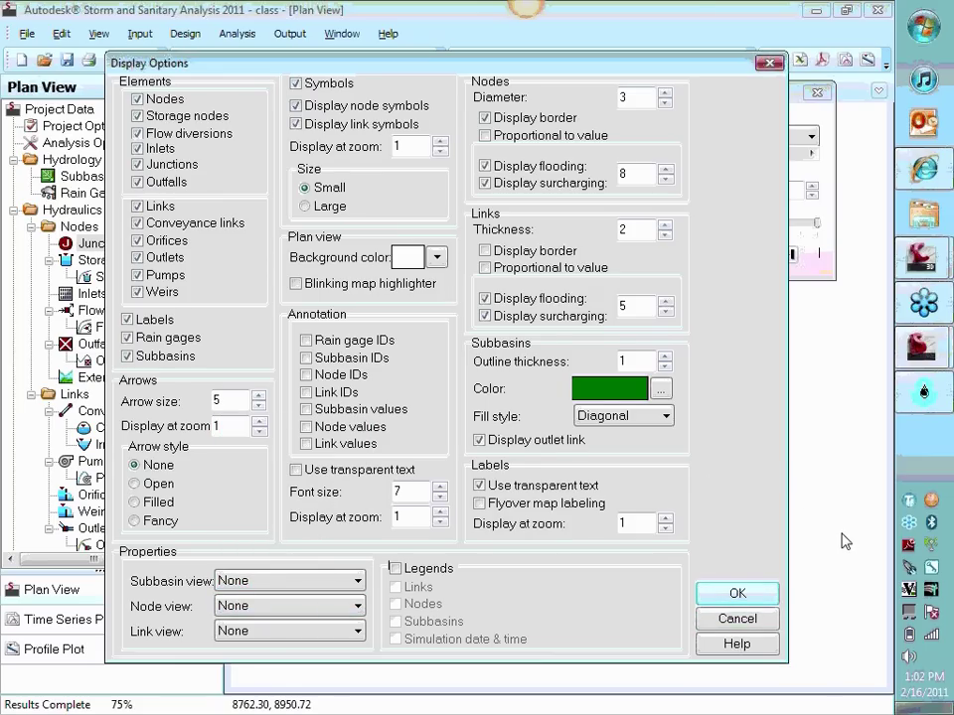
pyautogui.moveTo(673, 55); pyautogui.dragTo(644, 24)
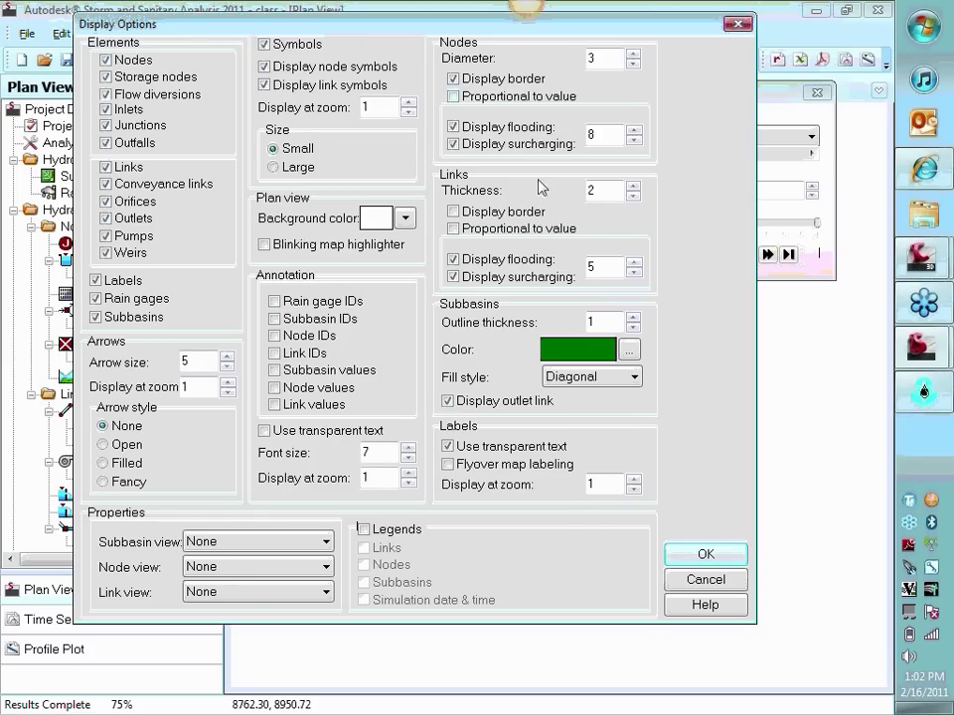
pyautogui.click(270, 544)
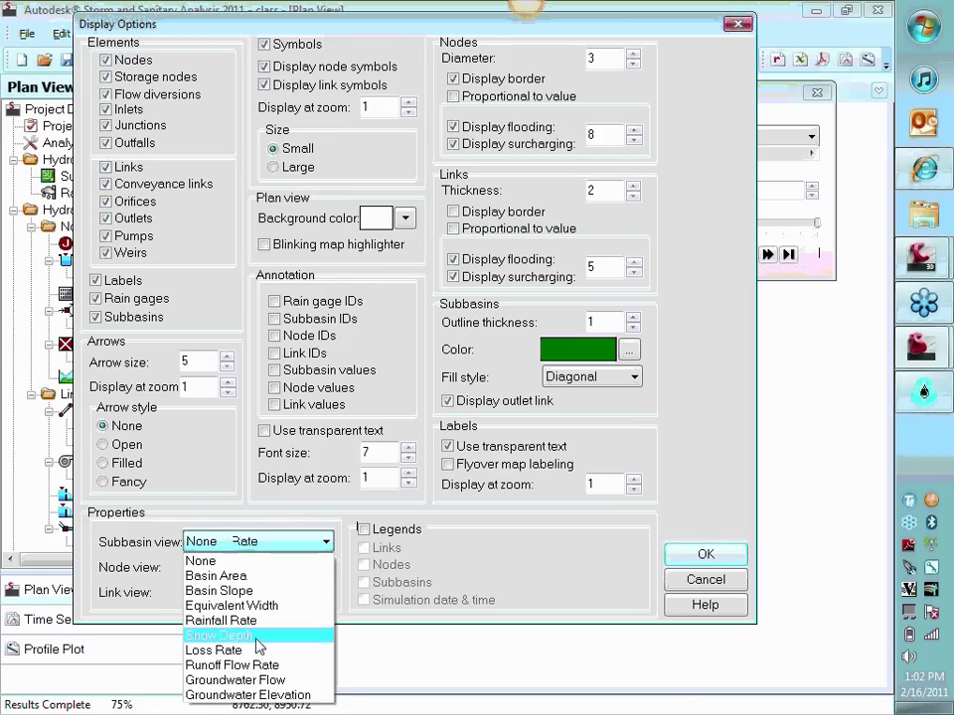
pyautogui.press('Escape')
pyautogui.click(254, 592)
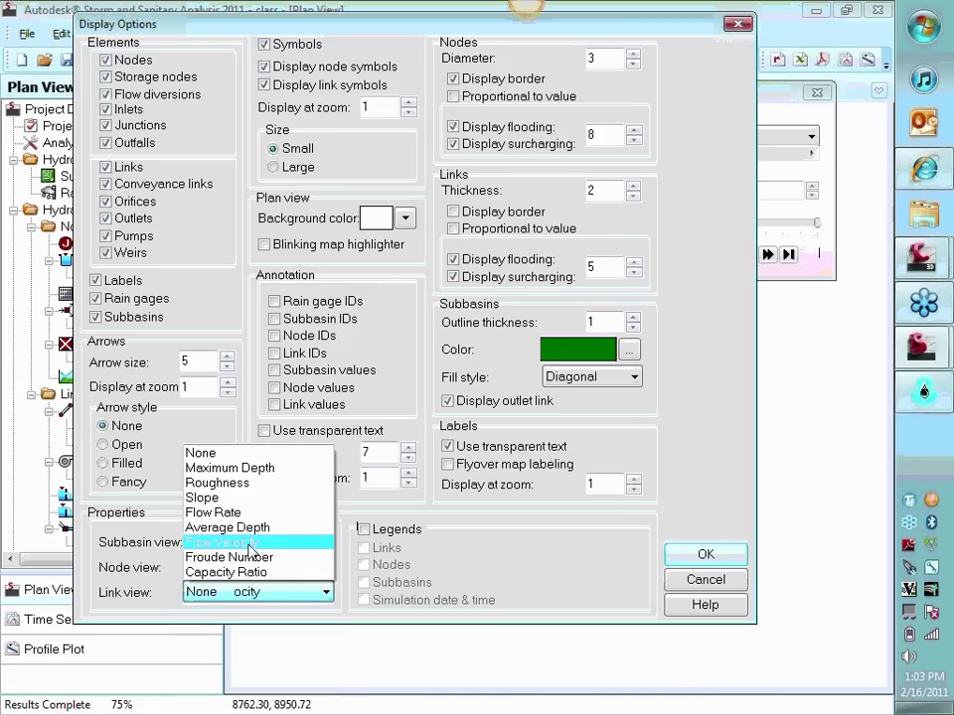
pyautogui.click(251, 545)
# Turn on the link and node legends for the plan view and place the link legend beside the node legend
pyautogui.click(363, 530)
pyautogui.click(364, 548)
pyautogui.click(364, 564)
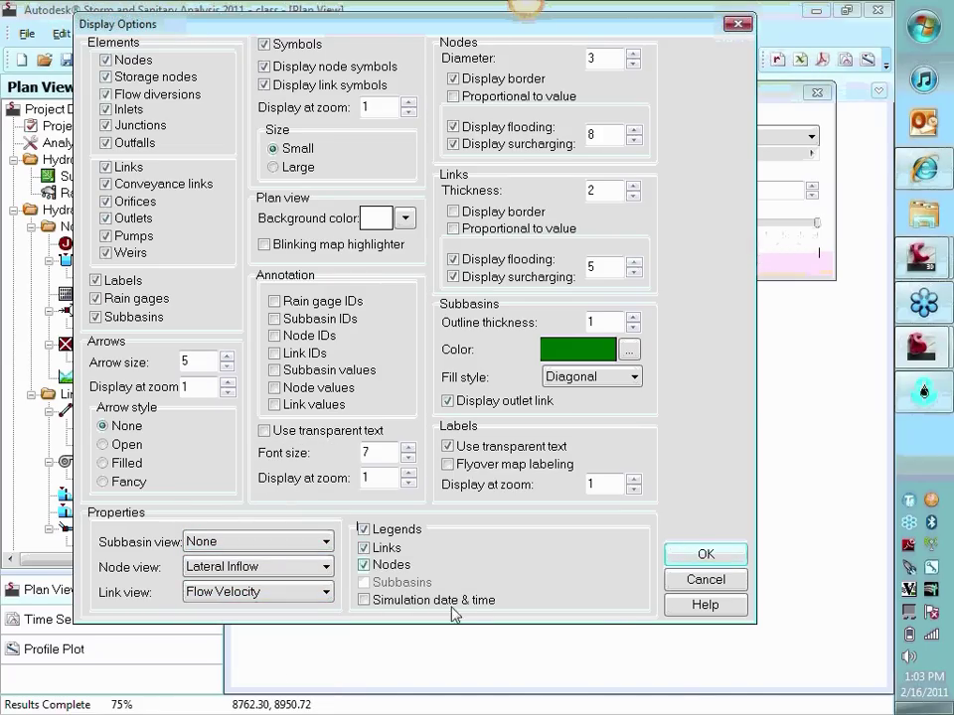
pyautogui.click(705, 557)
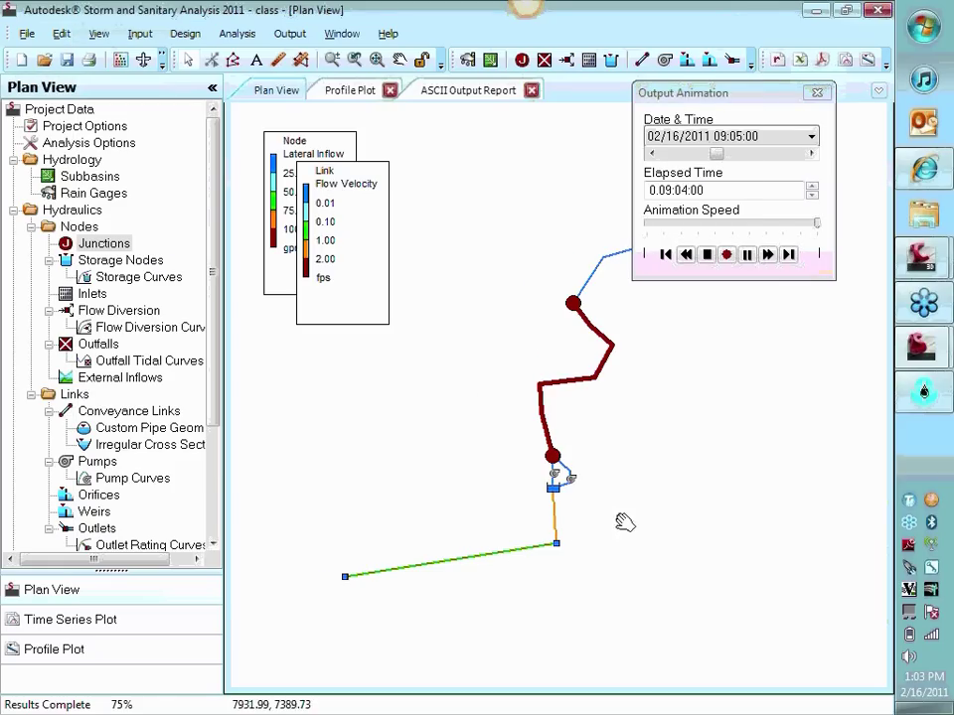
pyautogui.moveTo(397, 257); pyautogui.dragTo(430, 234)
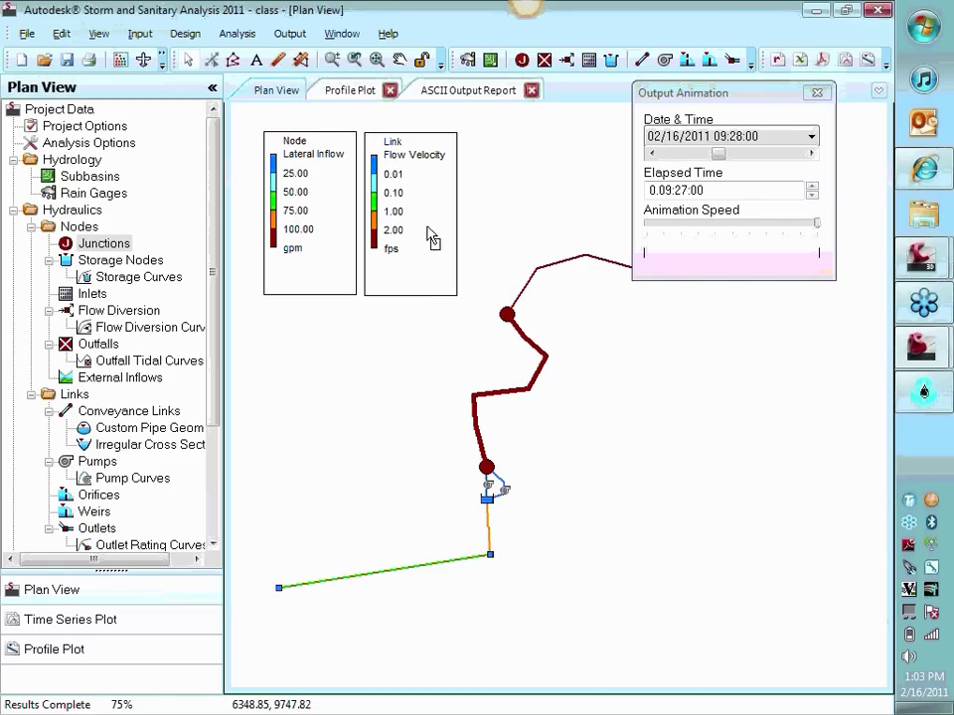
# Stop the animation and plot the velocity time series of Link-03, Link-04 and Link-05
pyautogui.click(708, 254)
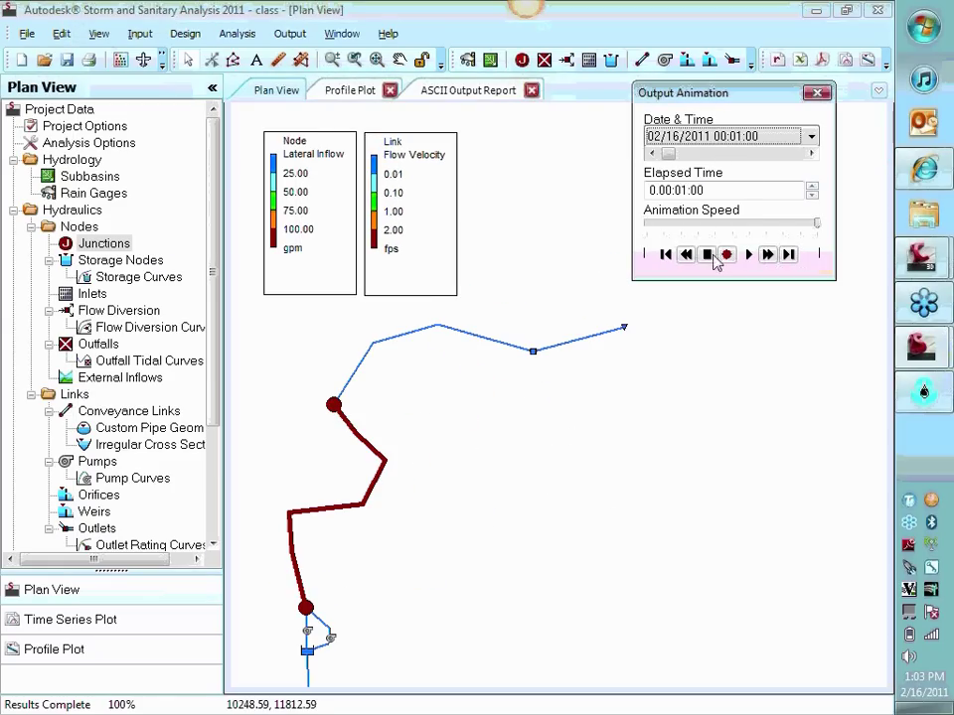
pyautogui.click(350, 89)
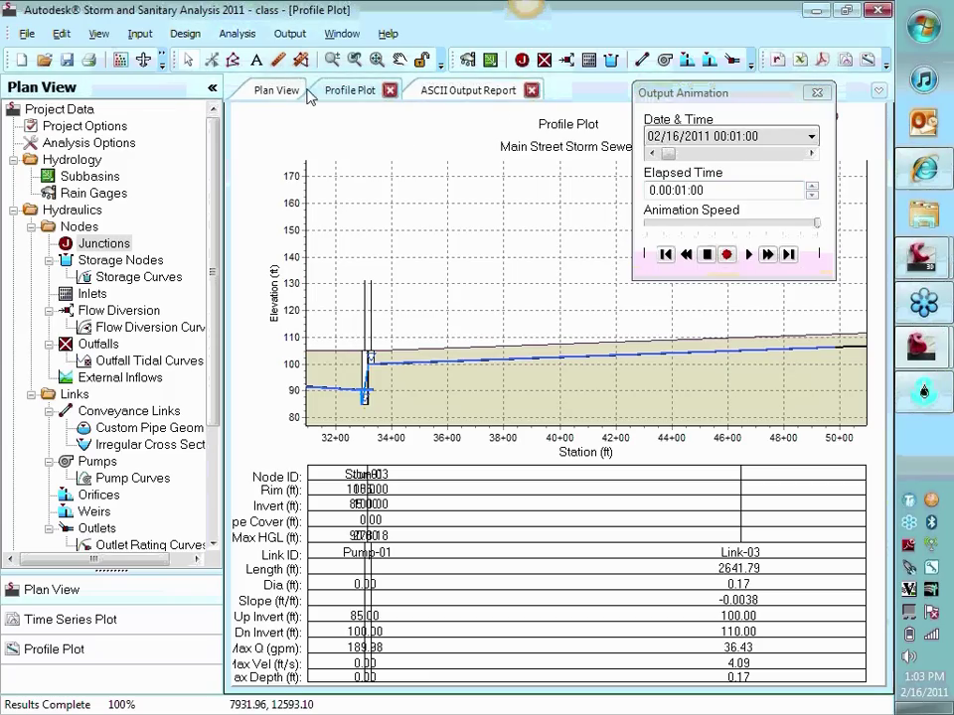
pyautogui.click(273, 92)
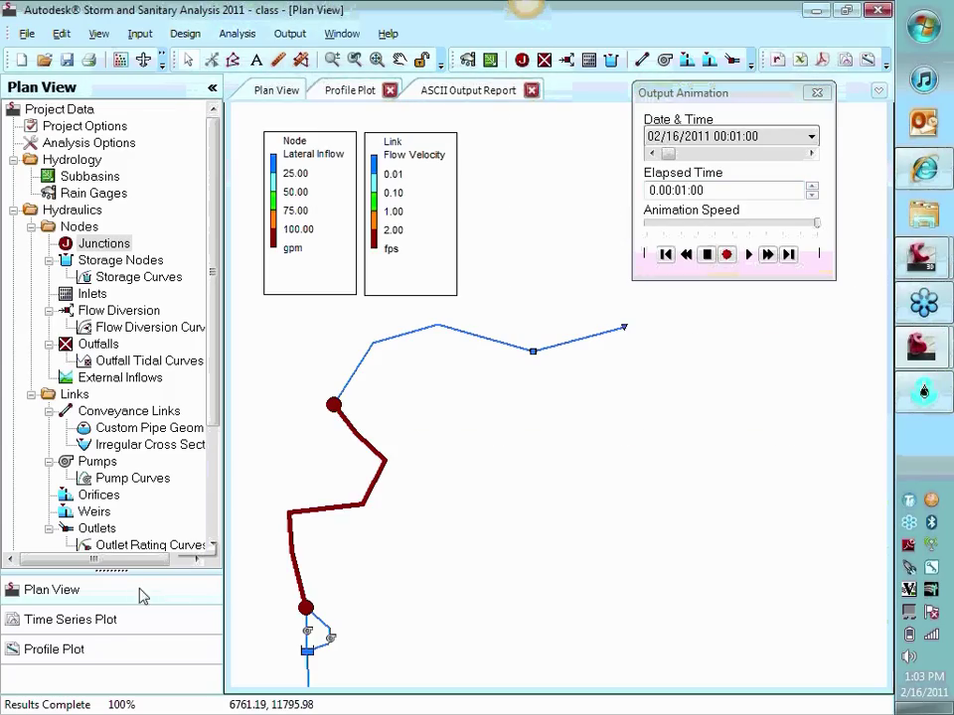
pyautogui.click(81, 622)
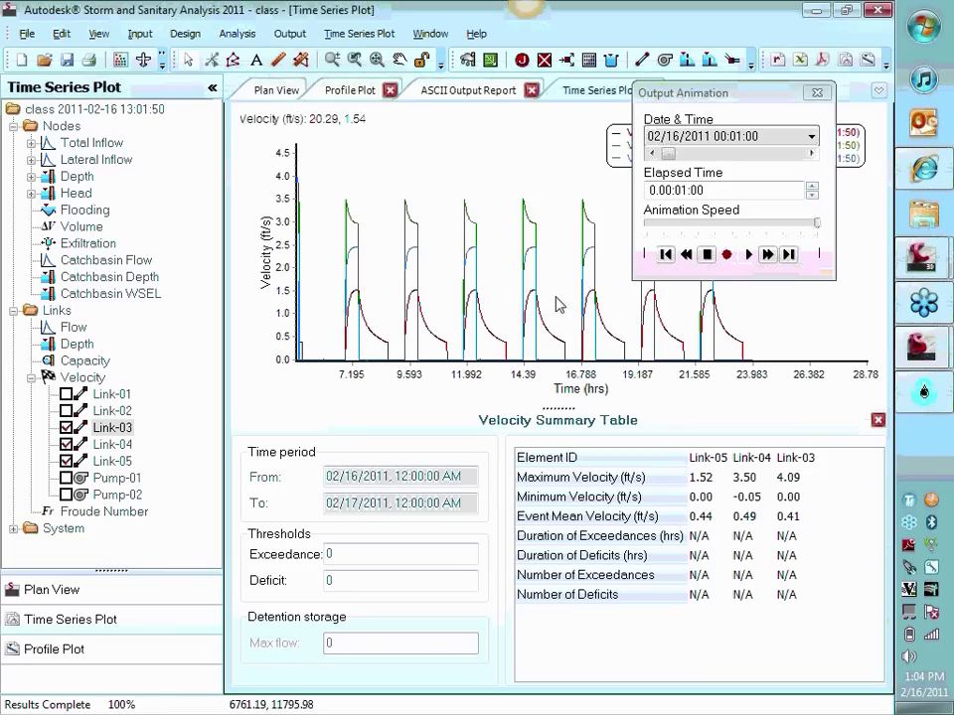
# Look through the available output reports and the node Volume and Flooding summary tables, and close the output animation
pyautogui.click(244, 33)
pyautogui.moveTo(298, 36)
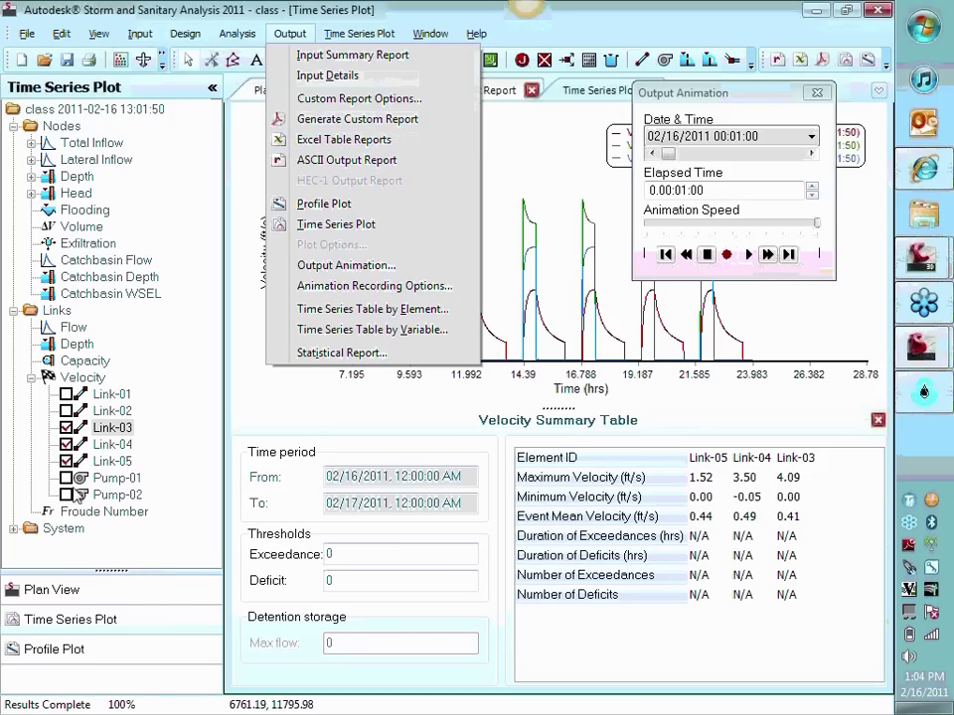
pyautogui.click(88, 244)
pyautogui.click(81, 227)
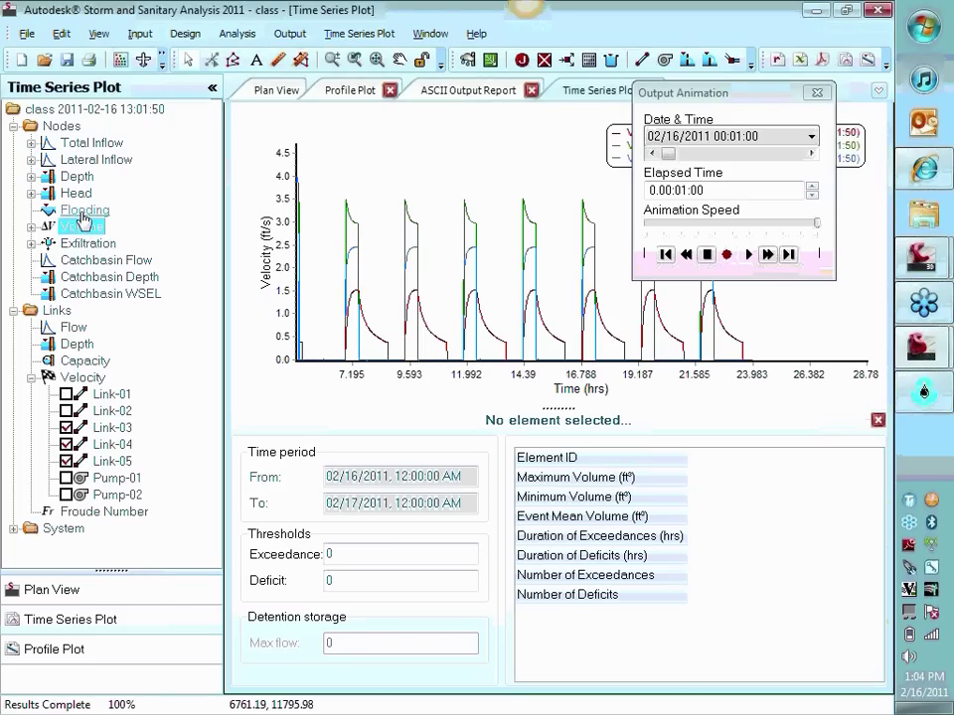
pyautogui.click(85, 209)
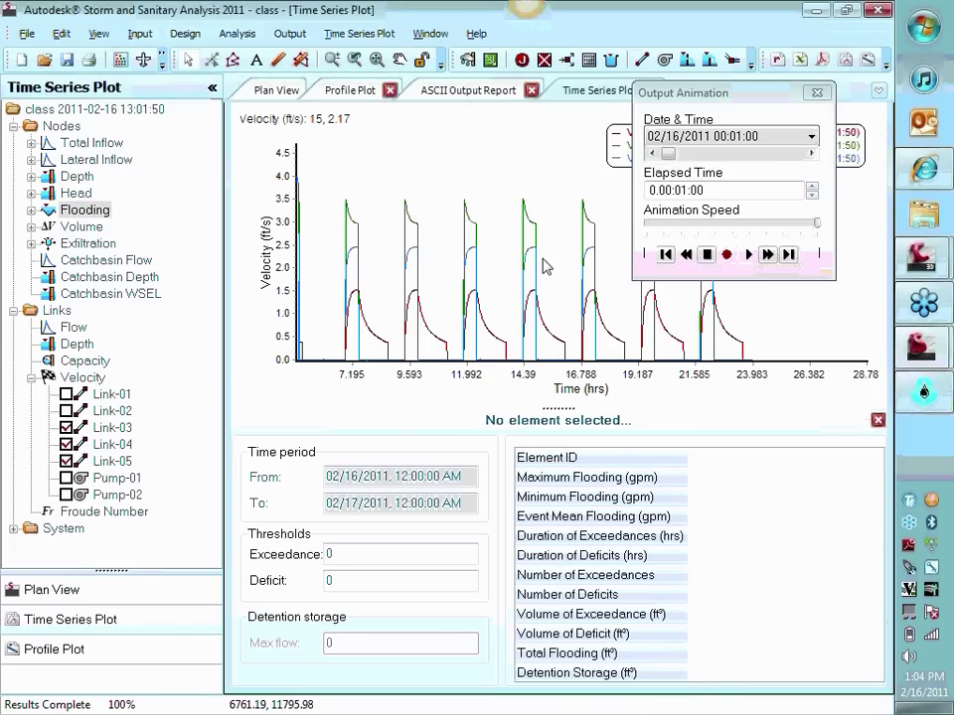
pyautogui.click(817, 93)
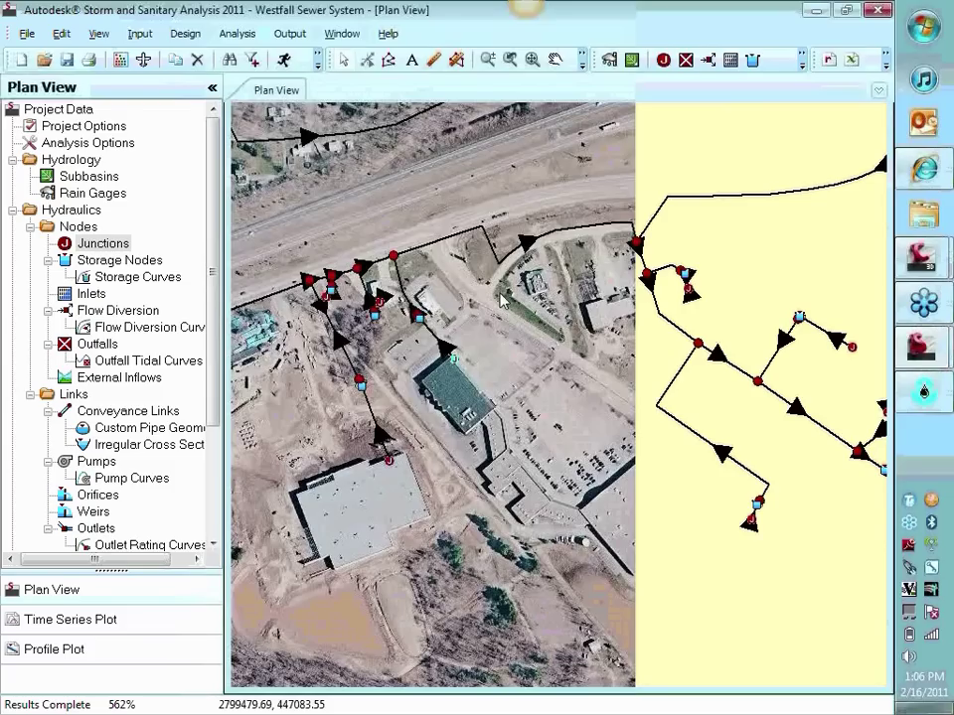
# In the Westfall Sewer System plan view, display node Lateral Inflow and link Flow Velocity with legends, and play the output animation
pyautogui.rightClick(558, 356)
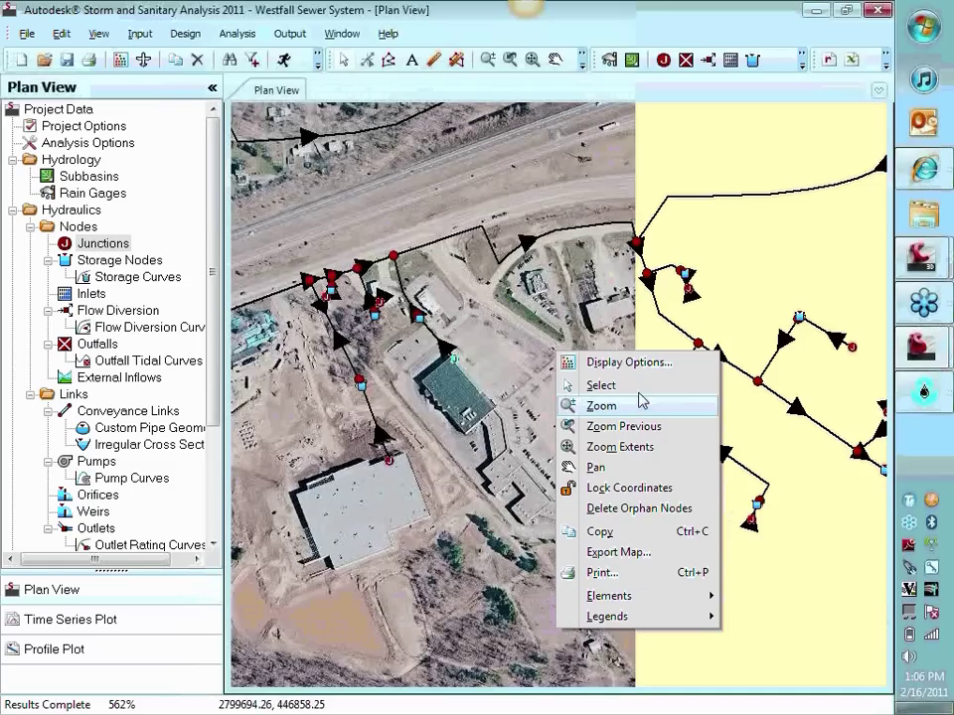
pyautogui.click(641, 364)
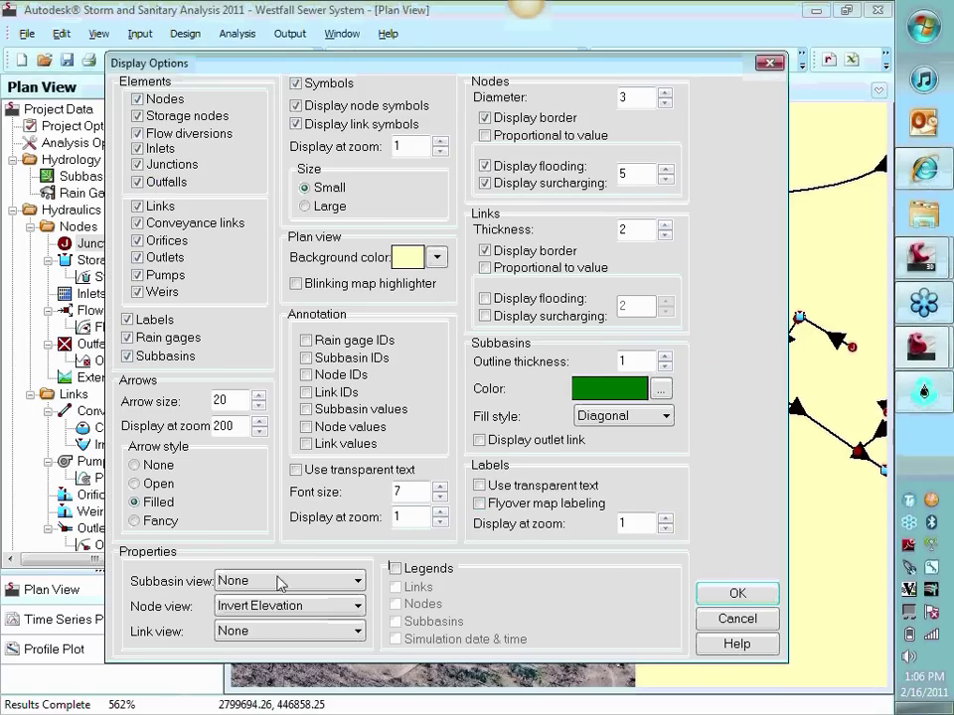
pyautogui.click(308, 605)
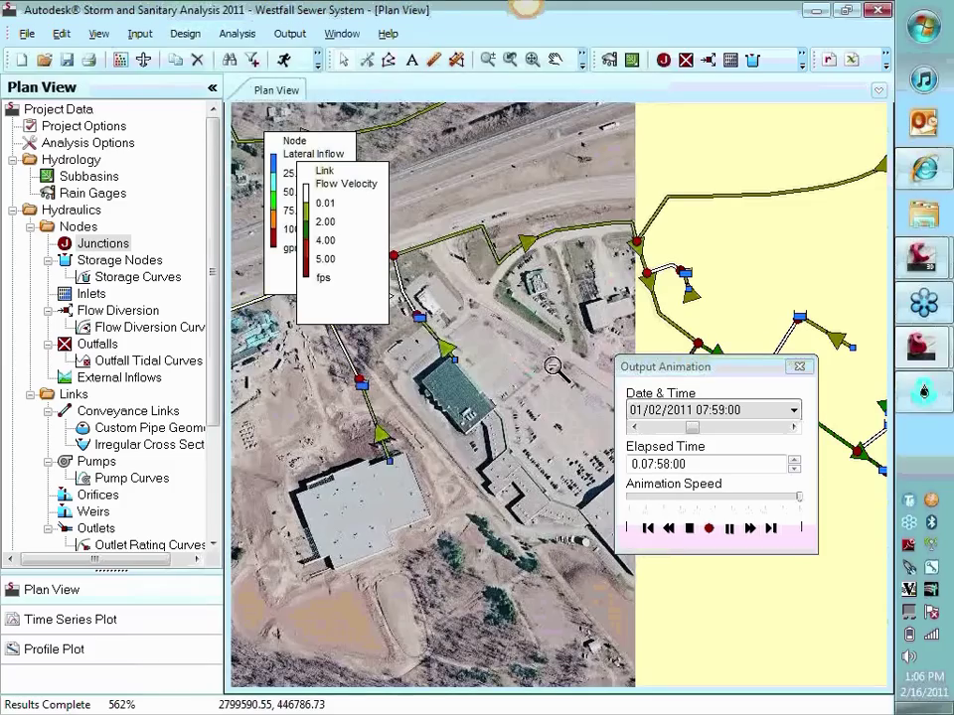
pyautogui.scroll(-1, 553, 368)
pyautogui.moveTo(699, 367); pyautogui.dragTo(619, 434)
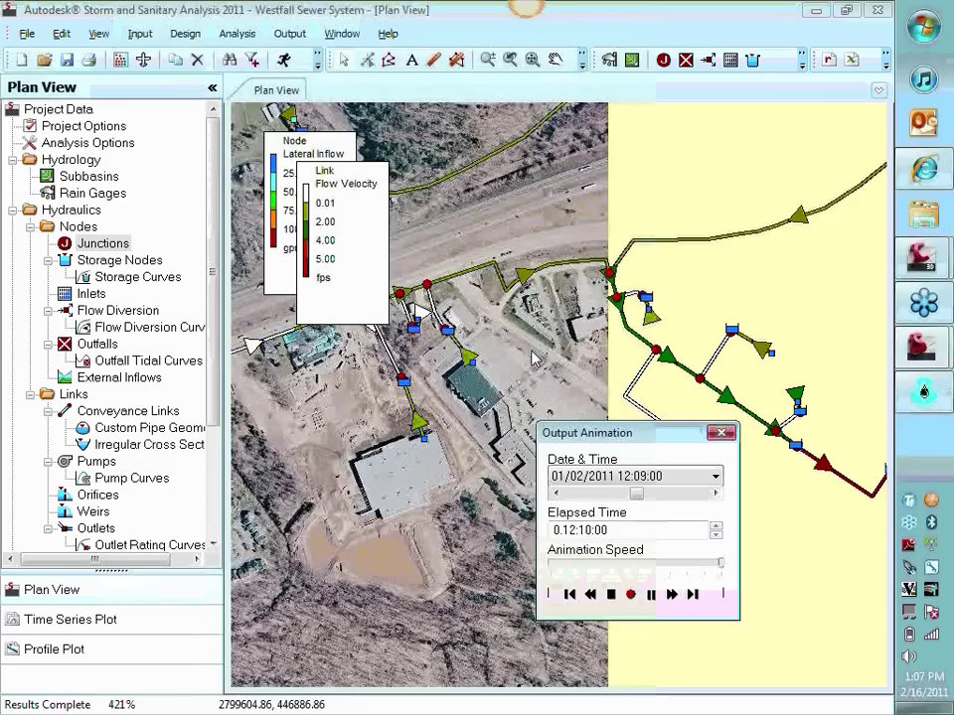
# In the Westfall Sewer System time series plot, replace the Centerpoint-Source Total Inflow curve with the Head of node Centerpoint-Tie
pyautogui.click(82, 632)
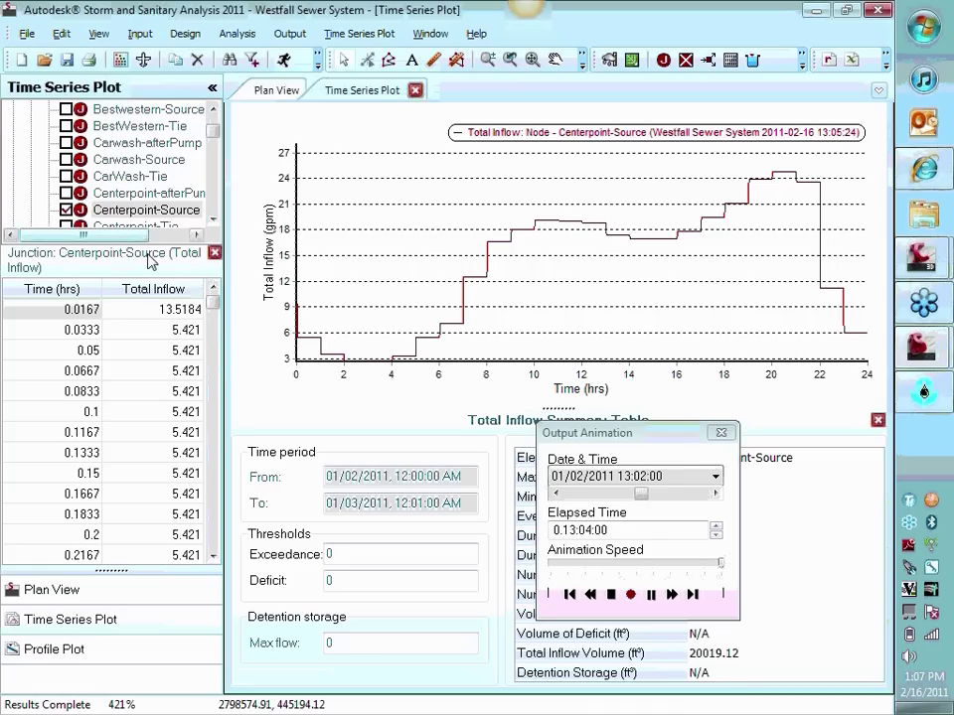
pyautogui.moveTo(213, 189); pyautogui.dragTo(212, 458)
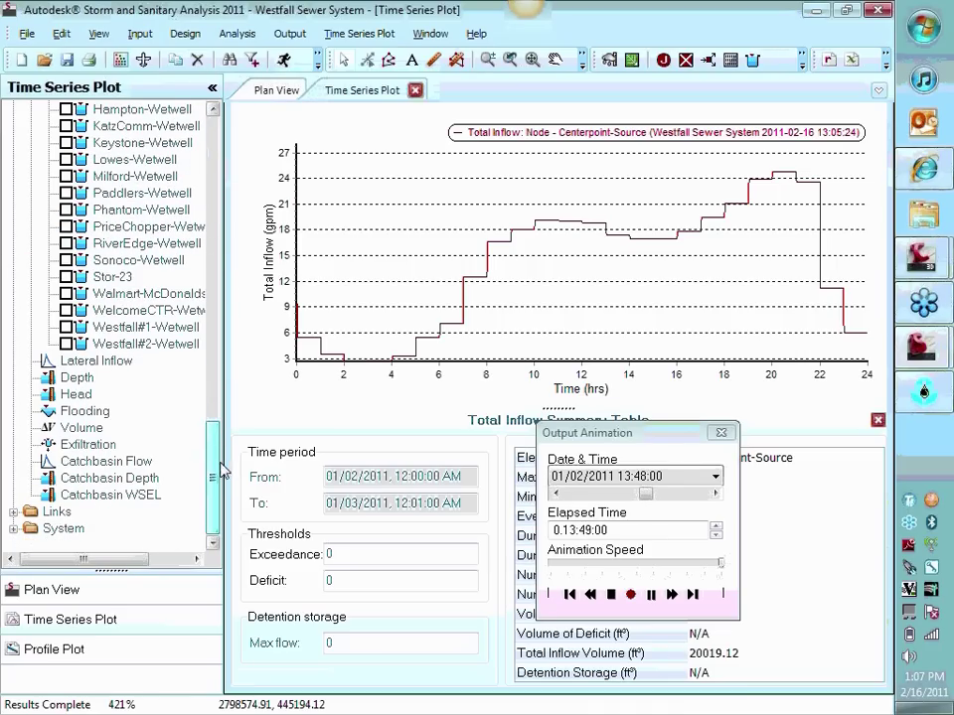
pyautogui.click(13, 512)
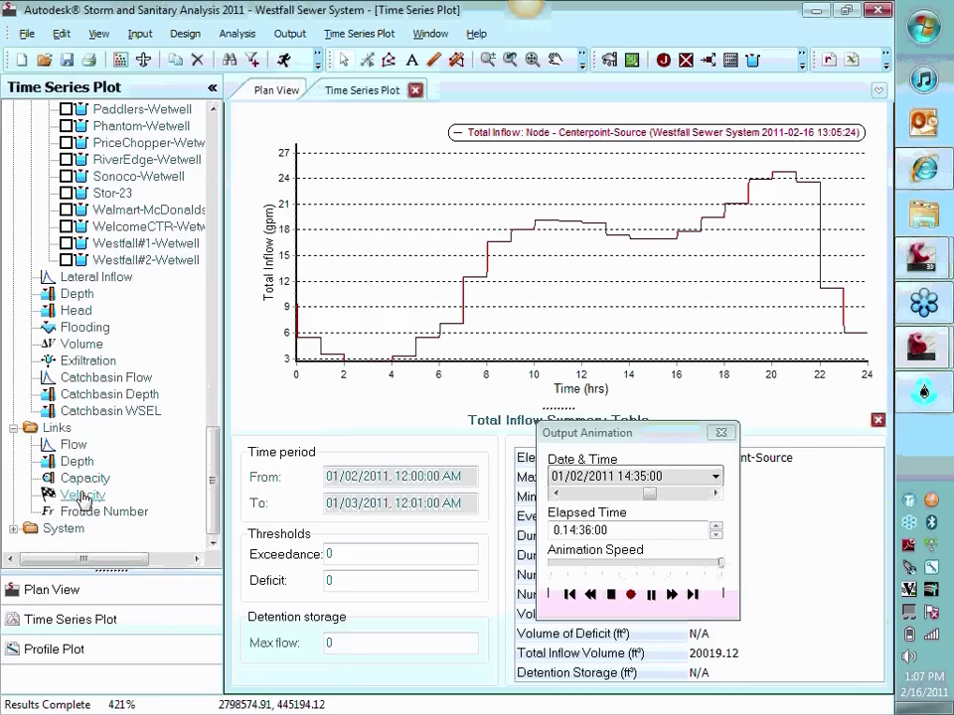
pyautogui.scroll(15, 140, 306)
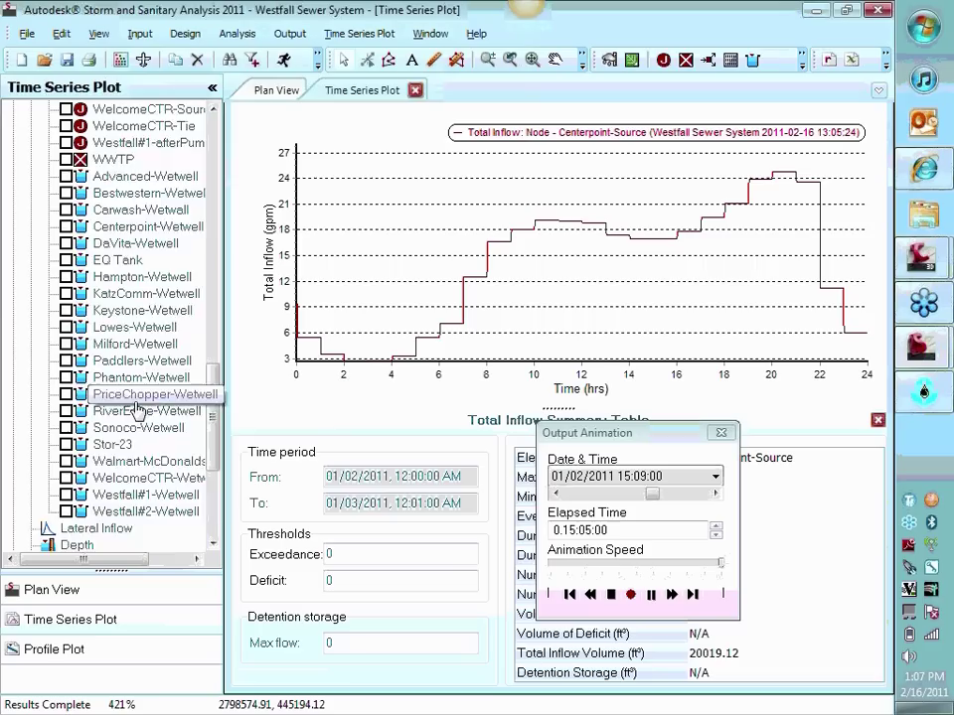
pyautogui.scroll(10, 140, 308)
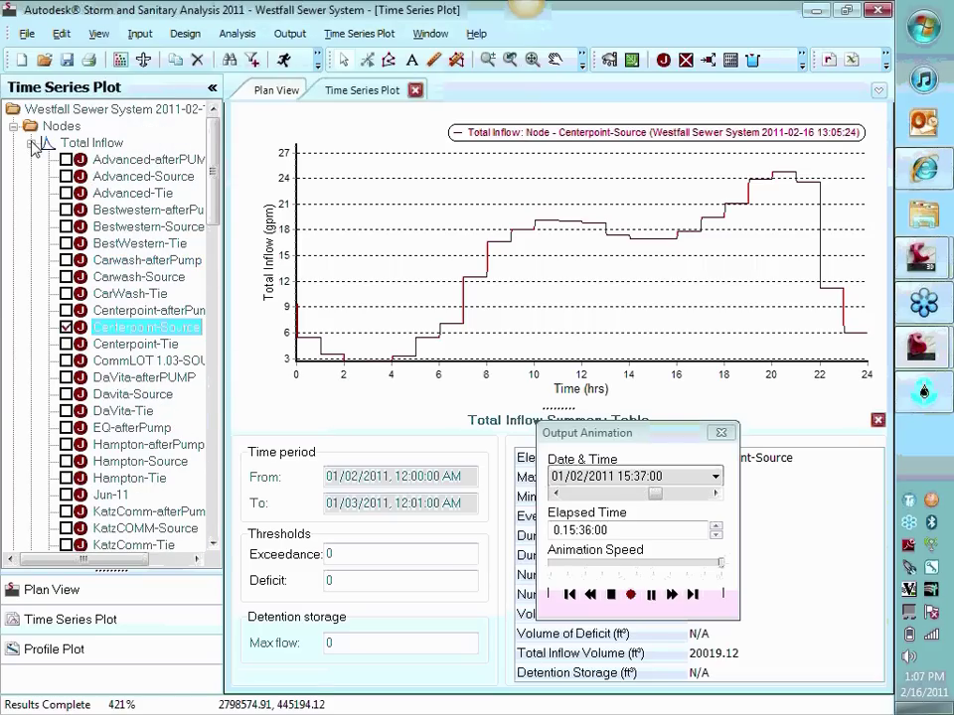
pyautogui.click(31, 143)
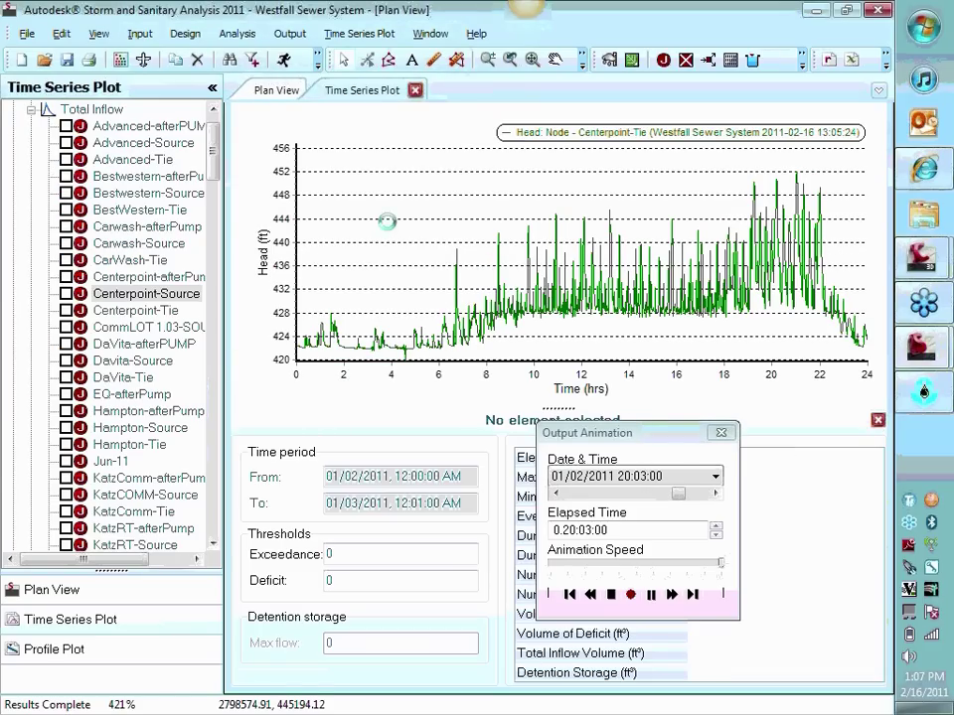
pyautogui.hotkey('ctrl', 'Tab')
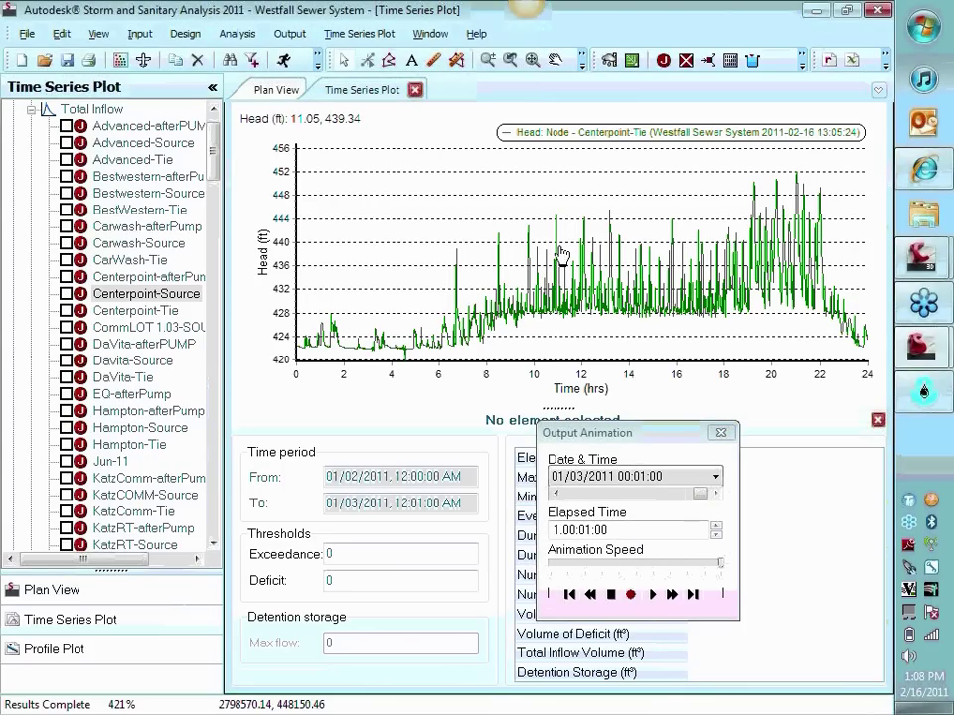
# Examine the individual head peaks of node Centerpoint-Tie in close-up, from about hour 9 through hour 22 of the simulation
pyautogui.scroll(2, 563, 255)
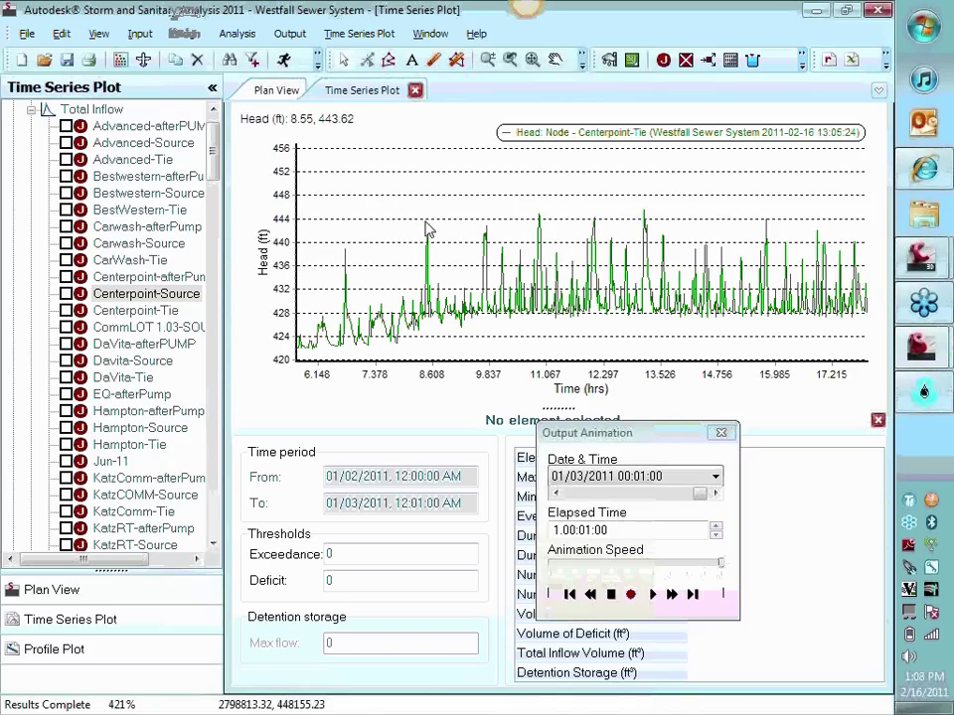
pyautogui.scroll(1, 437, 228)
pyautogui.scroll(1, 570, 221)
pyautogui.scroll(1, 561, 222)
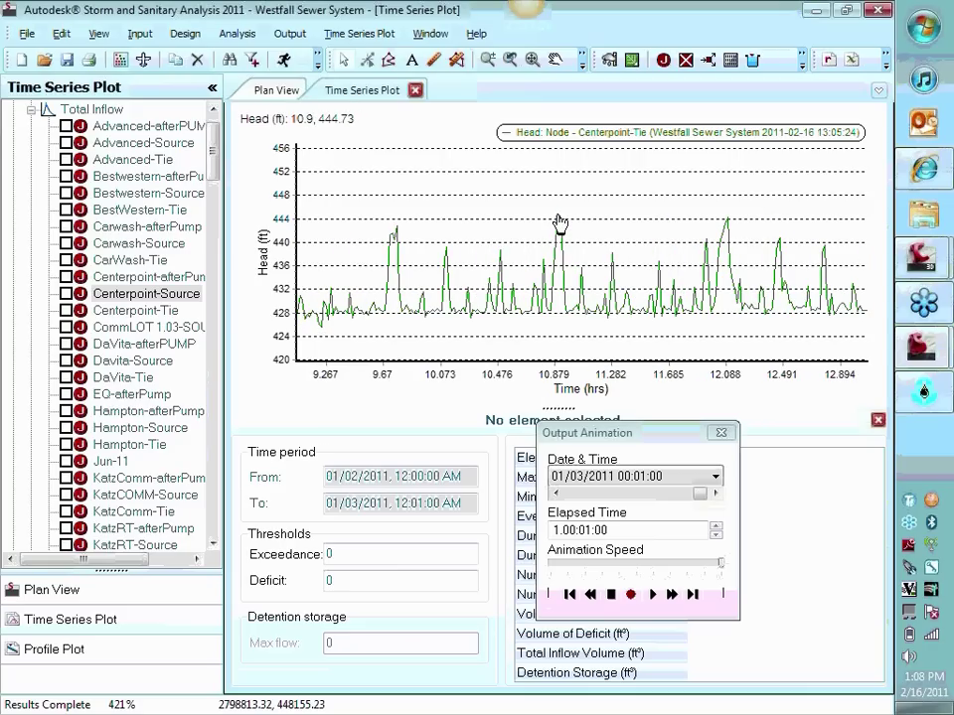
pyautogui.scroll(1, 594, 254)
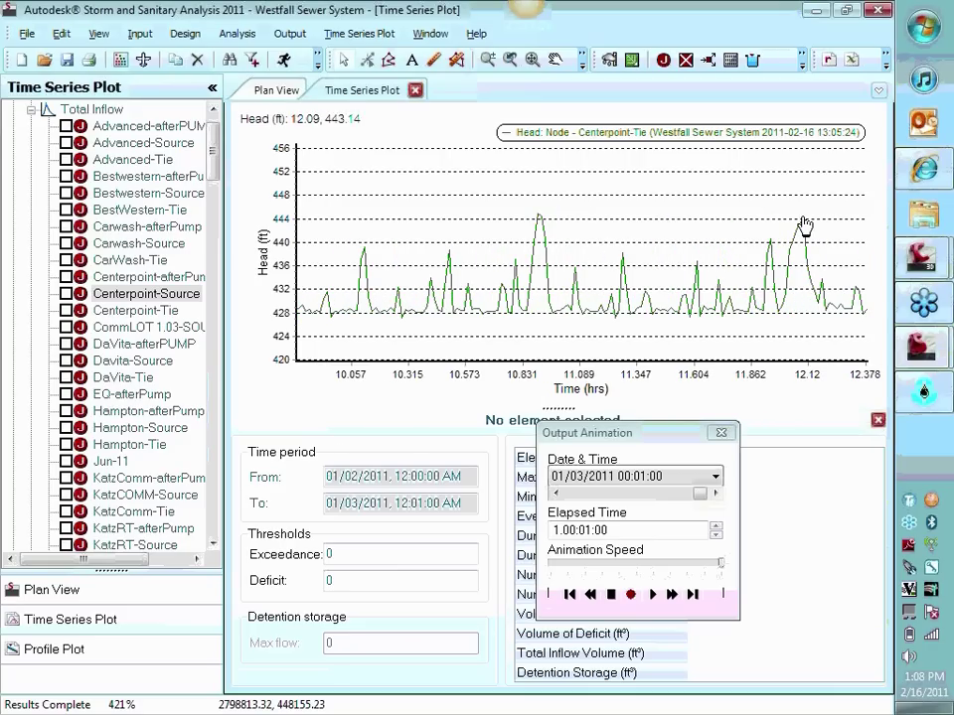
pyautogui.scroll(-1, 800, 238)
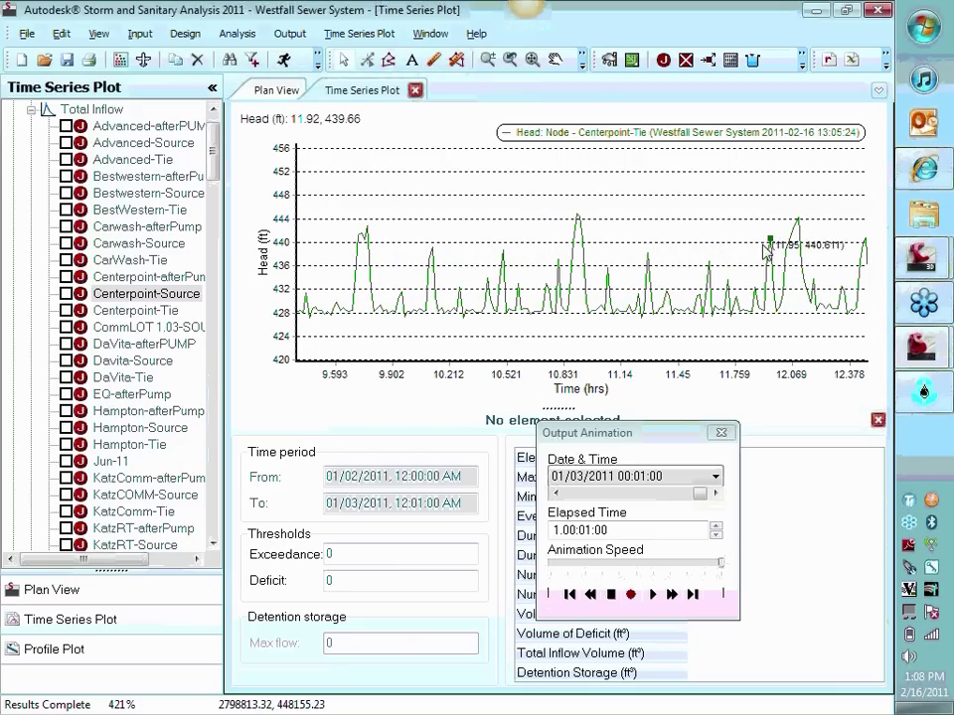
pyautogui.moveTo(795, 248); pyautogui.dragTo(487, 294)
pyautogui.scroll(-1, 596, 268)
pyautogui.scroll(-2, 775, 256)
pyautogui.moveTo(775, 256); pyautogui.dragTo(632, 243)
pyautogui.moveTo(645, 189)
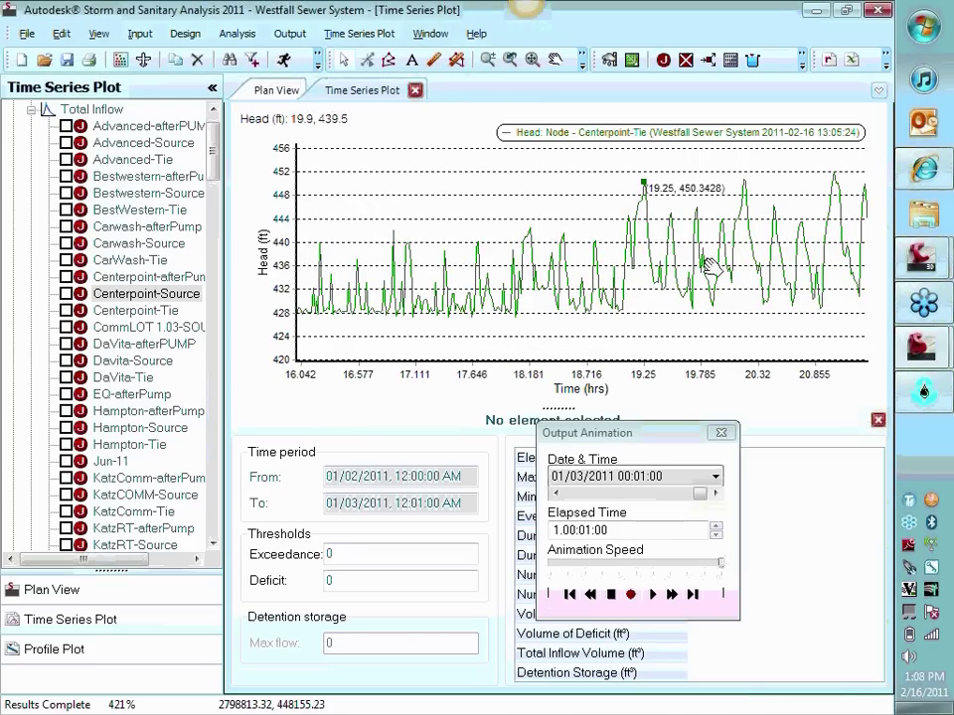
pyautogui.moveTo(710, 264); pyautogui.dragTo(616, 279)
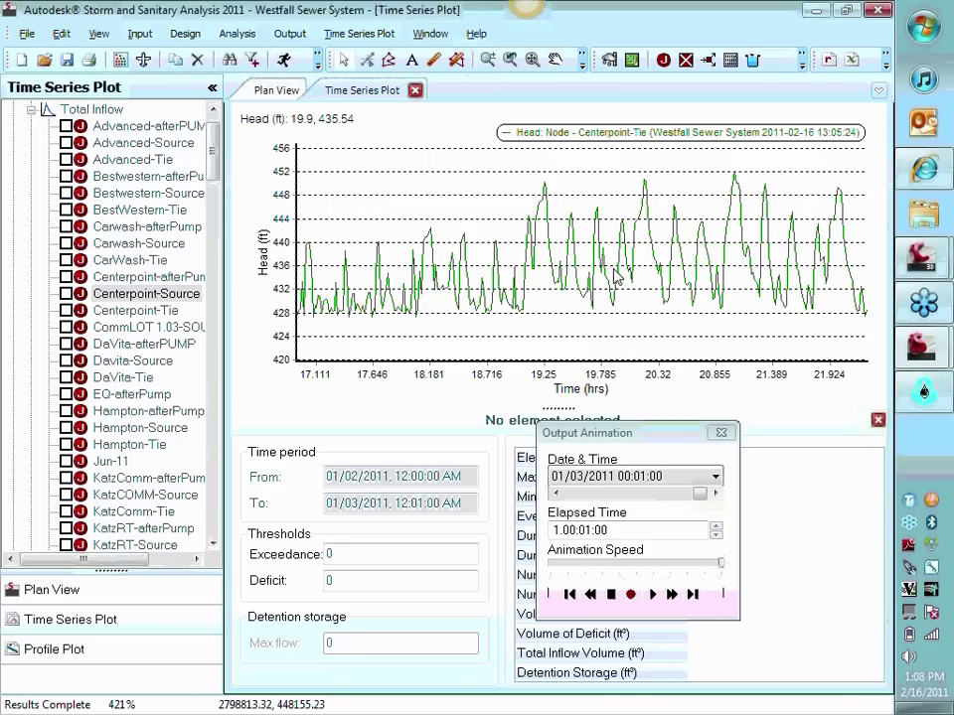